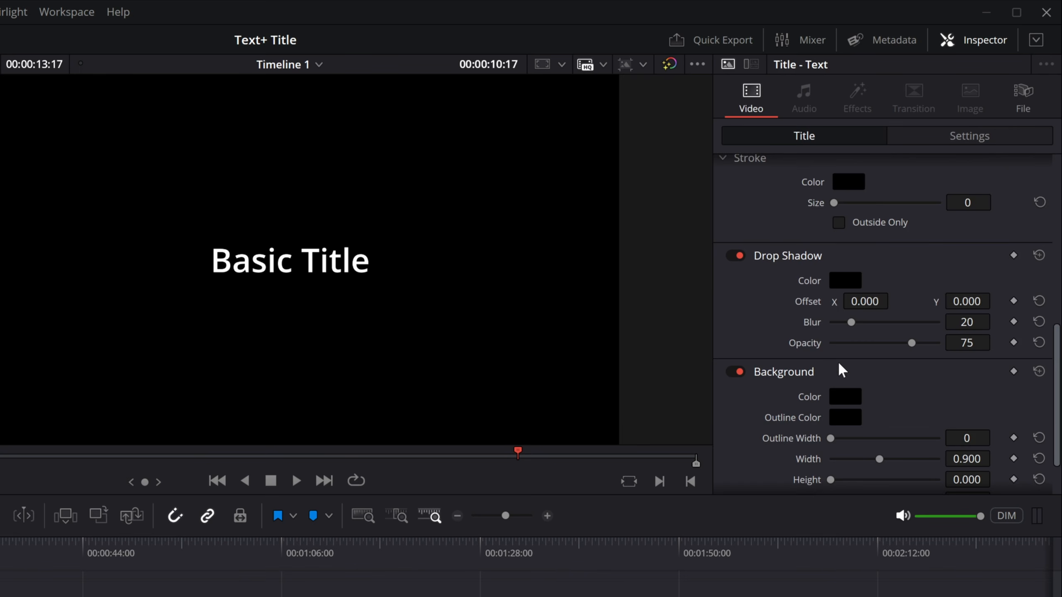
# - Delete the basic text clip, add a Text+ title to track V1 at the playhead, and select it
pyautogui.scroll(10, 855, 365)
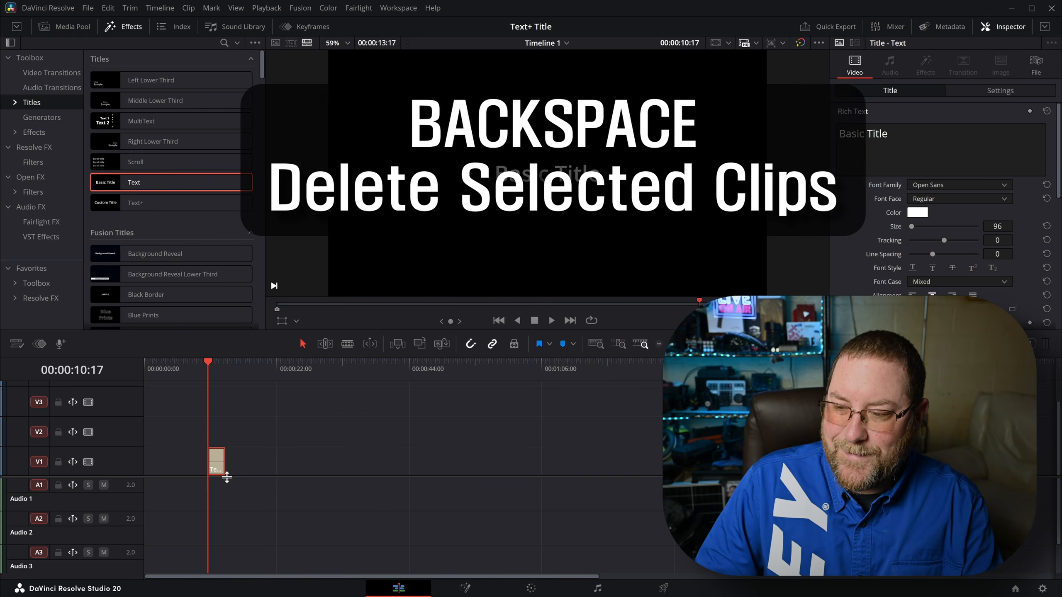
pyautogui.press('BackSpace')
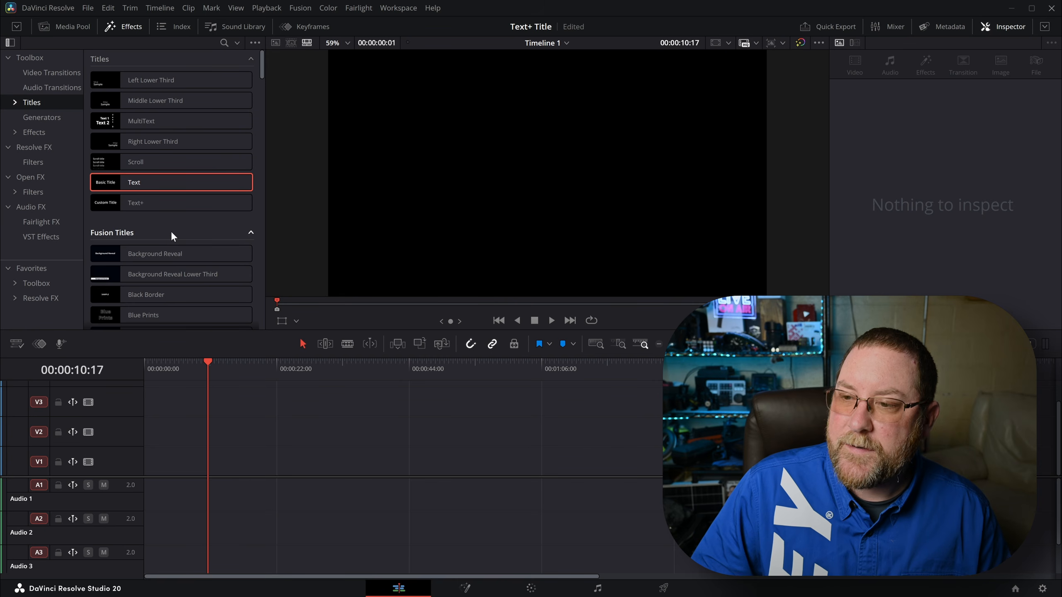
pyautogui.moveTo(138, 205); pyautogui.dragTo(215, 461)
pyautogui.click(215, 460)
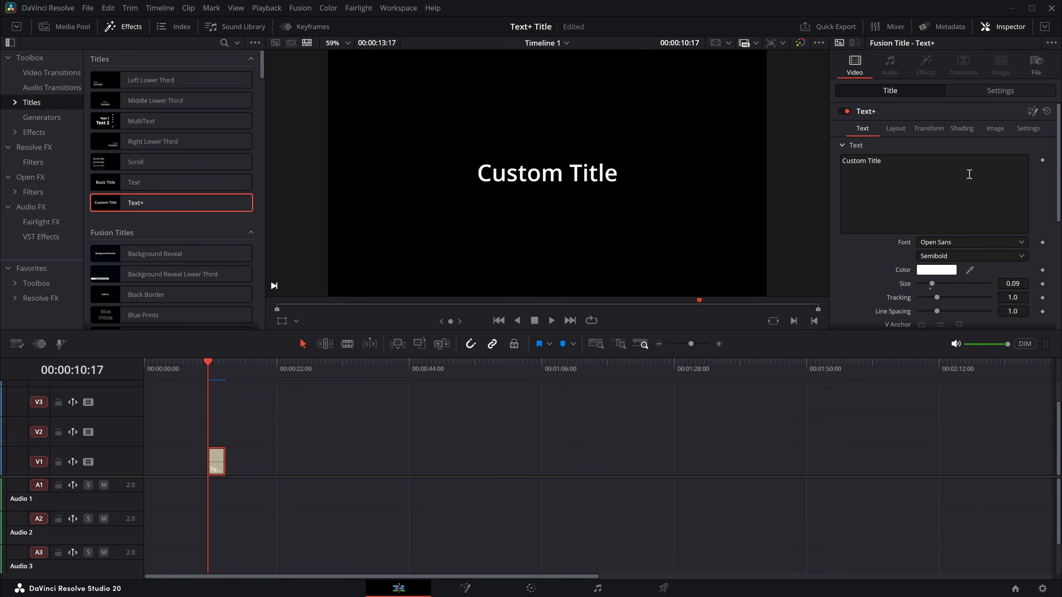
# - Try the title texts "Whatever we want!" and "SUBSCRIBE"
pyautogui.click(1044, 28)
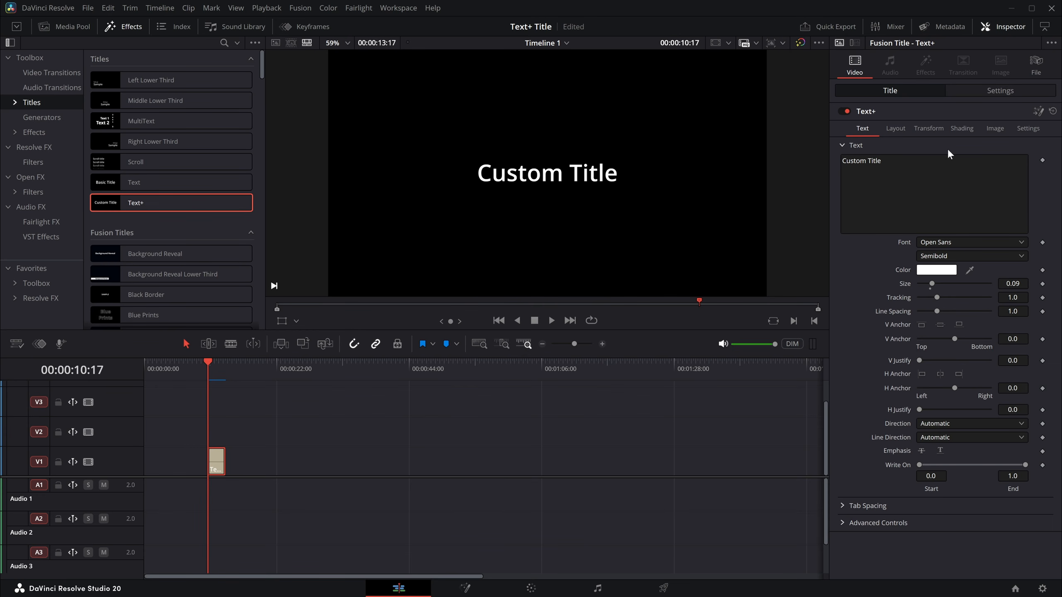
pyautogui.click(1045, 28)
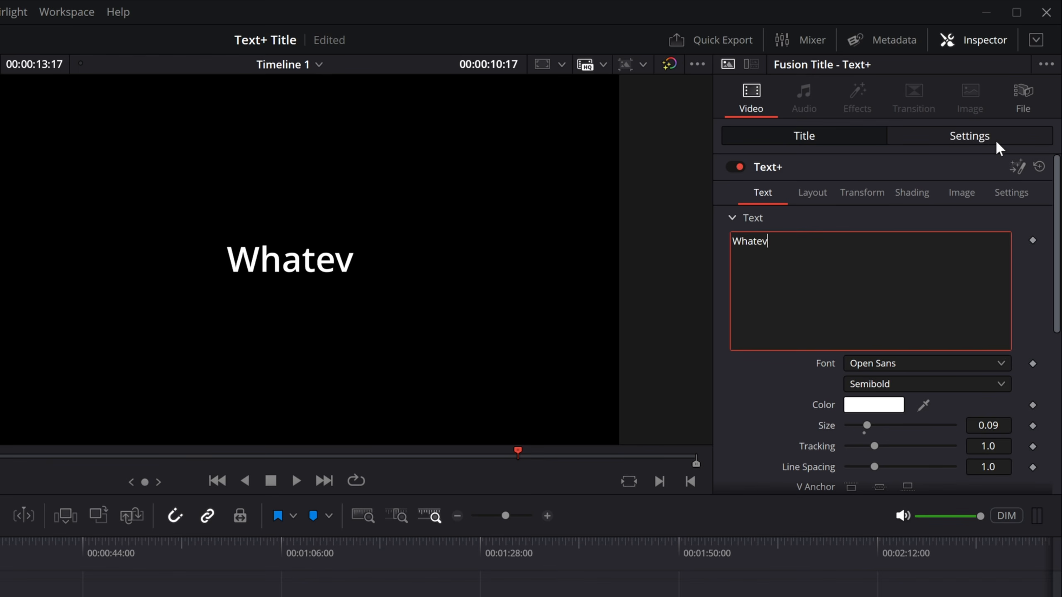
pyautogui.write('want!')
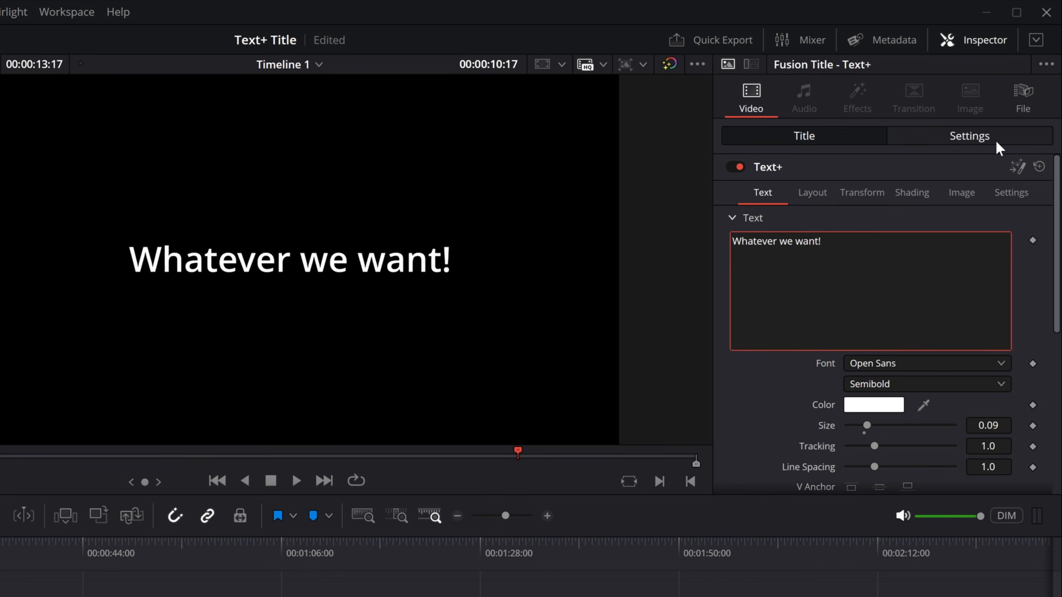
pyautogui.hotkey('ctrl', 'a')
pyautogui.write('SUBSCRIBE')
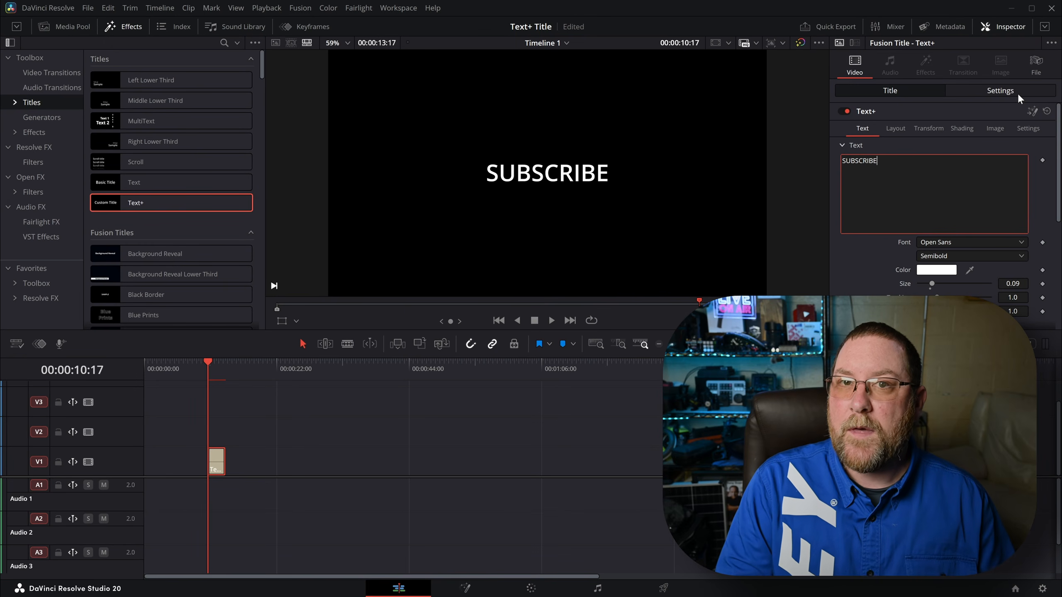
# - Replace the title text with "Something else" and set its font to Agency FB
pyautogui.hotkey('ctrl', 'a')
pyautogui.press('BackSpace')
pyautogui.write('Something else')
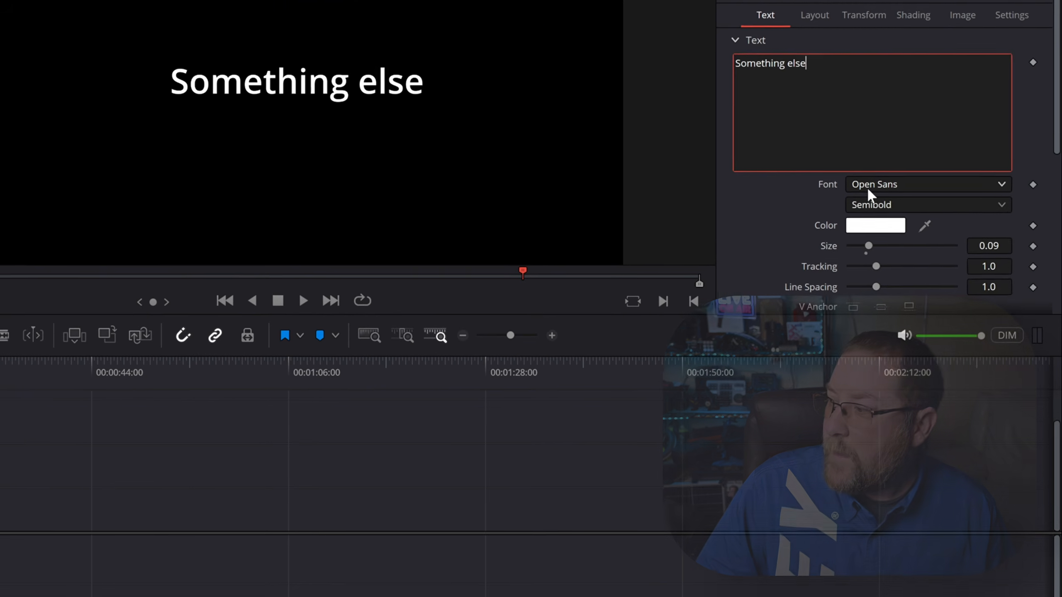
pyautogui.click(926, 242)
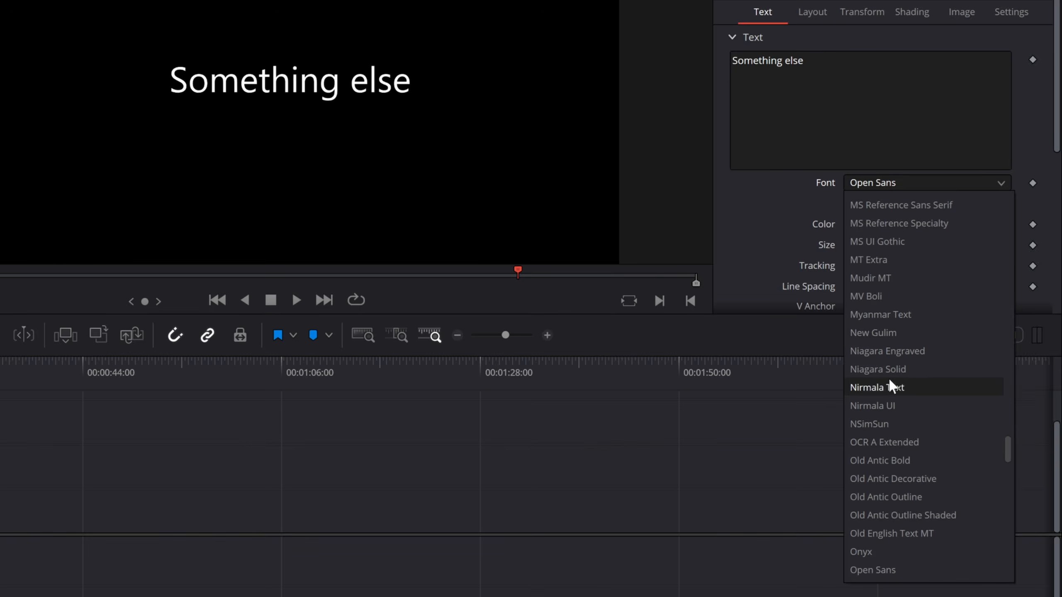
pyautogui.scroll(10, 884, 206)
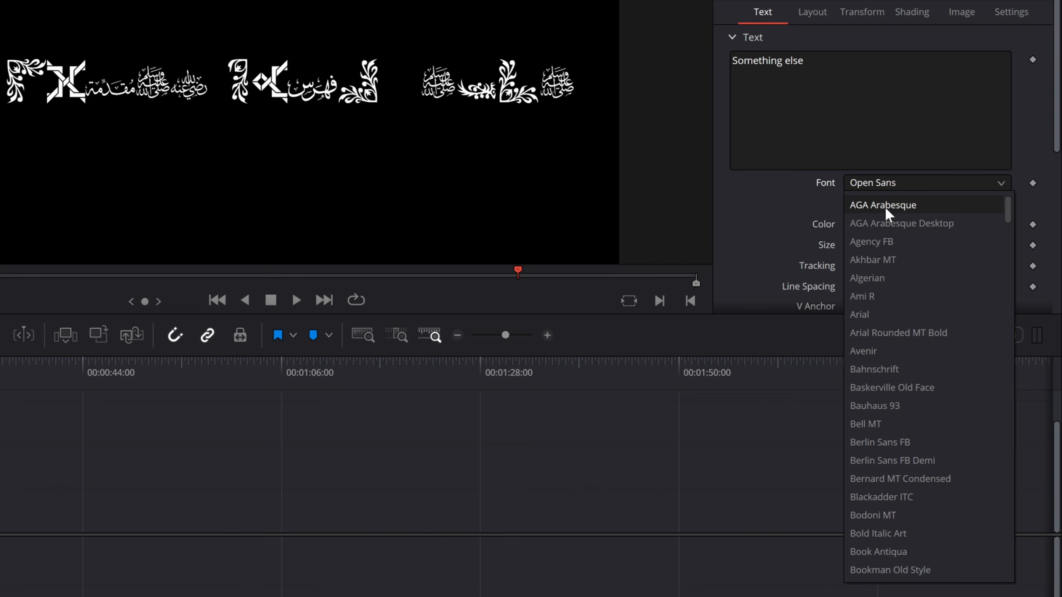
pyautogui.click(887, 239)
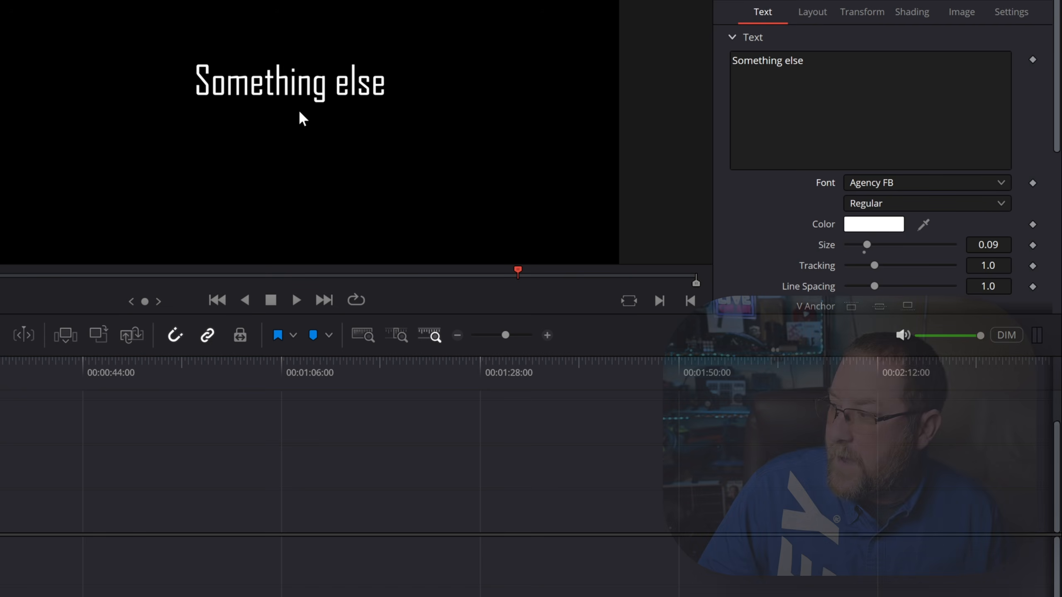
# - Enlarge the title to a size of 0.171, try a tracking of 0.981, and reset the tracking to default
pyautogui.moveTo(988, 245); pyautogui.dragTo(1022, 244)
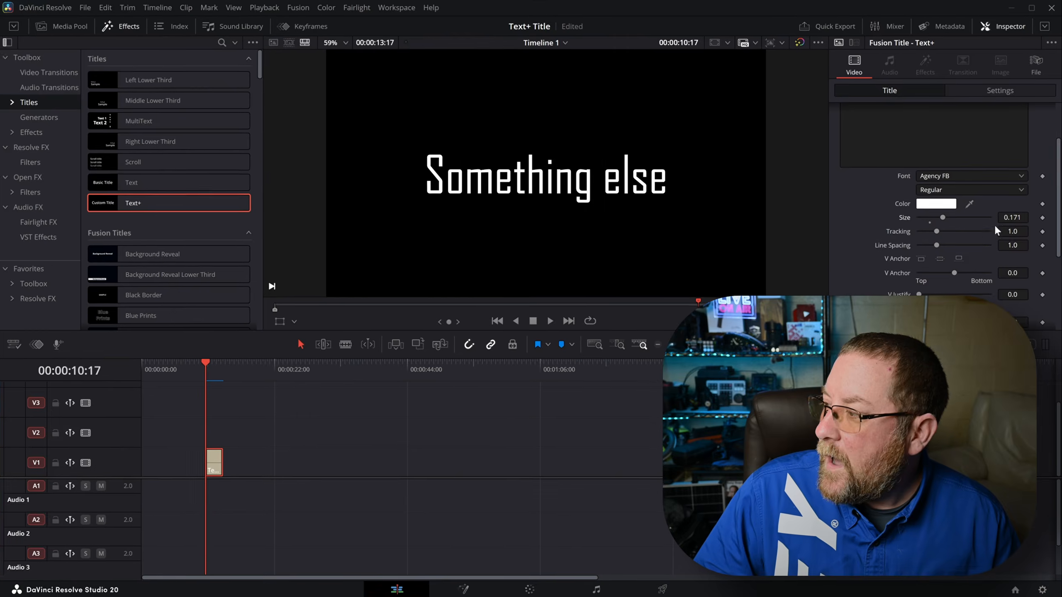
pyautogui.moveTo(1010, 232)
pyautogui.mouseDown()
pyautogui.moveTo(997, 232)
pyautogui.moveTo(1044, 231)
pyautogui.moveTo(1006, 232)
pyautogui.mouseUp()
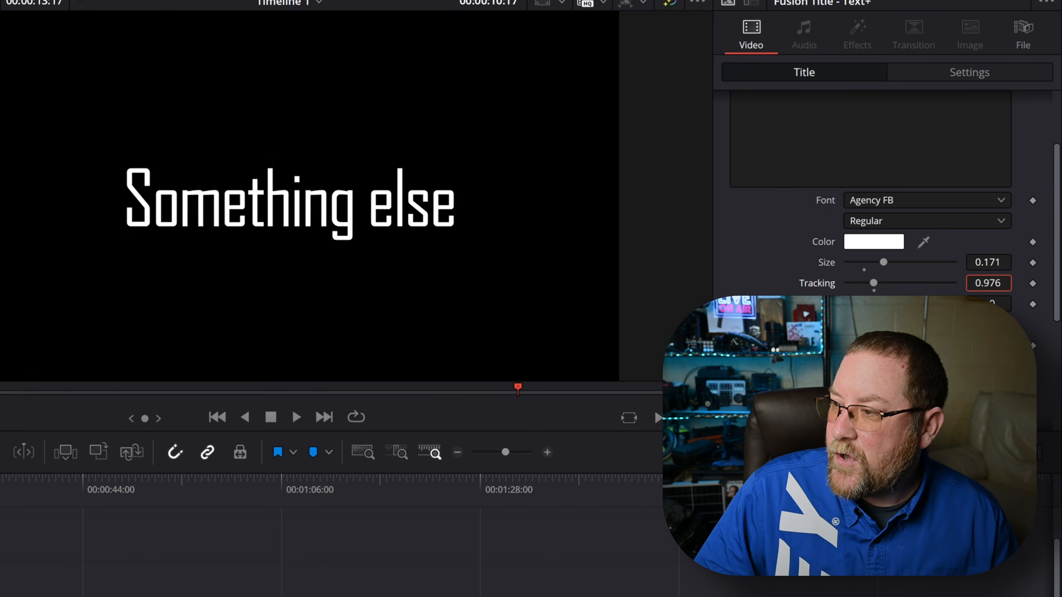
pyautogui.moveTo(988, 283); pyautogui.dragTo(938, 293)
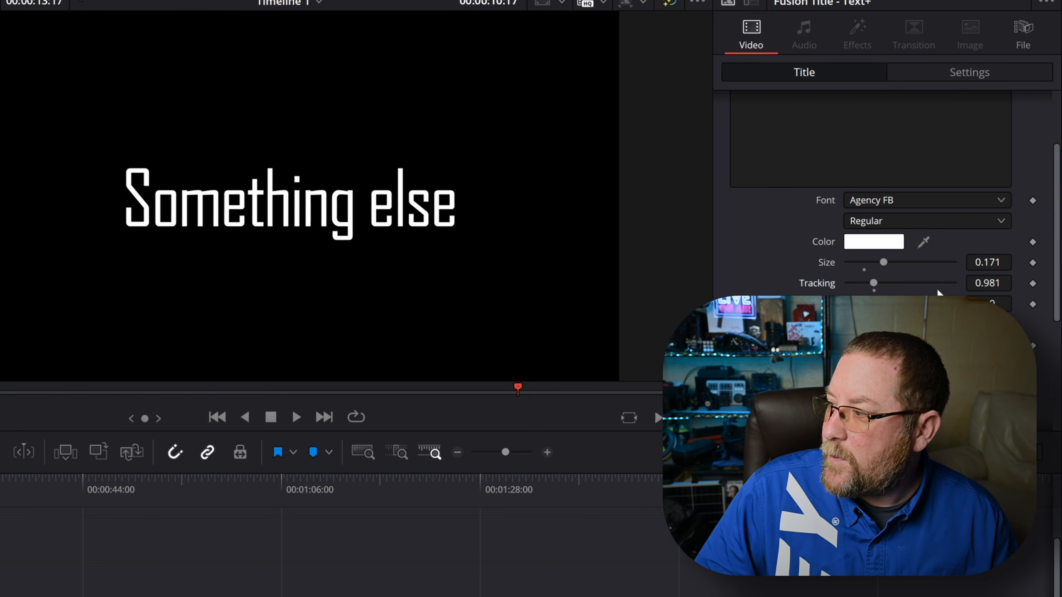
pyautogui.doubleClick(821, 286)
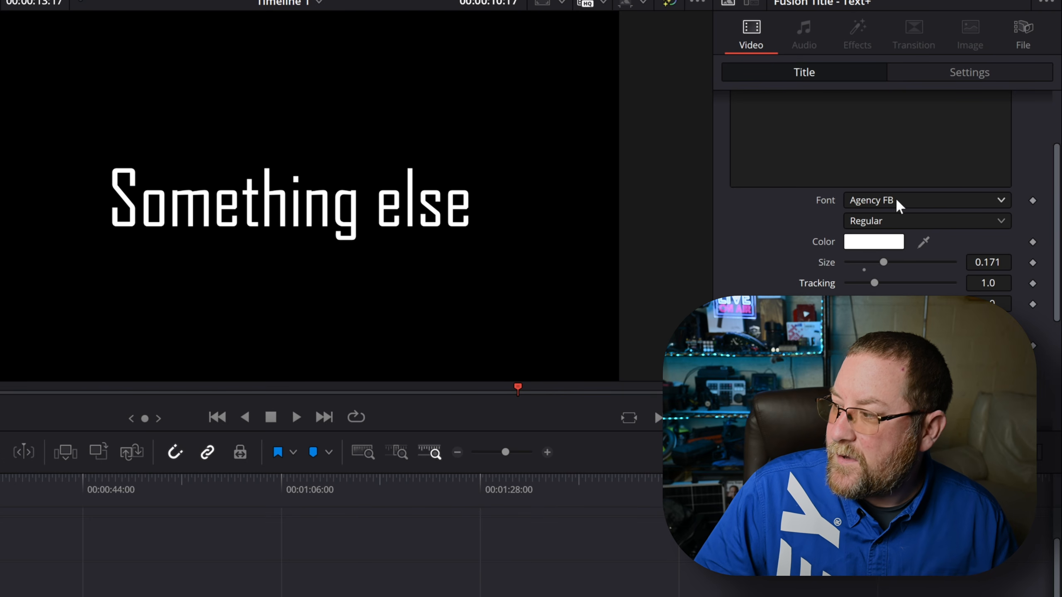
# - Replace the title text with "Some lines of text", placing each word on its own line
pyautogui.scroll(3, 864, 198)
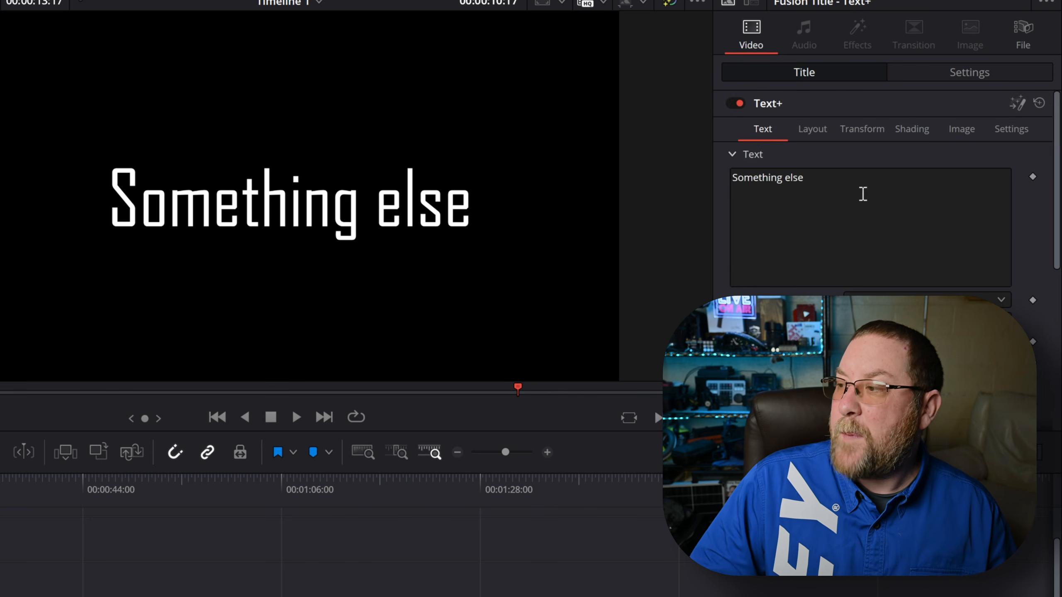
pyautogui.hotkey('ctrl', 'a')
pyautogui.write('Some')
pyautogui.press('Return')
pyautogui.write('lines')
pyautogui.press('Return')
pyautogui.write('of')
pyautogui.press('Return')
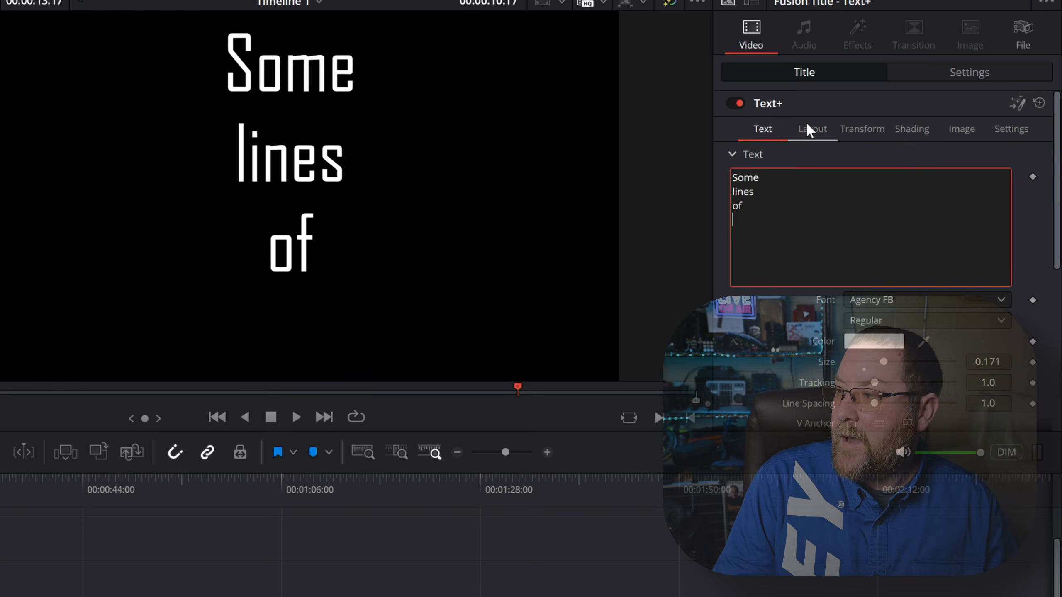
pyautogui.write('text')
# - Reduce the title's size to 0.147 and its line spacing to 0.783
pyautogui.moveTo(989, 362); pyautogui.dragTo(969, 363)
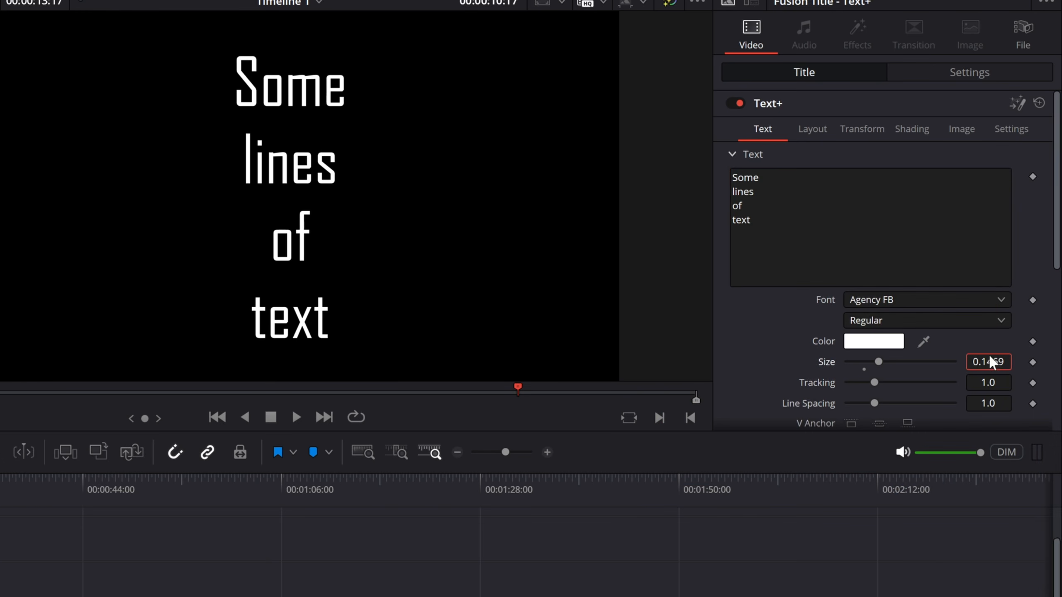
pyautogui.scroll(-5, 920, 182)
pyautogui.moveTo(989, 204); pyautogui.dragTo(974, 204)
# - Try the top and bottom vertical anchors on the title and return it to the centre anchor
pyautogui.click(851, 227)
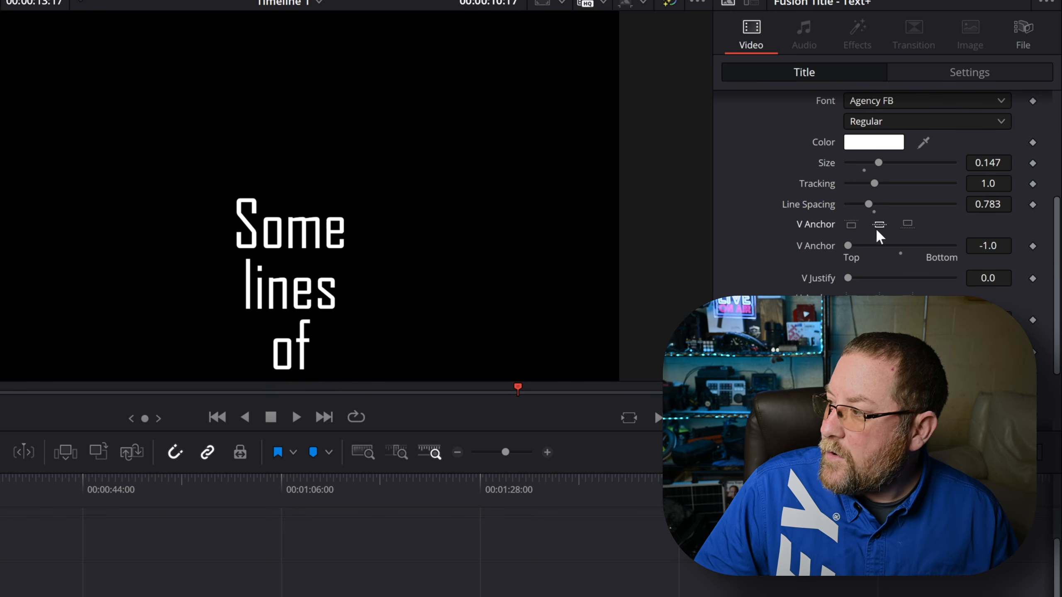
pyautogui.click(883, 226)
pyautogui.click(849, 225)
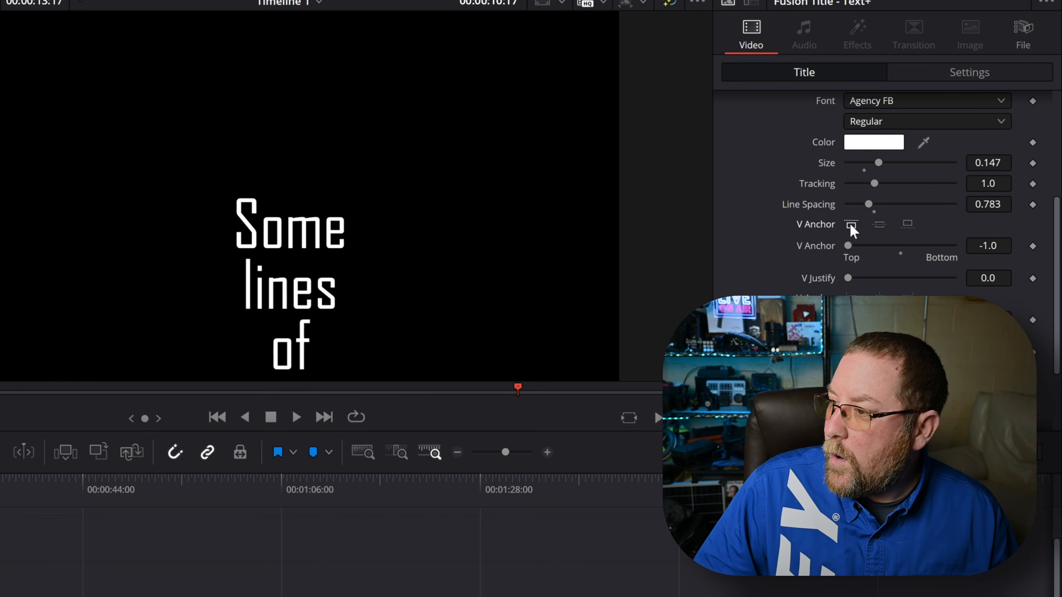
pyautogui.click(906, 225)
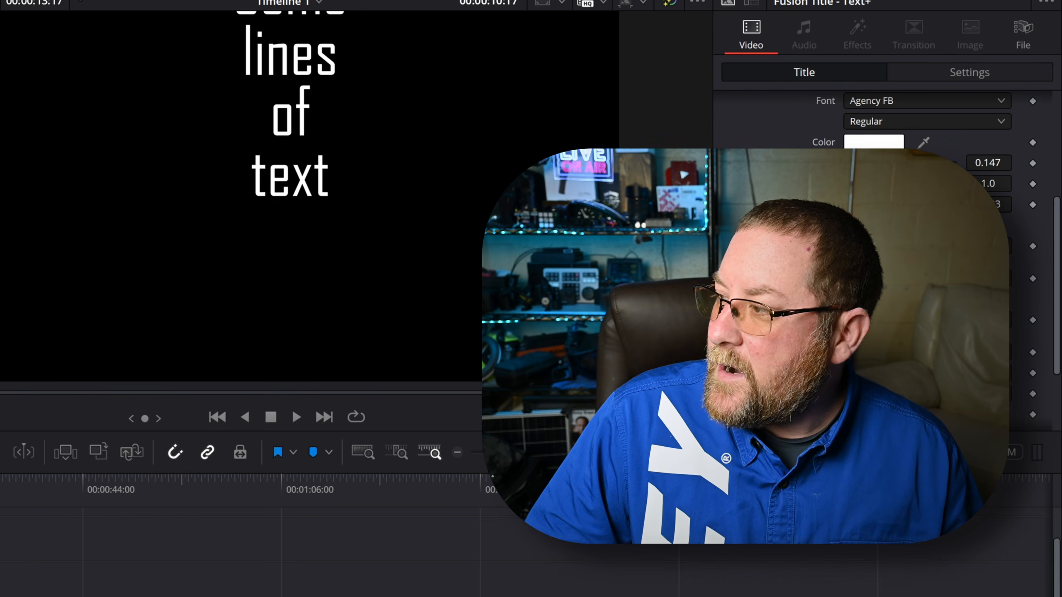
pyautogui.click(880, 224)
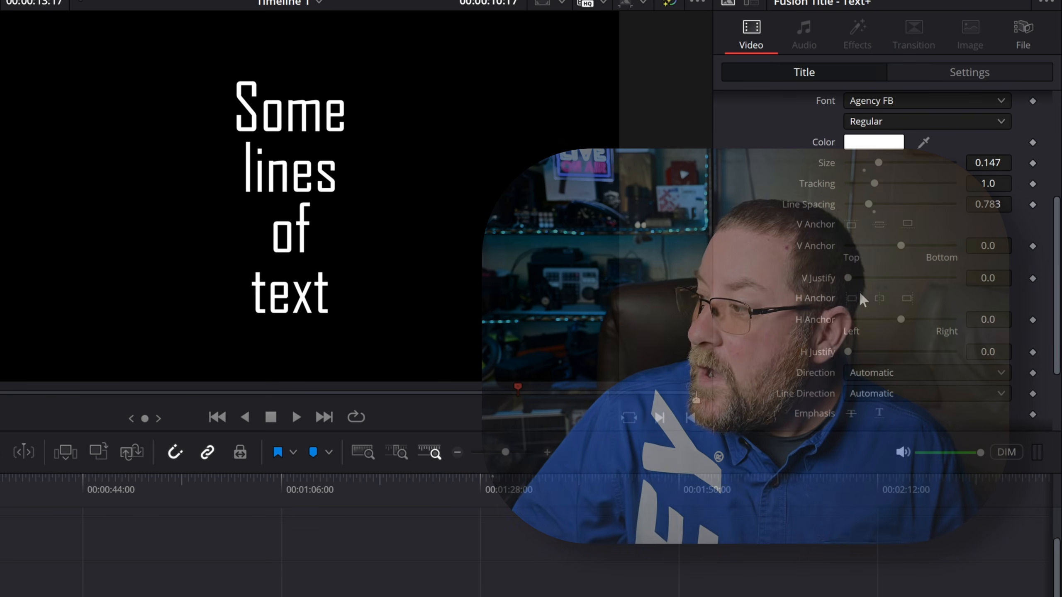
# - Anchor the title horizontally to the left, try other horizontal anchor values, and return it to -1.0
pyautogui.click(850, 298)
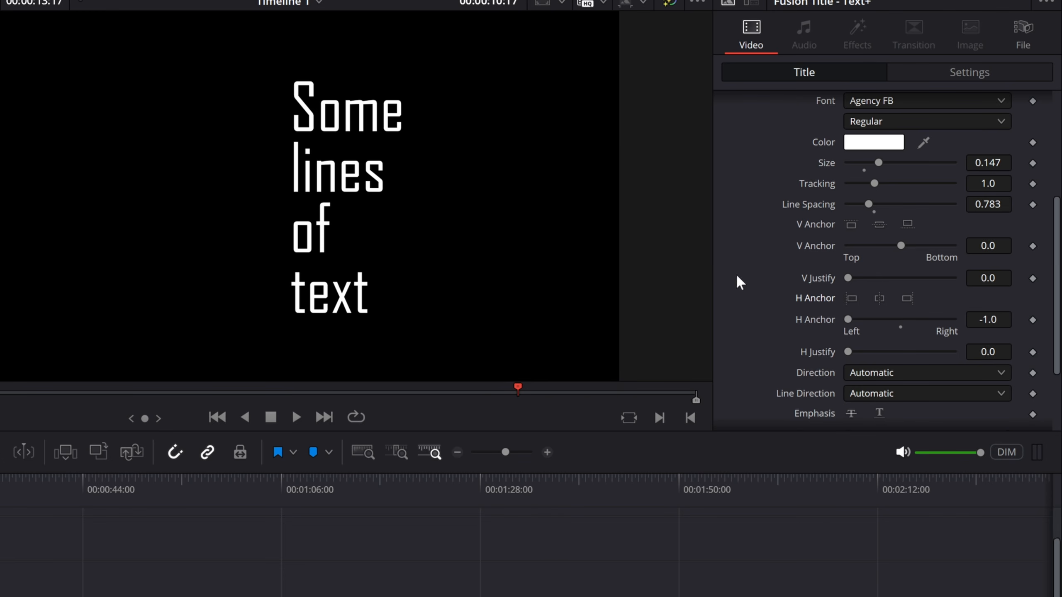
pyautogui.moveTo(850, 321); pyautogui.dragTo(969, 325)
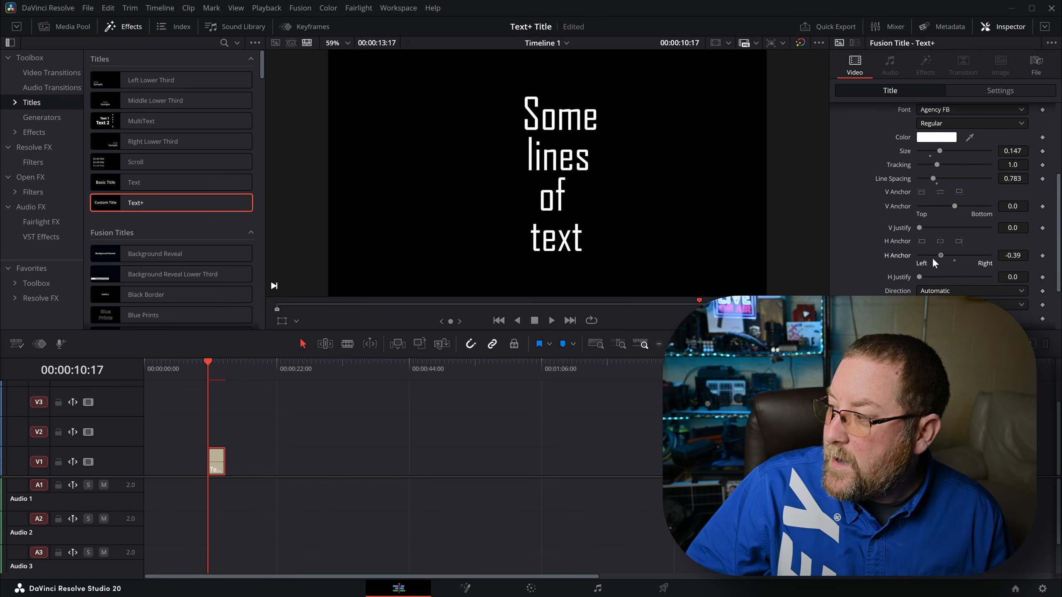
pyautogui.moveTo(989, 256); pyautogui.dragTo(920, 256)
# - Keyframe the horizontal anchor from -1.0 at the clip's start to 1.0 at 00:00:12:18 and play the animation
pyautogui.scroll(10, 222, 463)
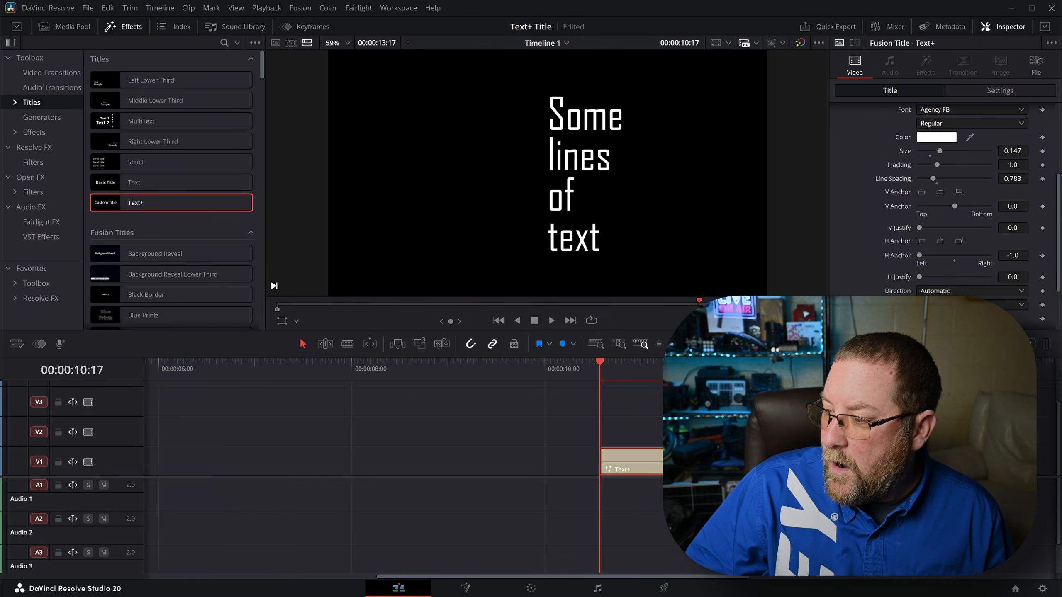
pyautogui.moveTo(696, 445); pyautogui.dragTo(460, 444)
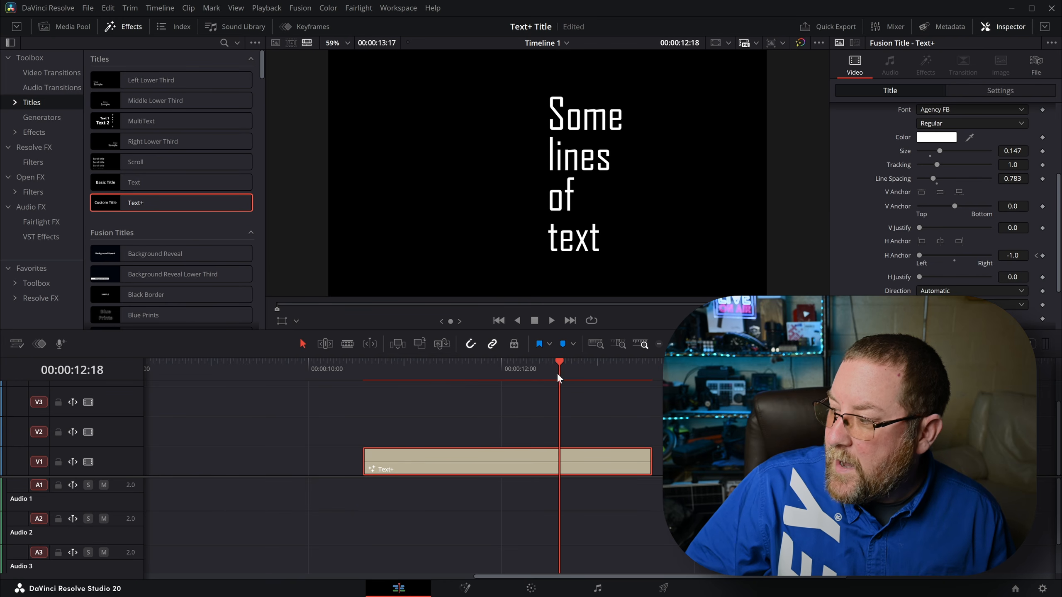
pyautogui.moveTo(919, 254); pyautogui.dragTo(995, 262)
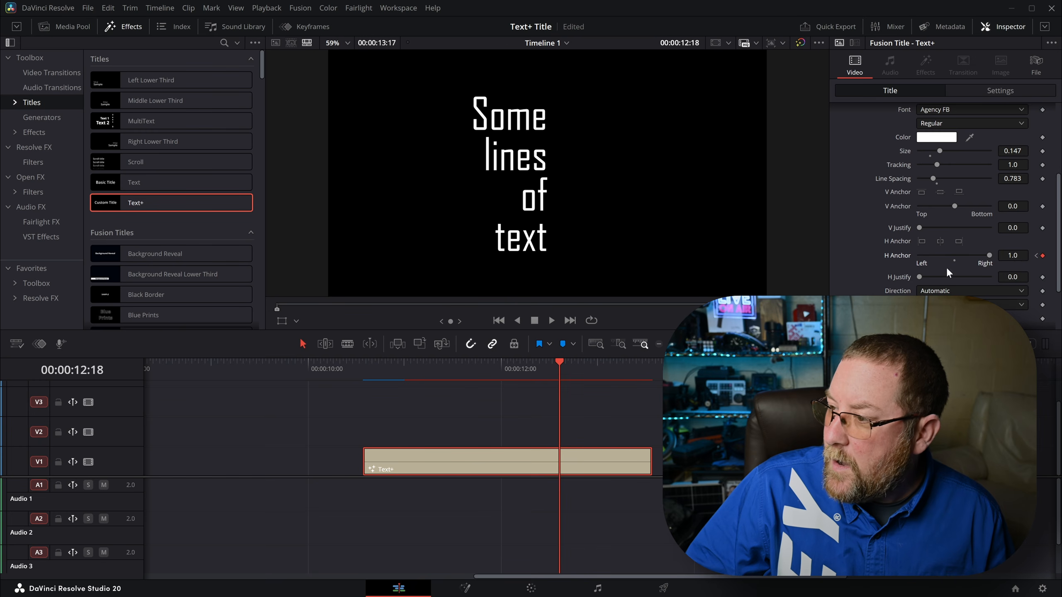
pyautogui.click(363, 367)
pyautogui.press('space')
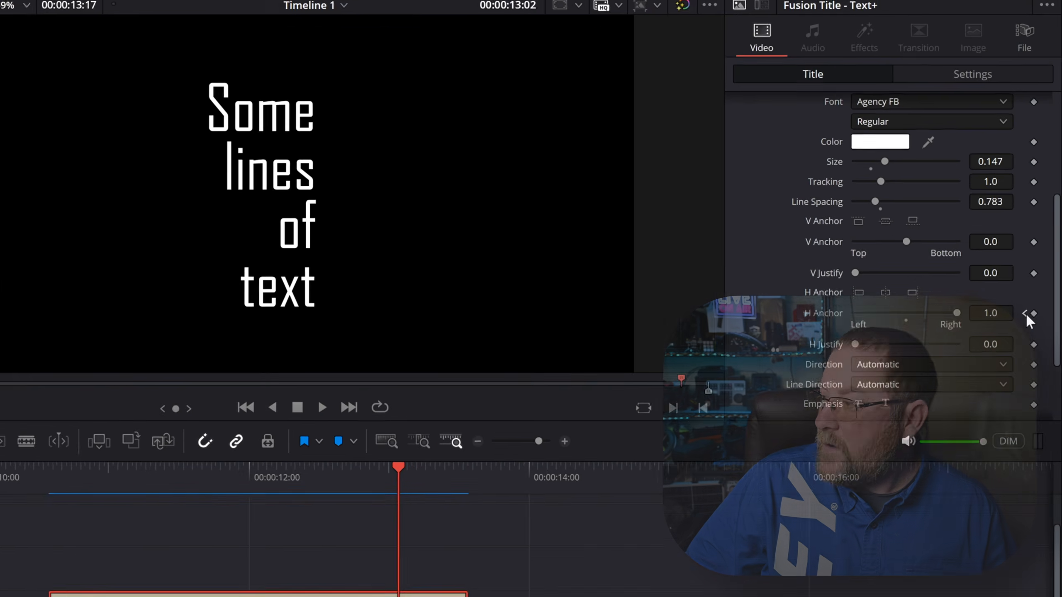
# - Remove both horizontal anchor keyframes, leaving the value at -1.0
pyautogui.click(1037, 257)
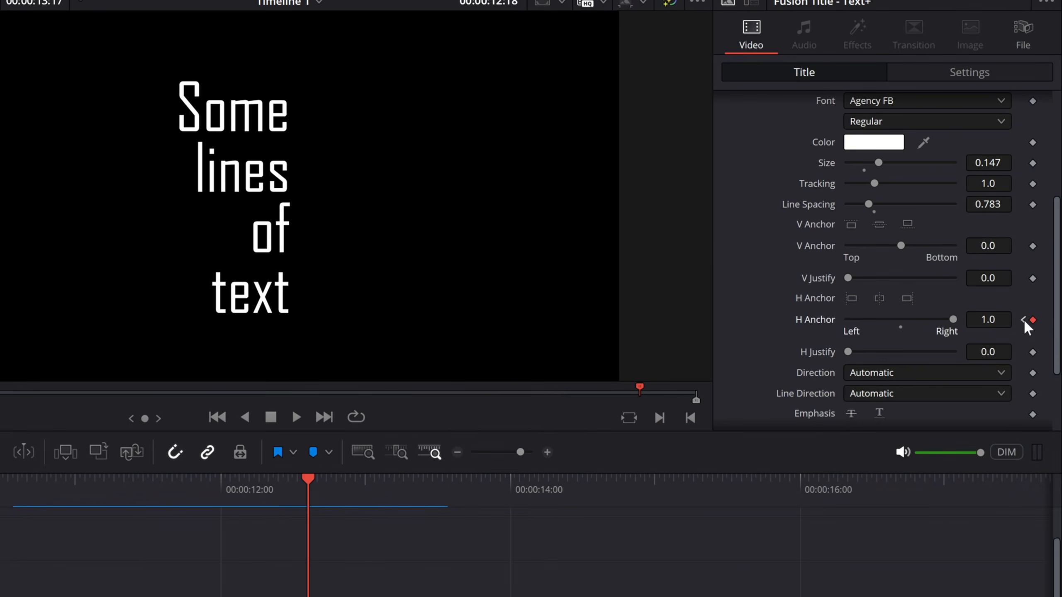
pyautogui.click(1033, 319)
pyautogui.click(1032, 320)
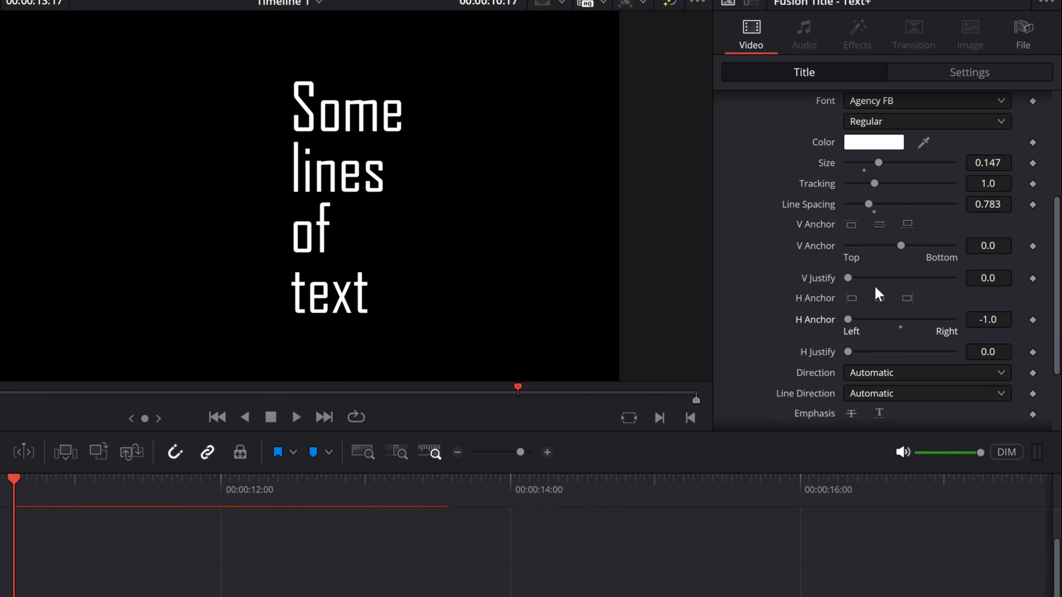
# - Keyframe the Write On end from 0.0 at 00:00:10:17 to 1.0 at 00:00:12:05 and play the animation
pyautogui.scroll(-3, 819, 310)
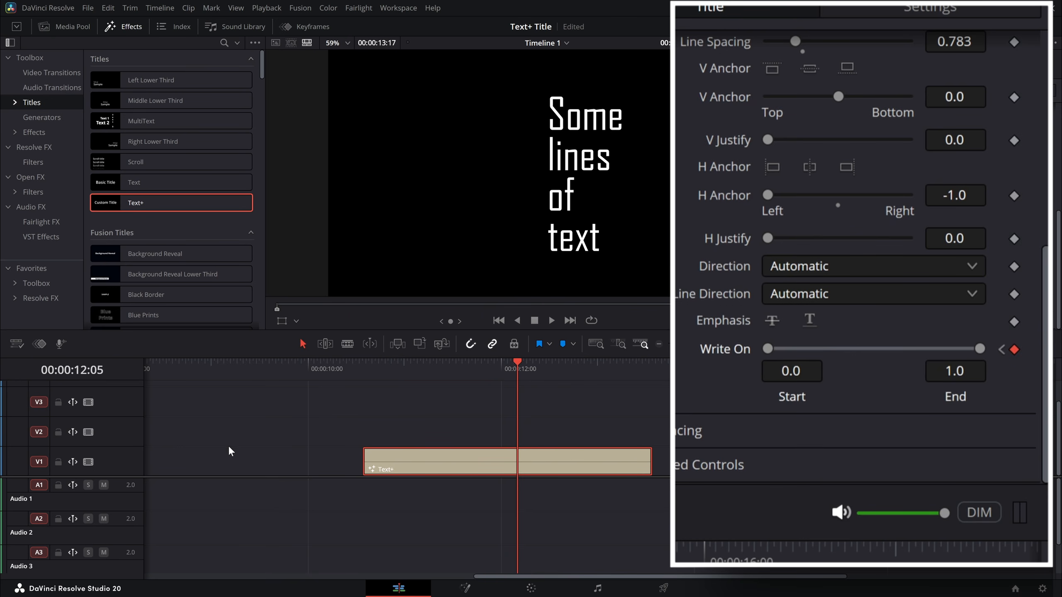
pyautogui.click(364, 367)
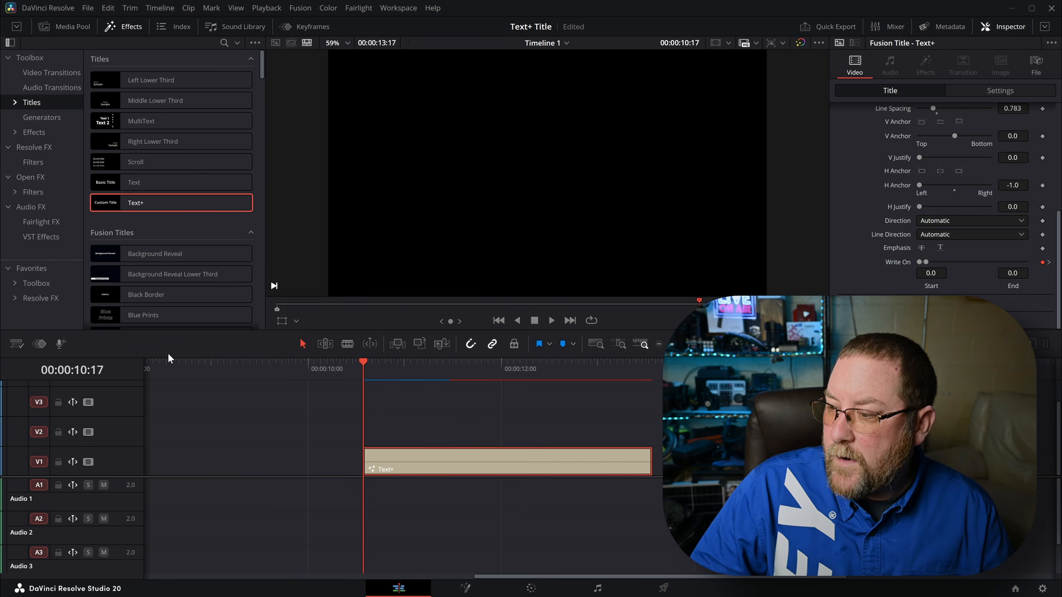
pyautogui.press('space')
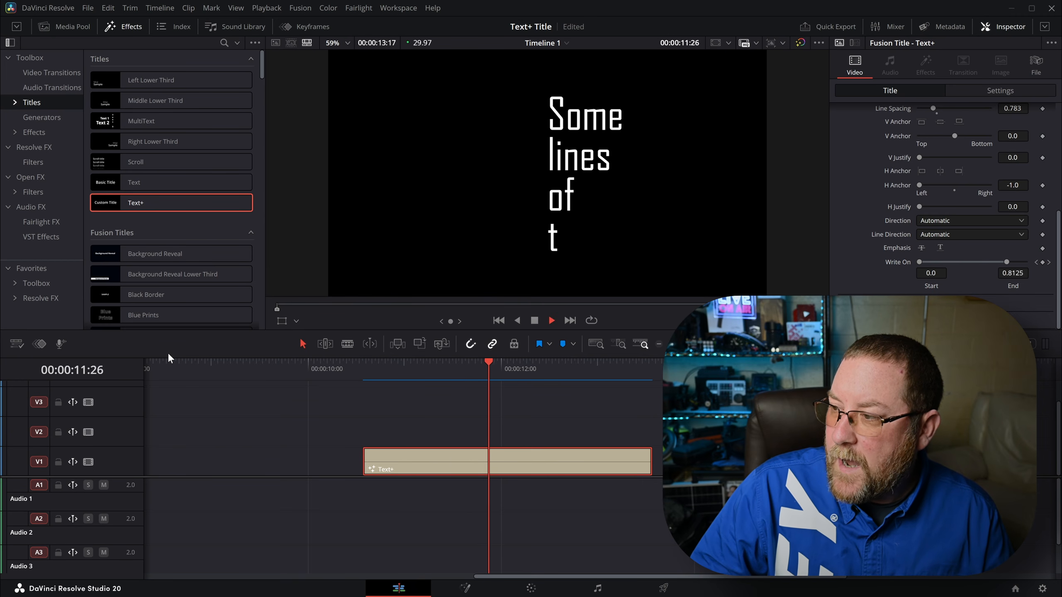
pyautogui.press('space')
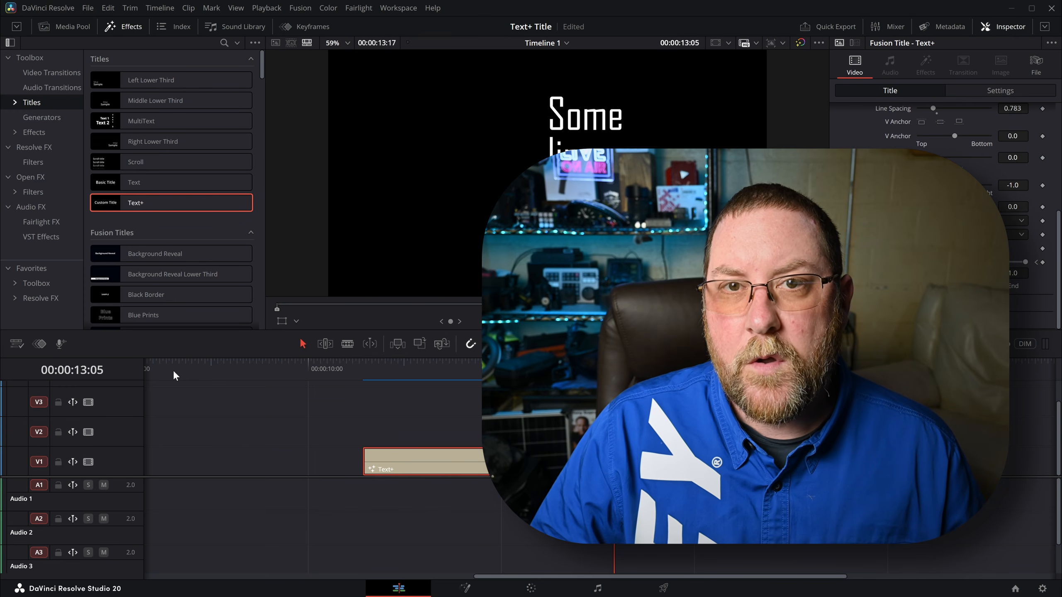
# - Remove the Write On keyframes and set the Write On end to 1.0
pyautogui.click(1037, 263)
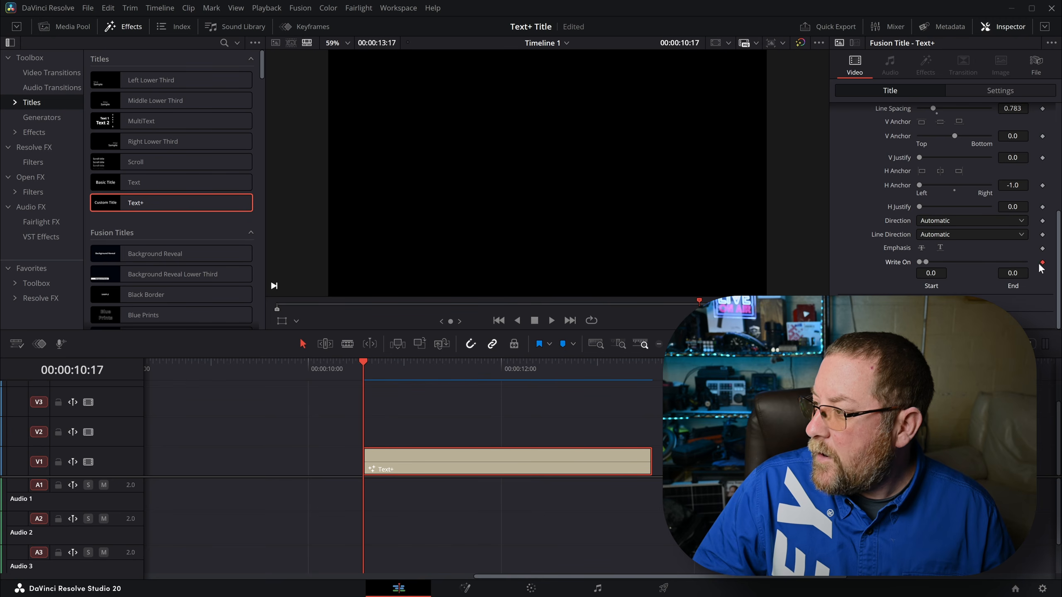
pyautogui.moveTo(925, 262); pyautogui.dragTo(1052, 270)
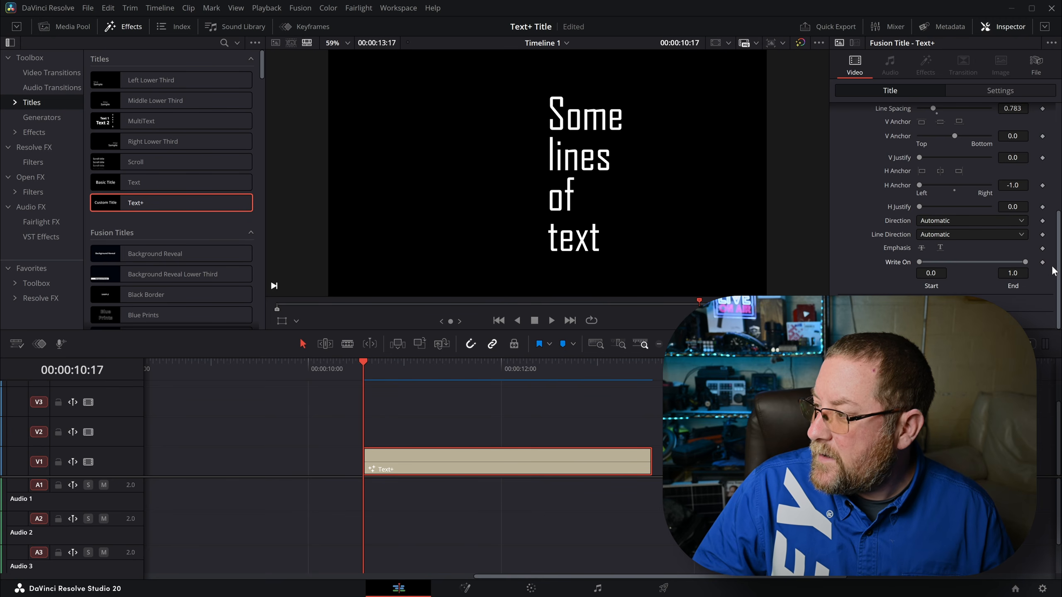
# - Open the title's layout settings and examine the available layout types
pyautogui.scroll(3, 899, 247)
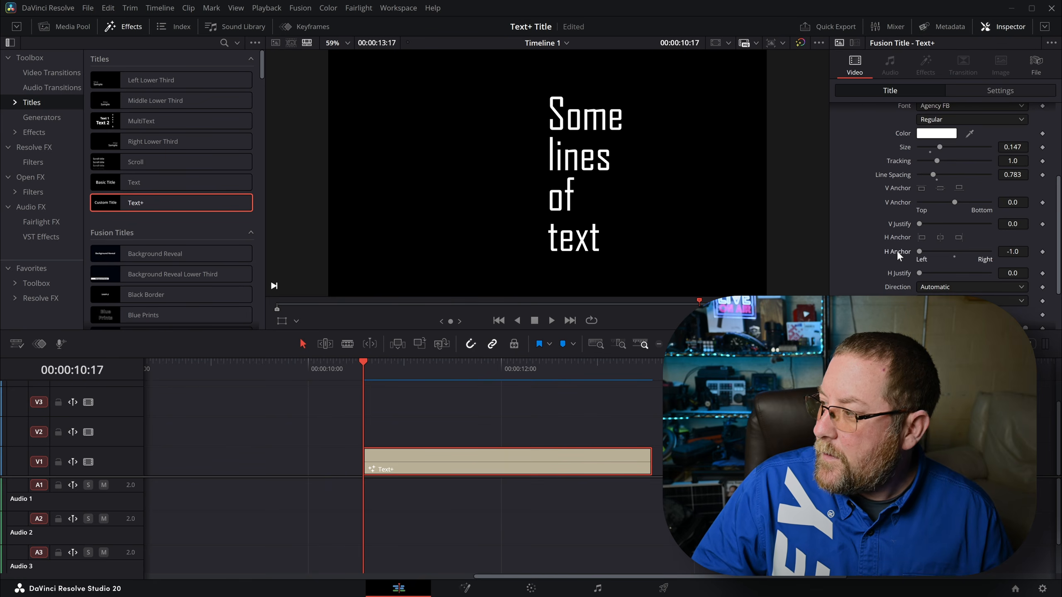
pyautogui.click(895, 129)
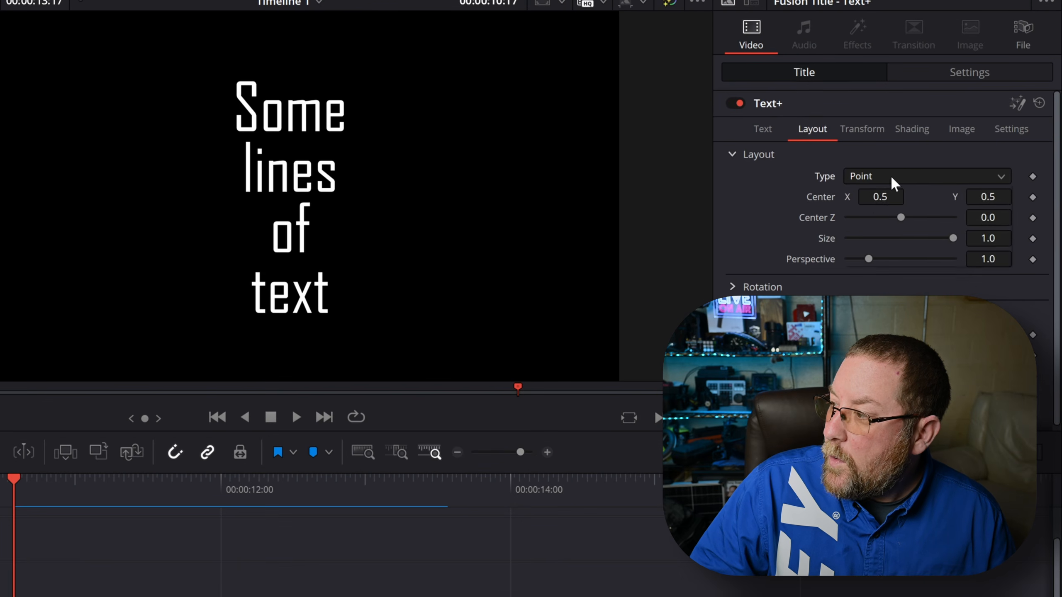
pyautogui.click(891, 175)
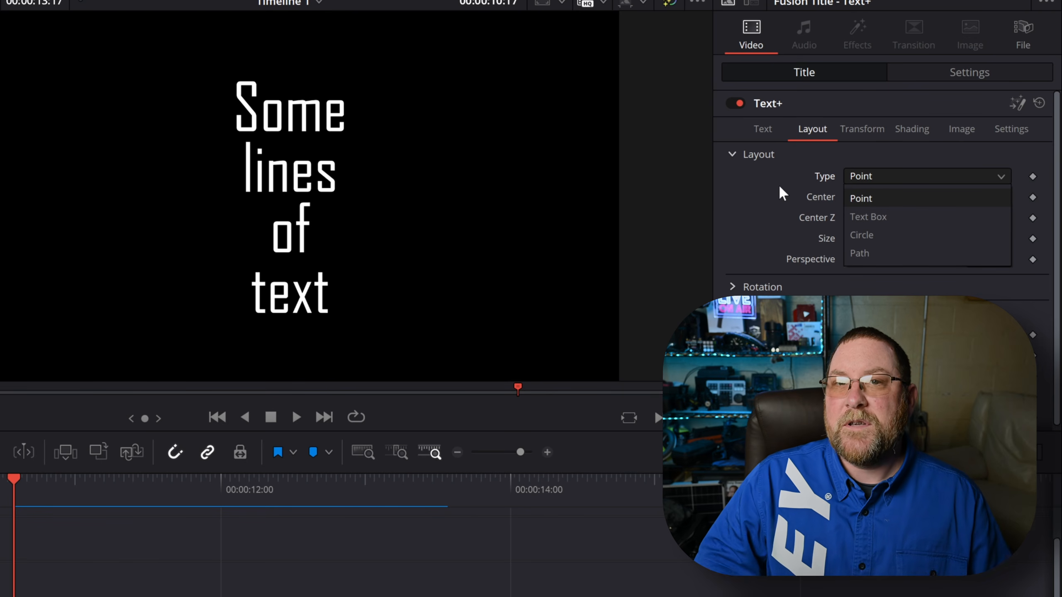
# - Try other layout center and size values, returning the X and Y center to 0.5 and the size to 1.0
pyautogui.moveTo(880, 196); pyautogui.dragTo(901, 204)
pyautogui.moveTo(990, 199); pyautogui.dragTo(862, 204)
pyautogui.doubleClick(822, 197)
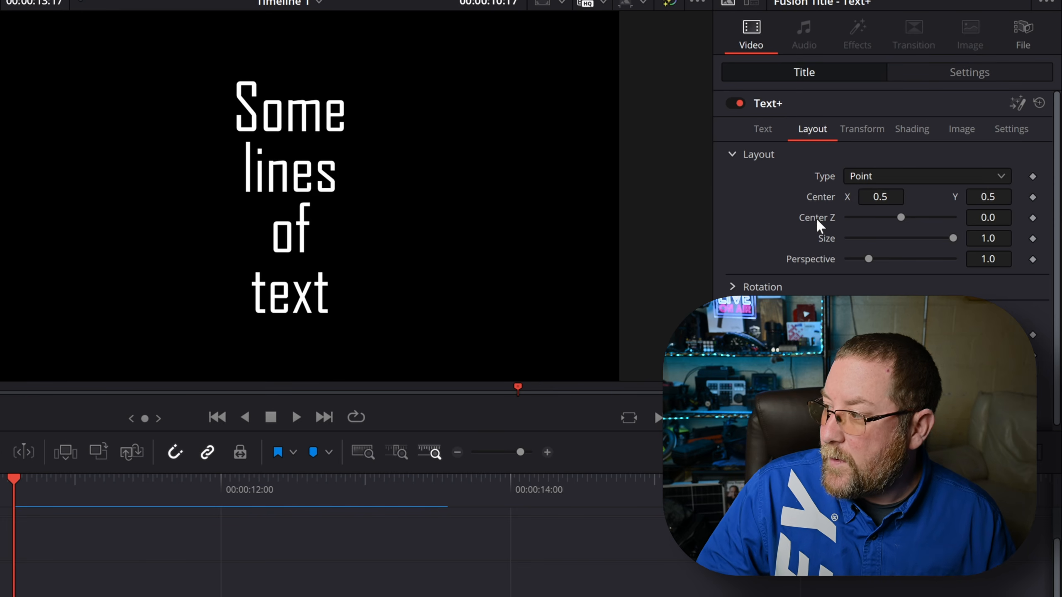
pyautogui.moveTo(954, 238); pyautogui.dragTo(1017, 247)
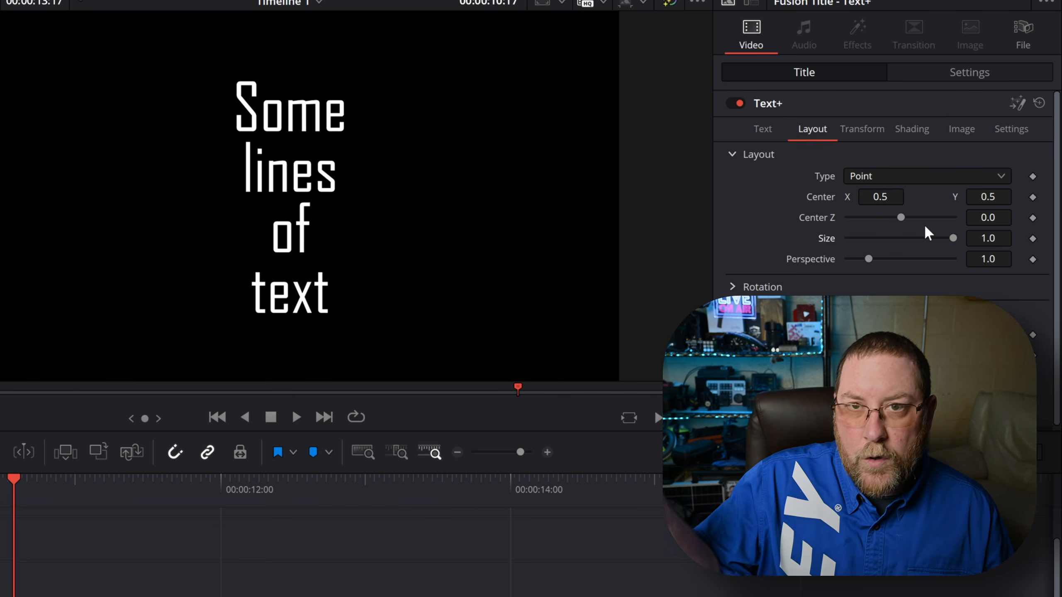
pyautogui.scroll(-2, 800, 287)
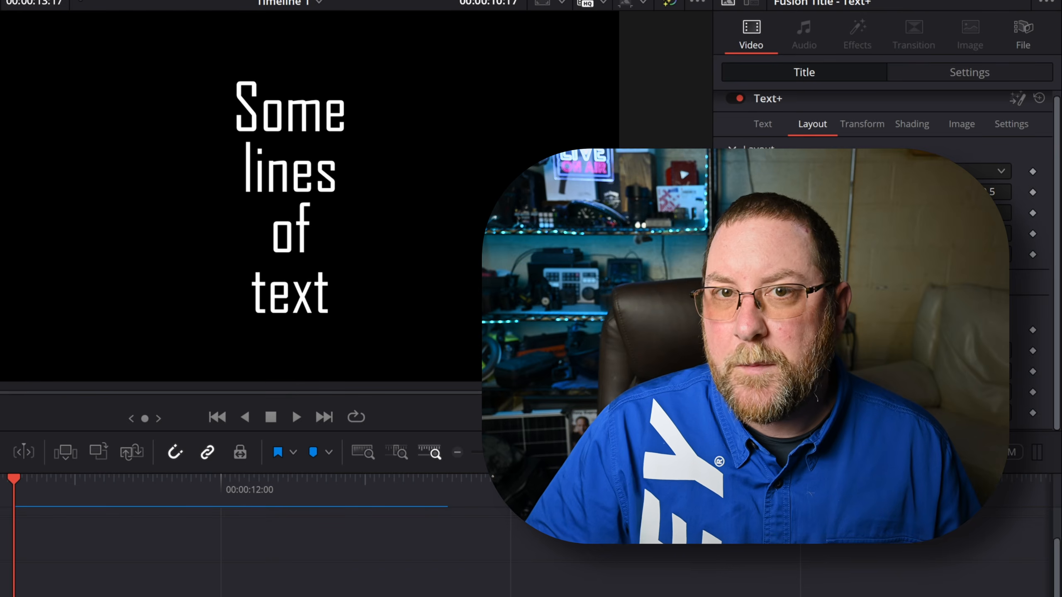
# - Set the title's Agency FB font style to Bold
pyautogui.click(854, 133)
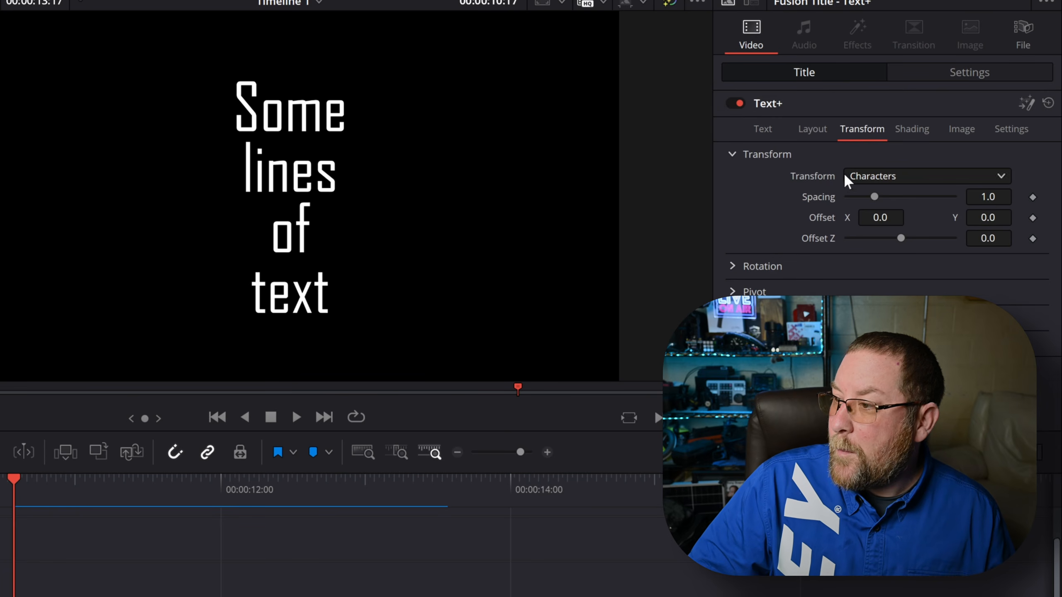
pyautogui.click(764, 131)
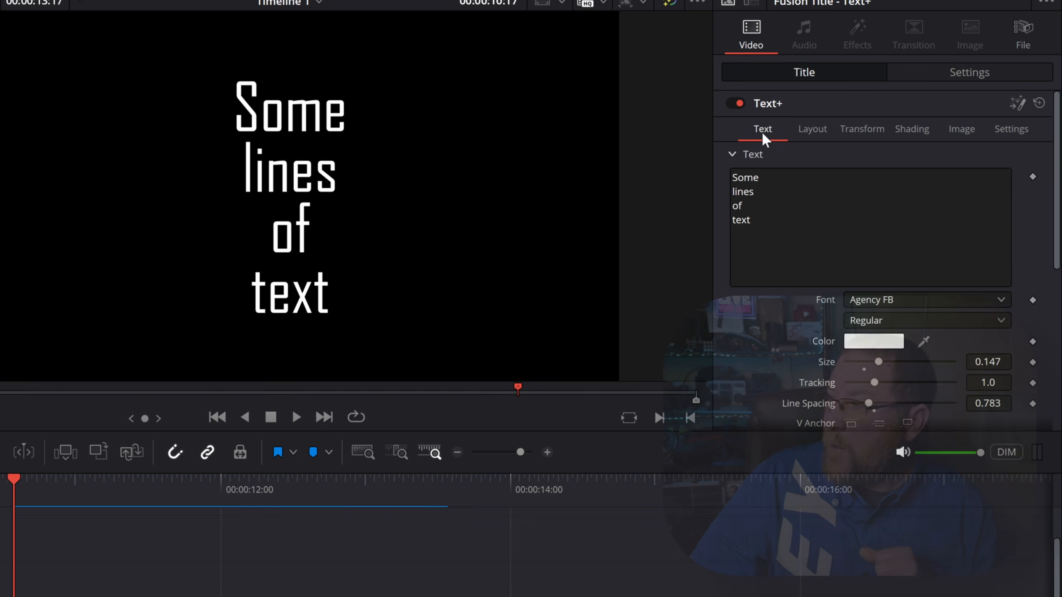
pyautogui.click(919, 323)
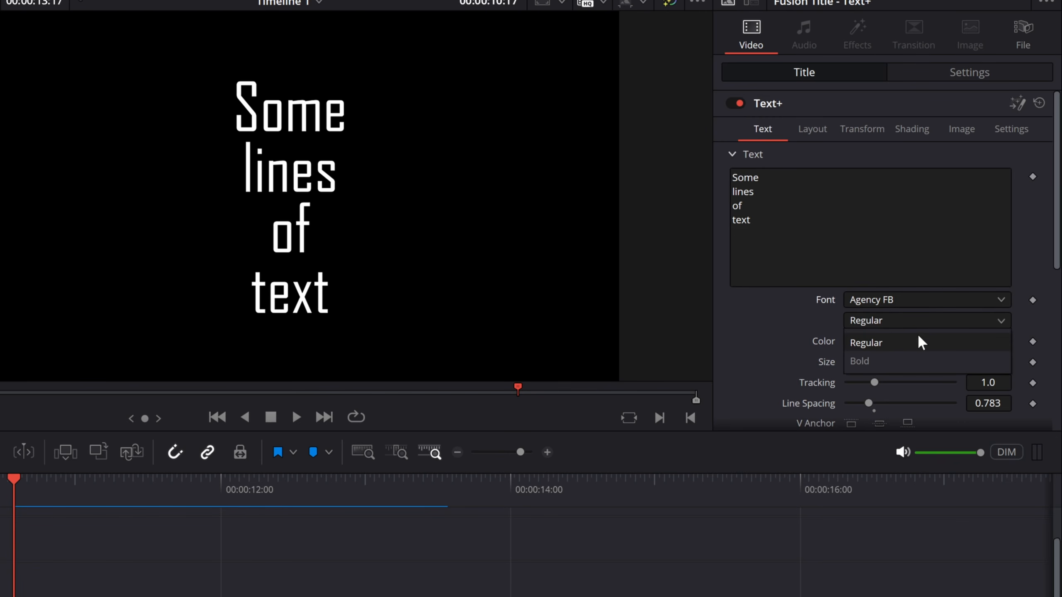
pyautogui.click(903, 360)
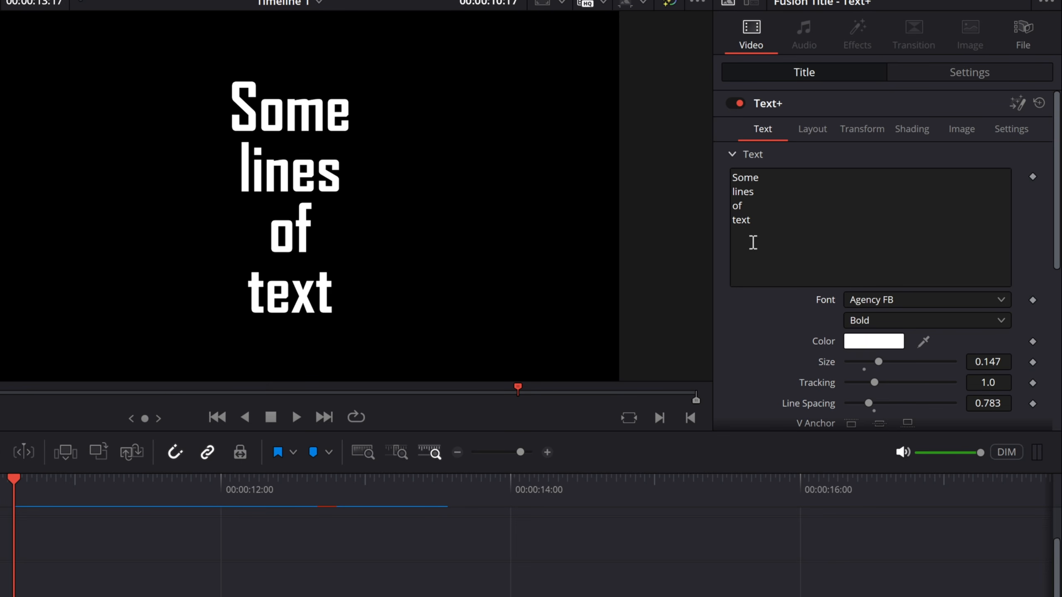
# - Try a character shear X of -0.27 to slant the text, and return it to 0.0
pyautogui.click(861, 130)
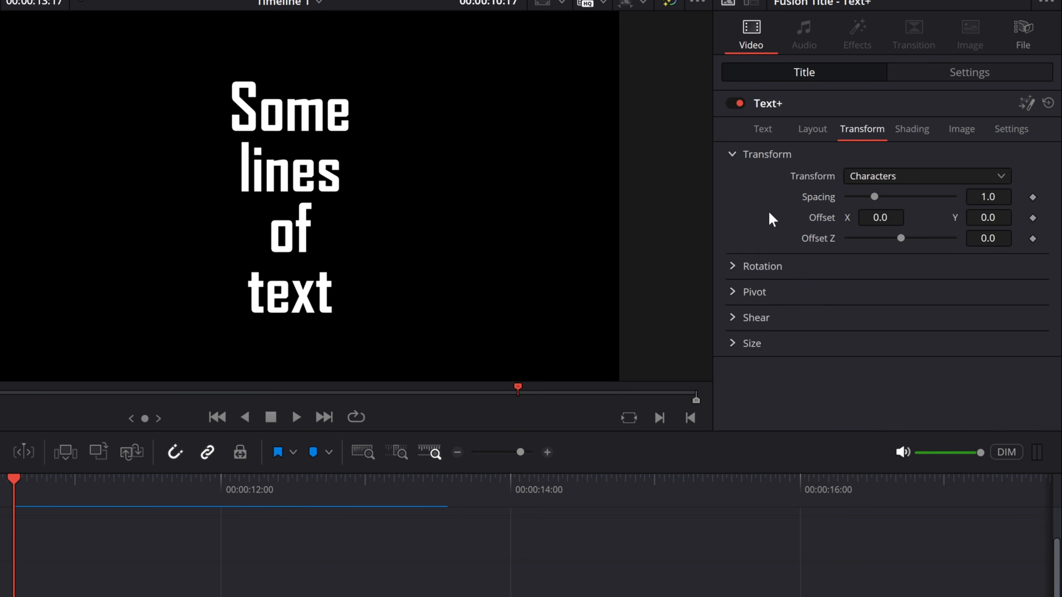
pyautogui.click(732, 317)
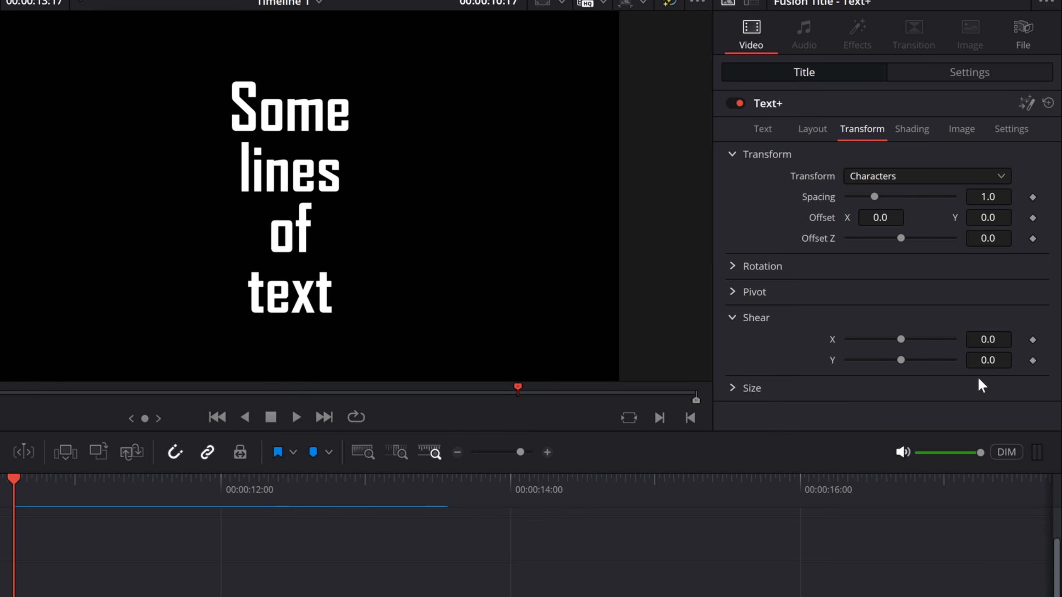
pyautogui.moveTo(989, 339); pyautogui.dragTo(878, 340)
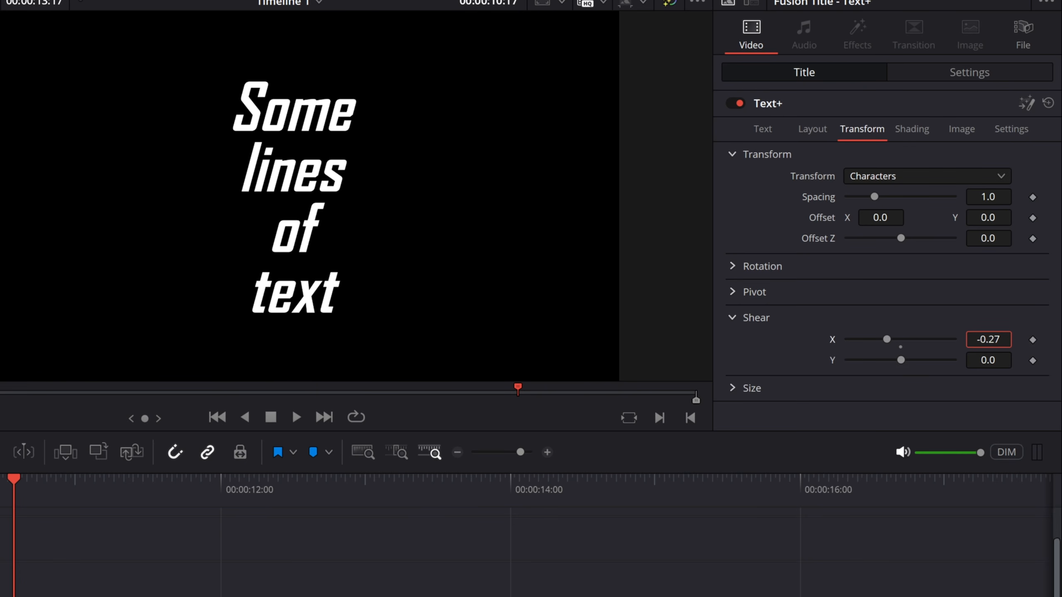
pyautogui.moveTo(887, 339); pyautogui.dragTo(910, 339)
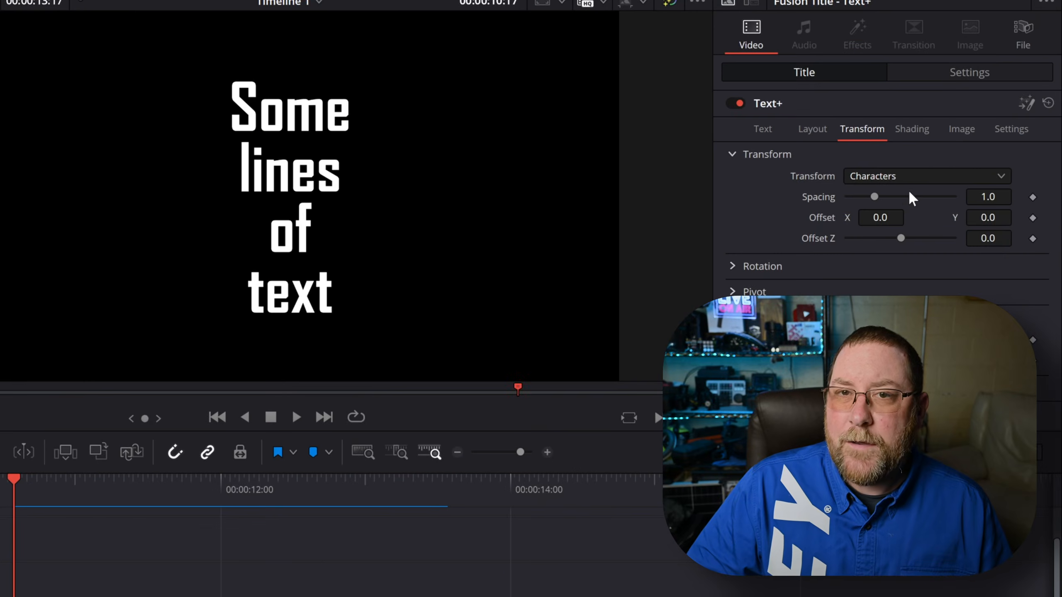
# - Rename shading element 1 to SUBSCRIBE and undo the renaming
pyautogui.click(915, 130)
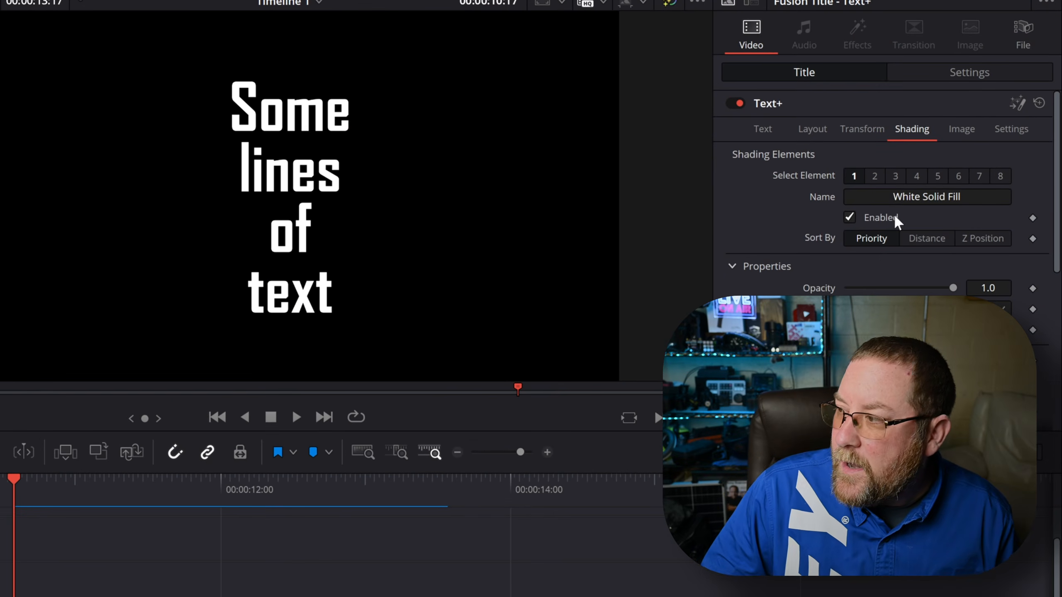
pyautogui.moveTo(922, 180); pyautogui.dragTo(1027, 178)
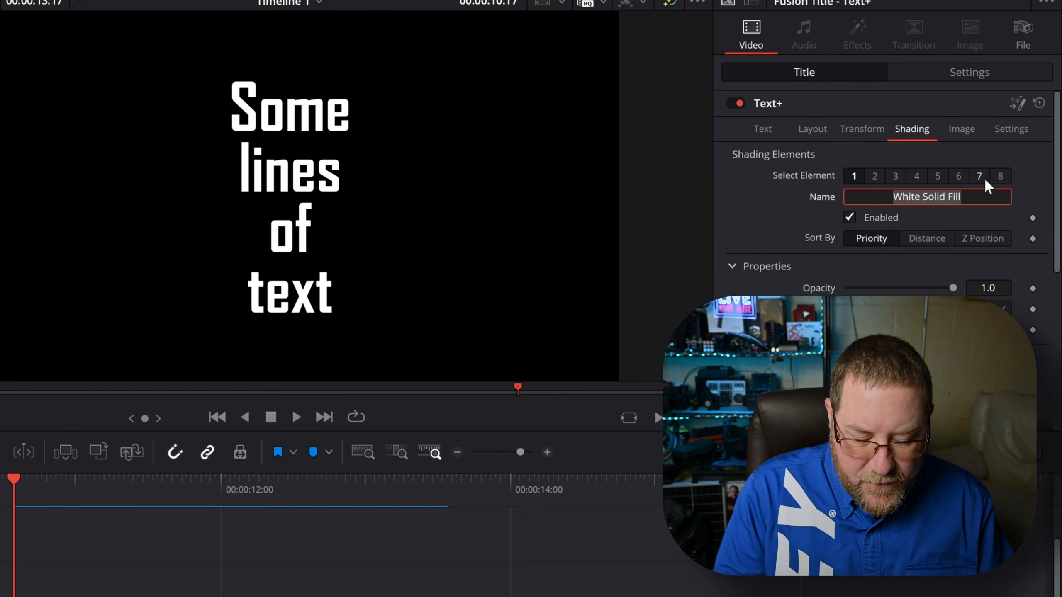
pyautogui.write('SUBSCRIBE')
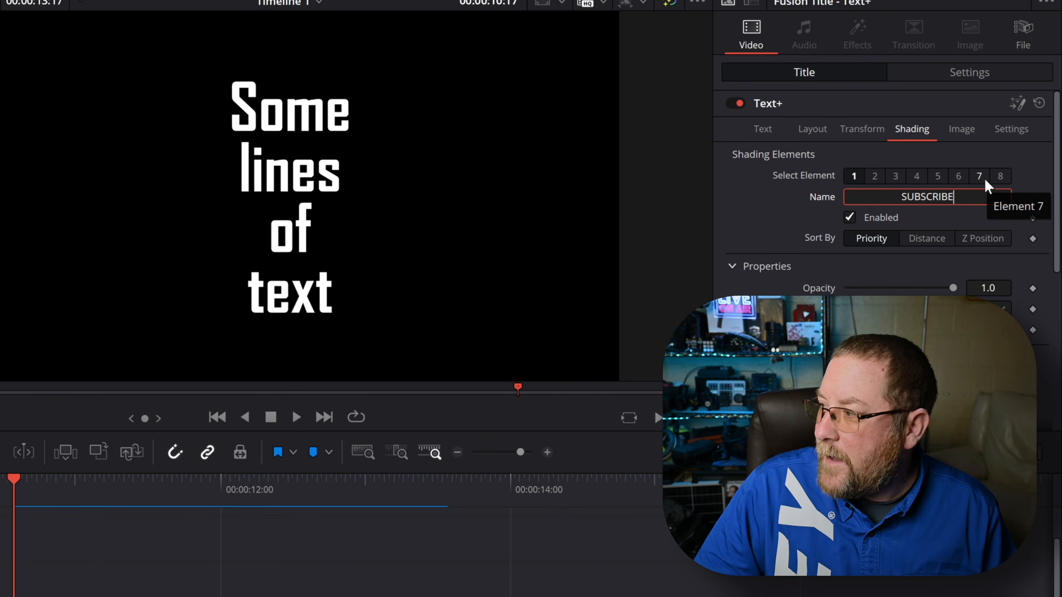
pyautogui.press('Return')
pyautogui.hotkey('ctrl', 'z')
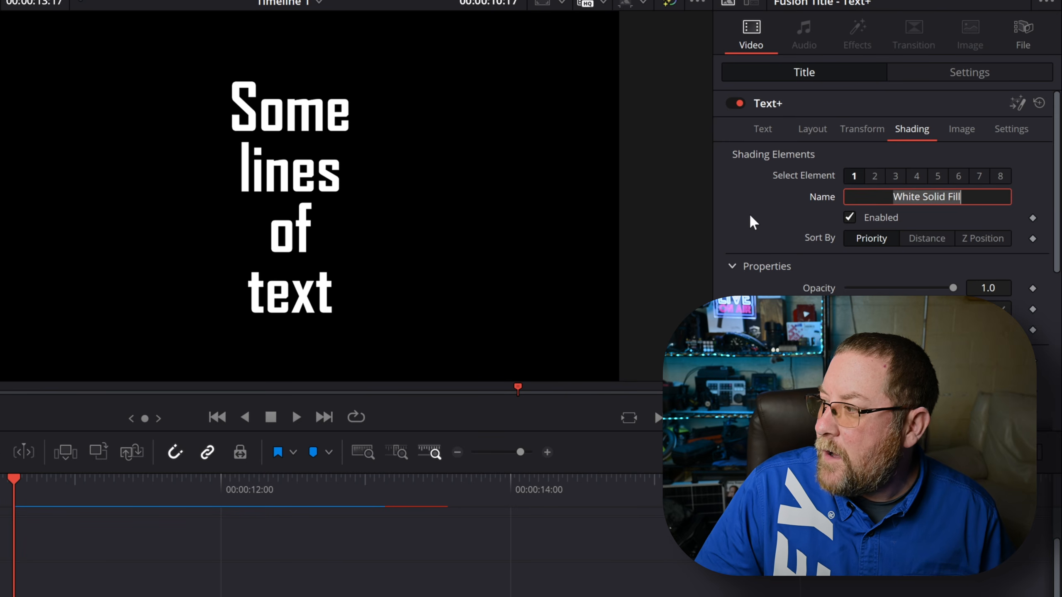
pyautogui.click(775, 241)
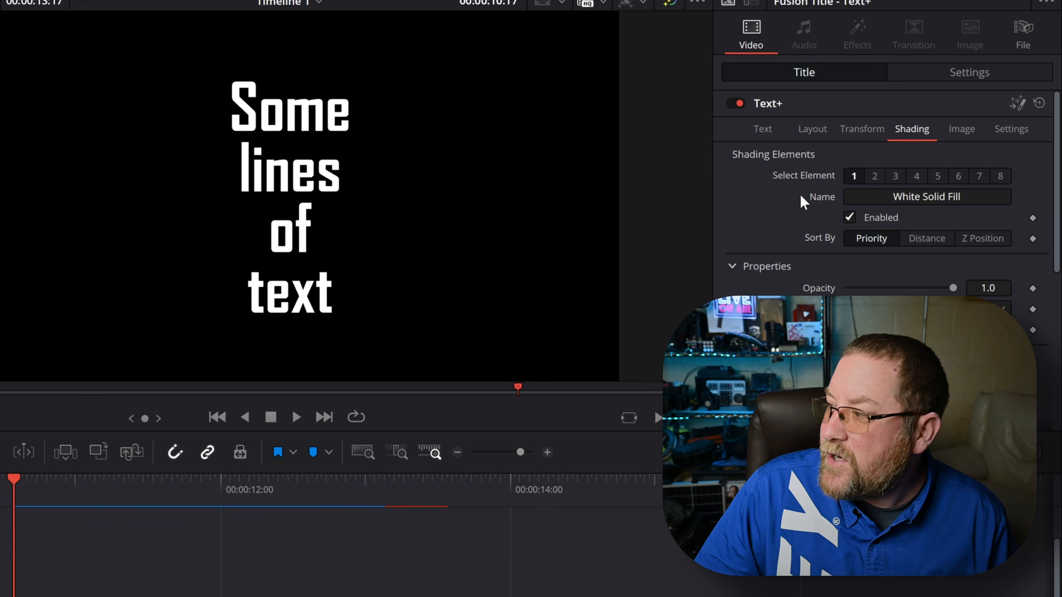
# - Toggle the White Solid Fill element off and on, and try other opacity values before returning to 1.0
pyautogui.click(850, 215)
pyautogui.click(850, 215)
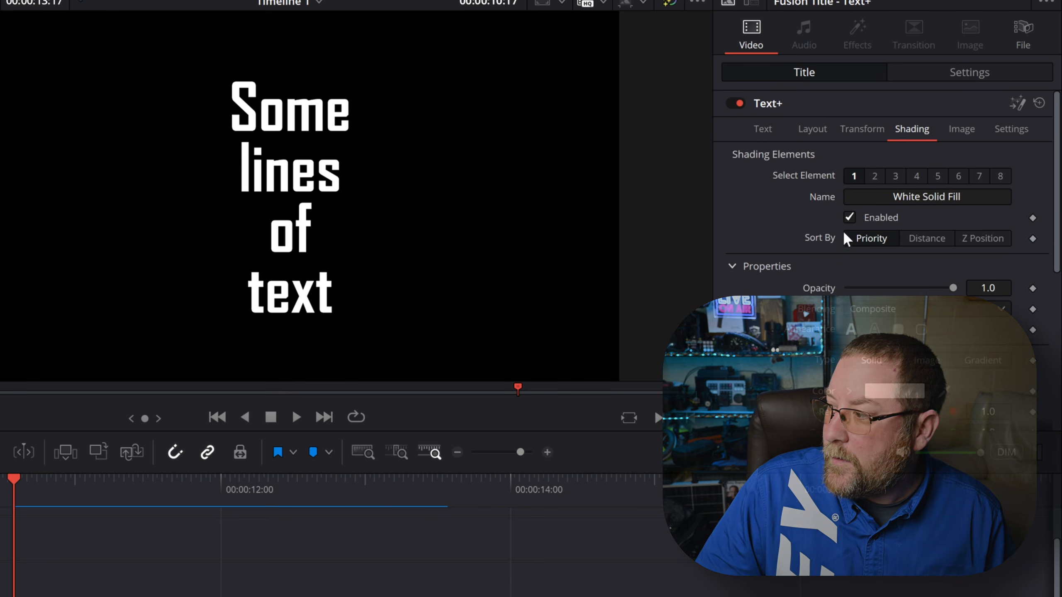
pyautogui.scroll(-2, 776, 297)
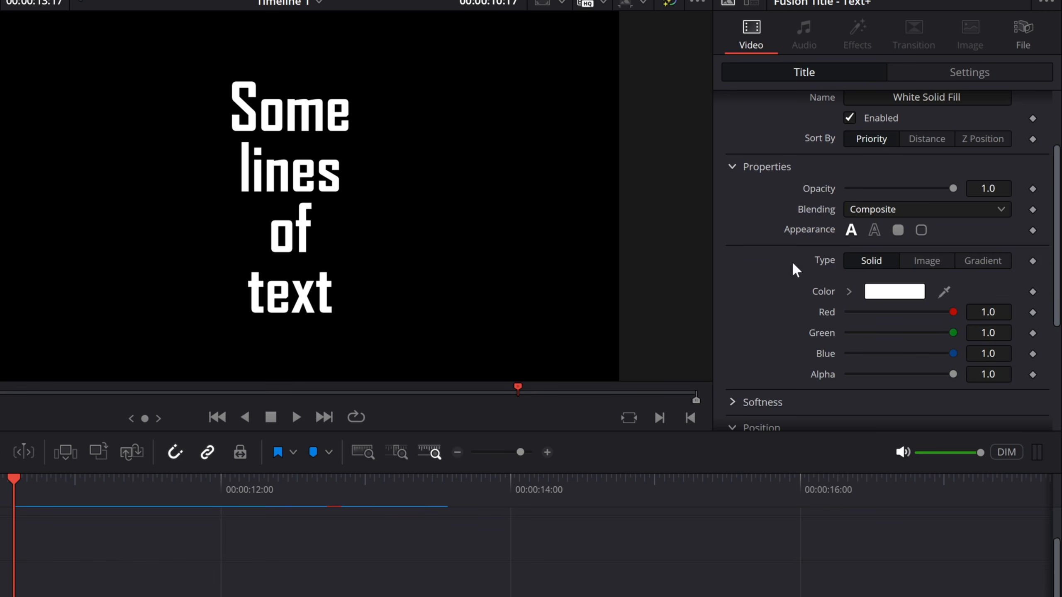
pyautogui.moveTo(952, 188); pyautogui.dragTo(1030, 185)
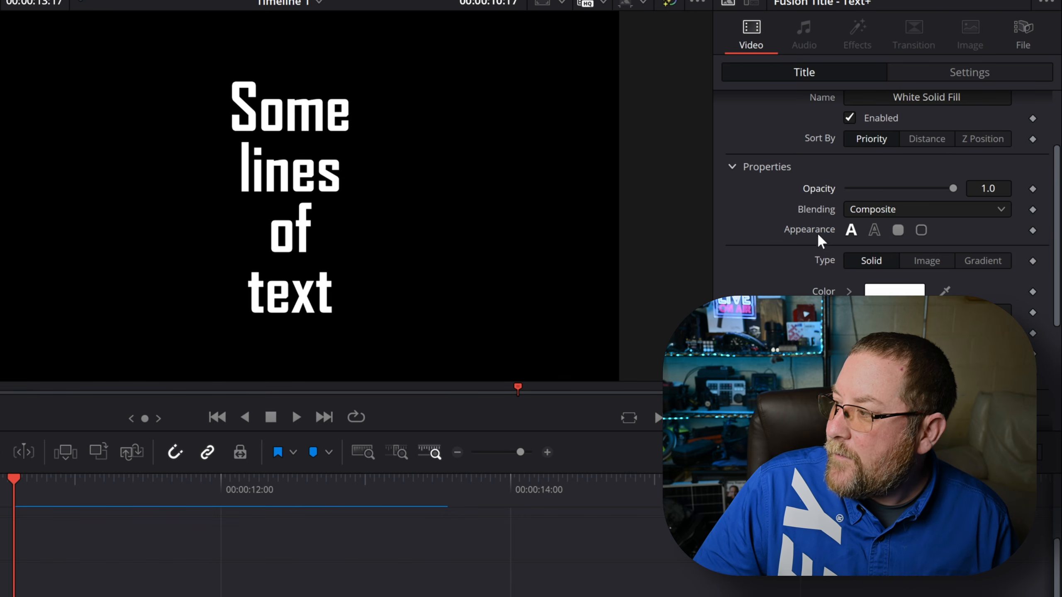
# - Look through the fill's blending options and try the text outline, border fill and border outline appearances before restoring text fill
pyautogui.click(888, 204)
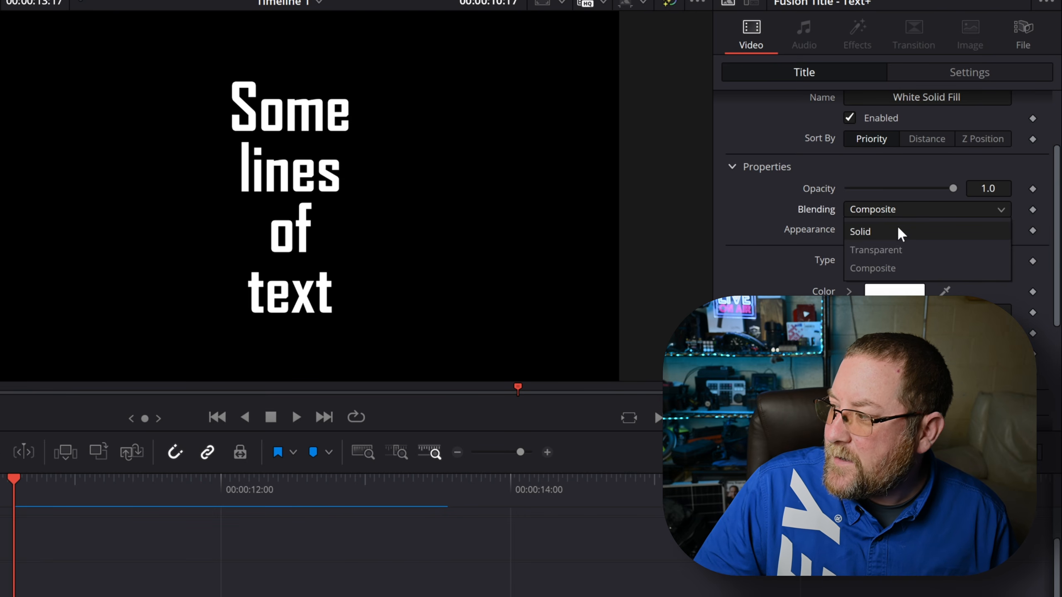
pyautogui.click(737, 212)
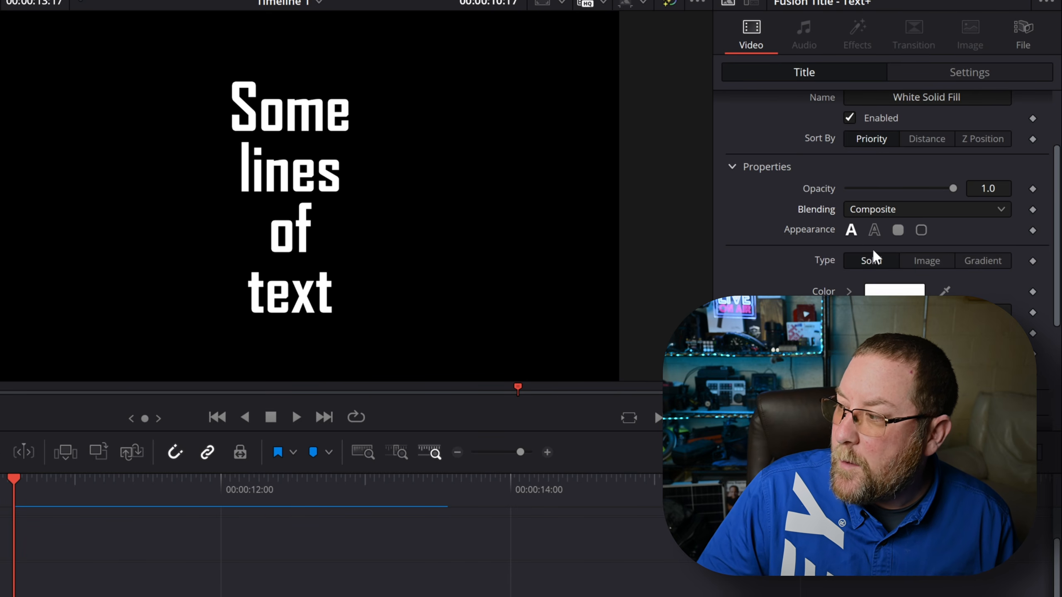
pyautogui.click(875, 230)
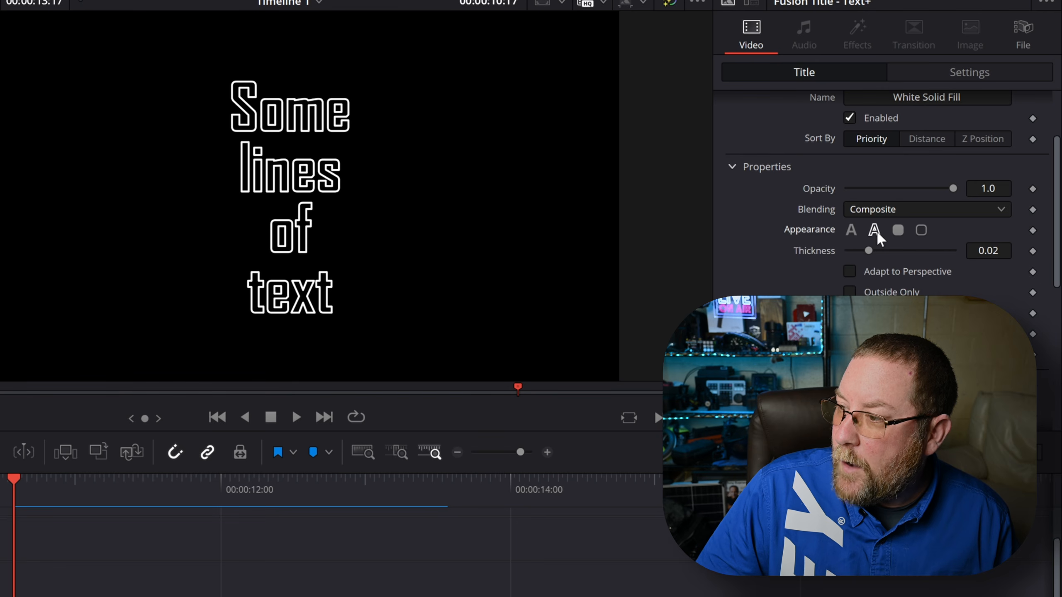
pyautogui.click(898, 231)
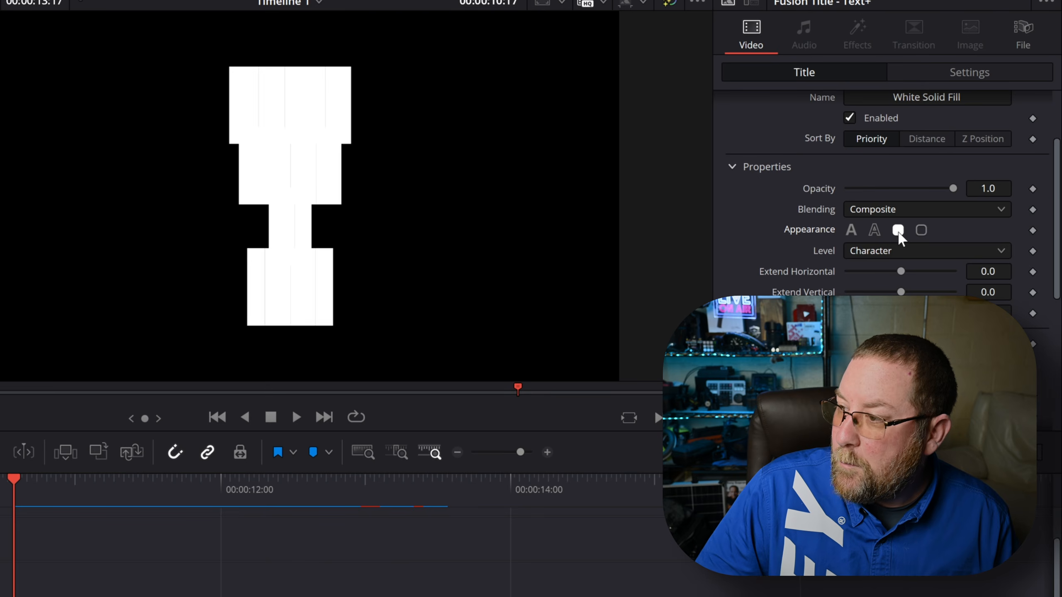
pyautogui.click(921, 232)
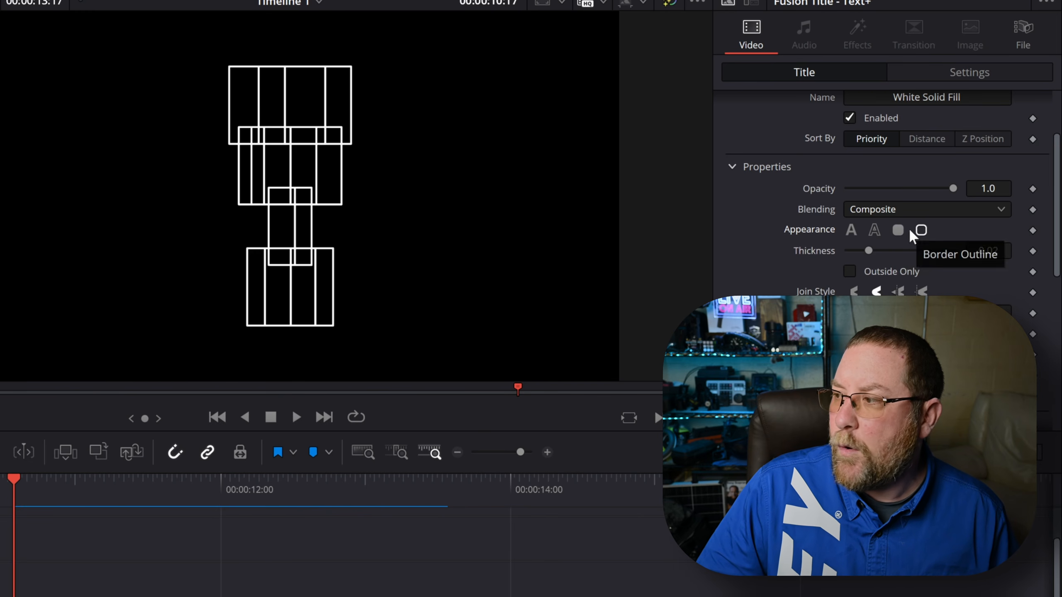
pyautogui.click(851, 230)
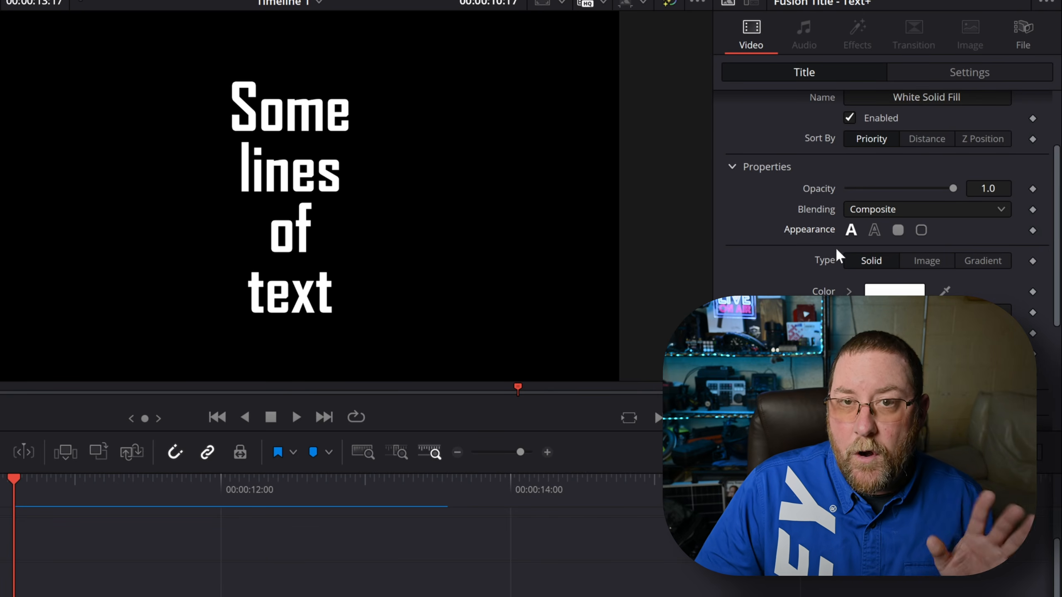
# - Change the White Solid Fill element's color to cyan, with red 0.0, green 1.0 and blue 1.0
pyautogui.click(895, 291)
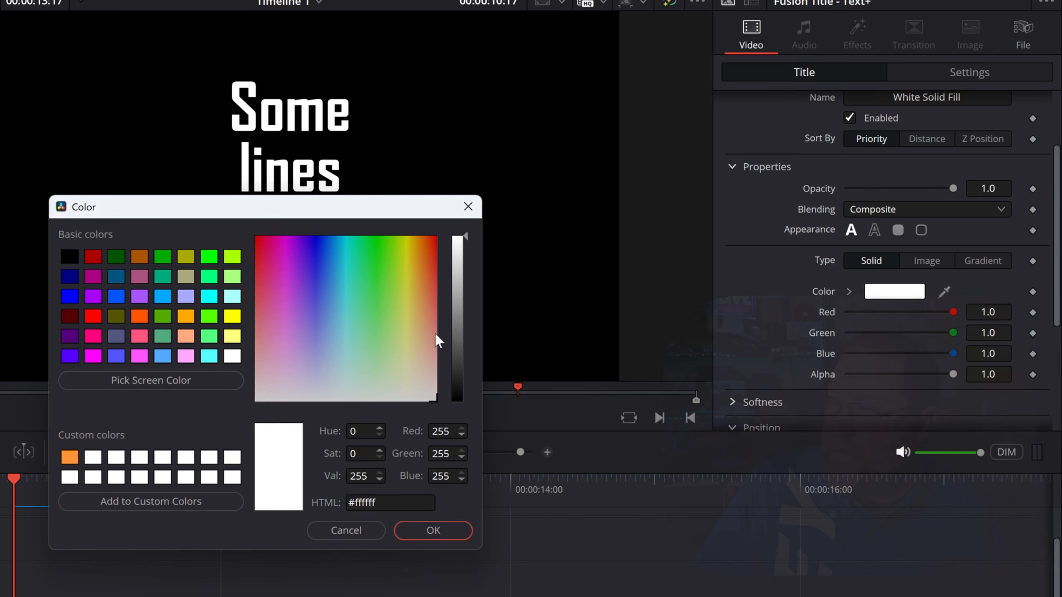
pyautogui.click(213, 297)
pyautogui.click(446, 532)
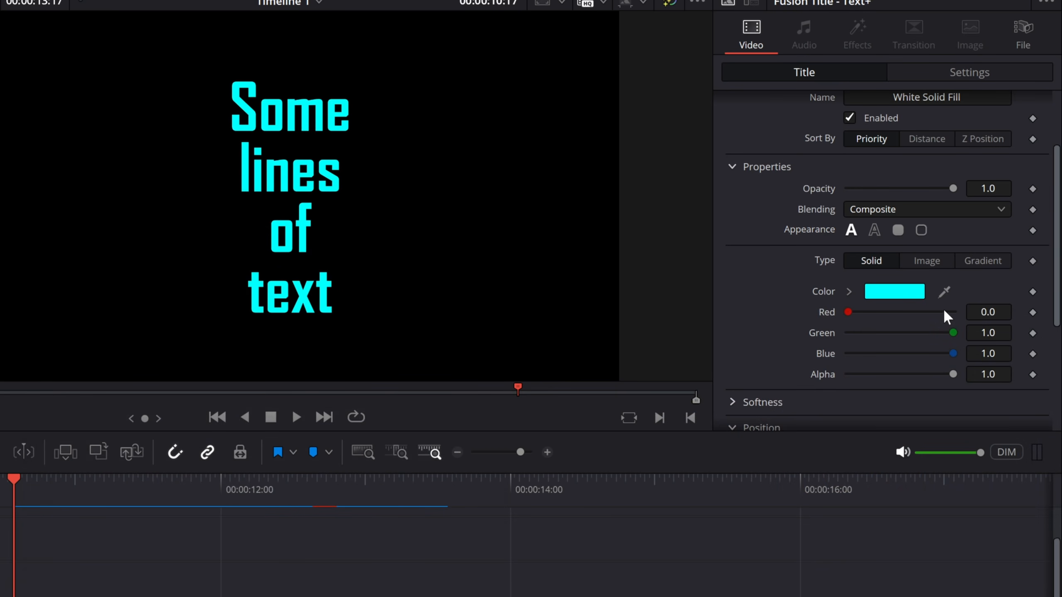
# - Enable shading element 2, Red Outline, and set its outline thickness to 0.1
pyautogui.scroll(-5, 864, 301)
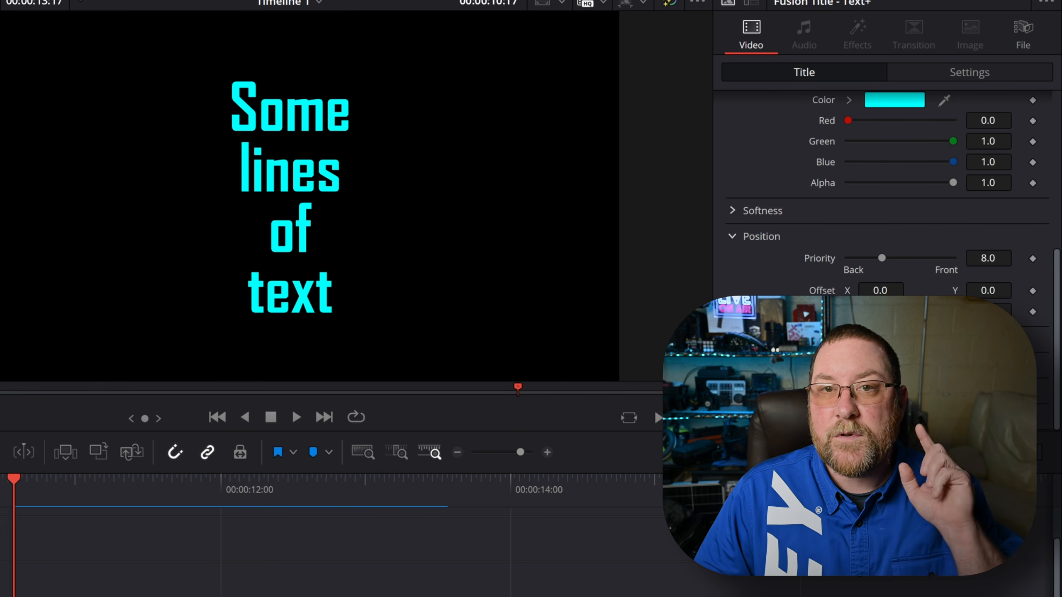
pyautogui.scroll(5, 875, 207)
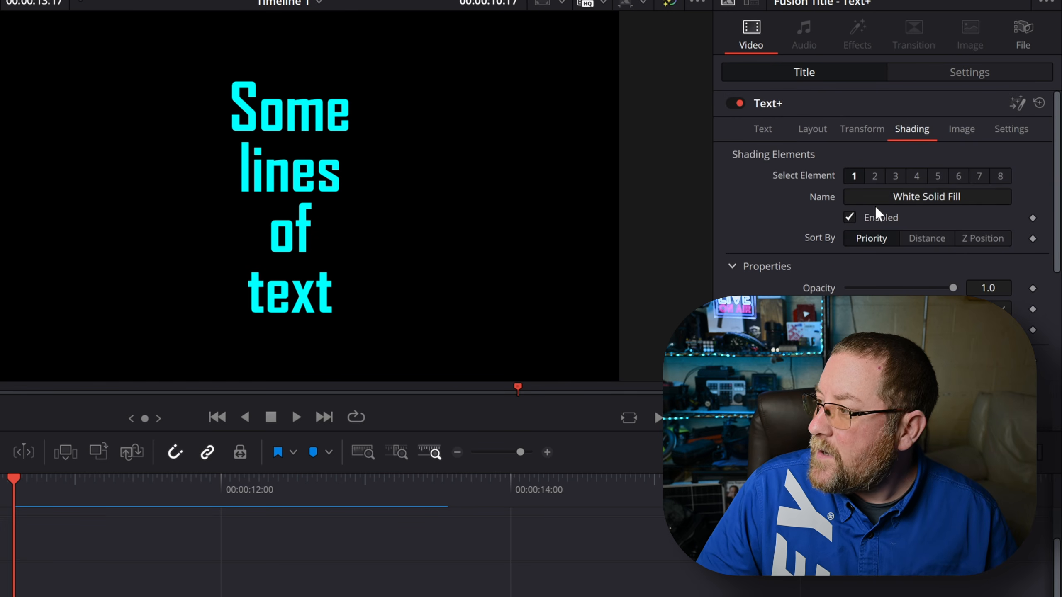
pyautogui.click(872, 175)
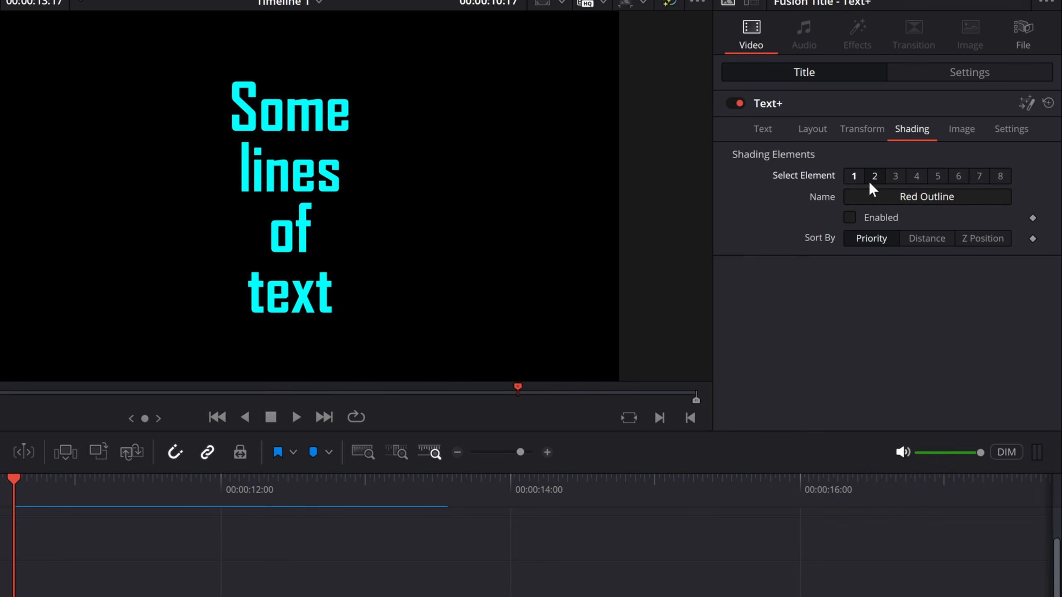
pyautogui.click(849, 218)
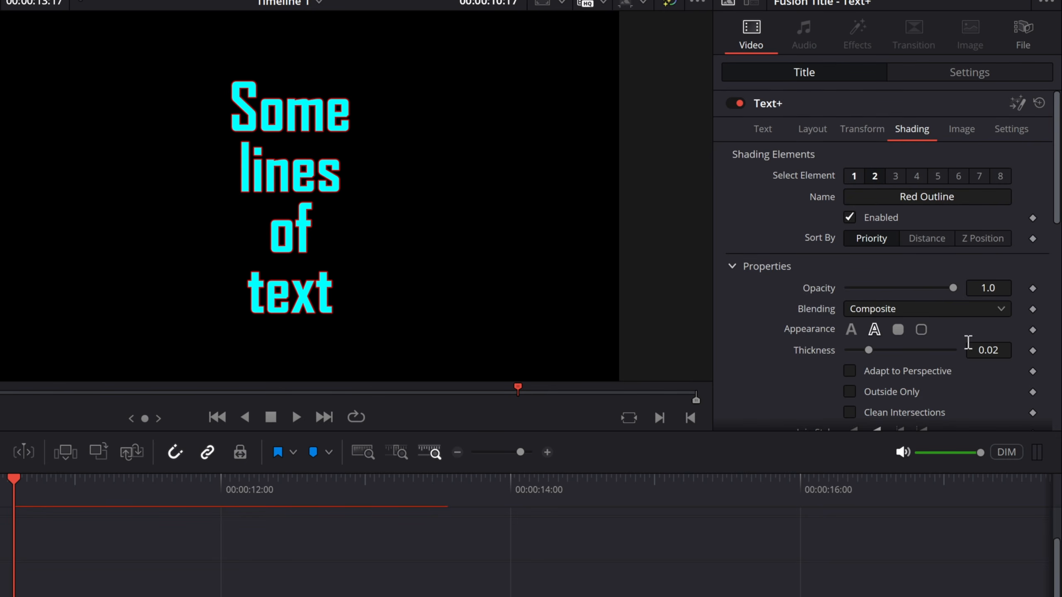
pyautogui.moveTo(869, 350); pyautogui.dragTo(953, 351)
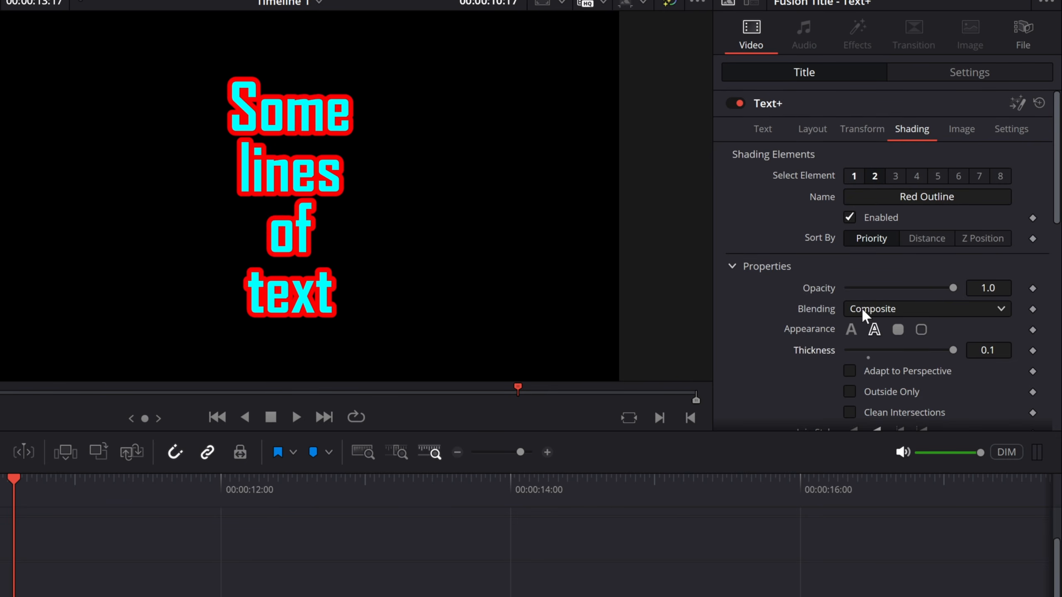
# - Change the Red Outline element's color to gray, #9f9f9f, after trying light green and black
pyautogui.scroll(-3, 874, 309)
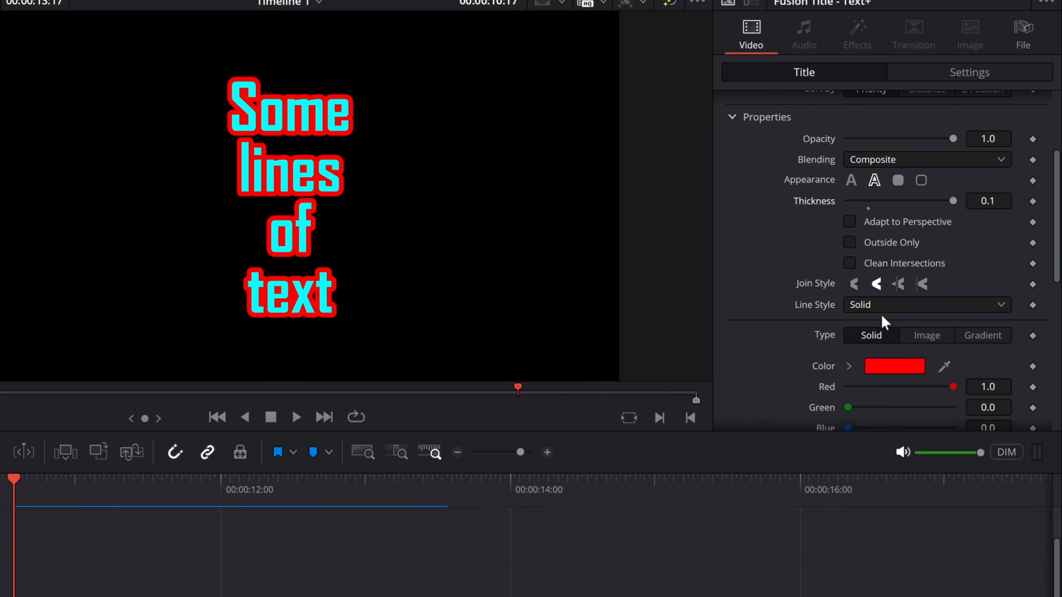
pyautogui.click(897, 368)
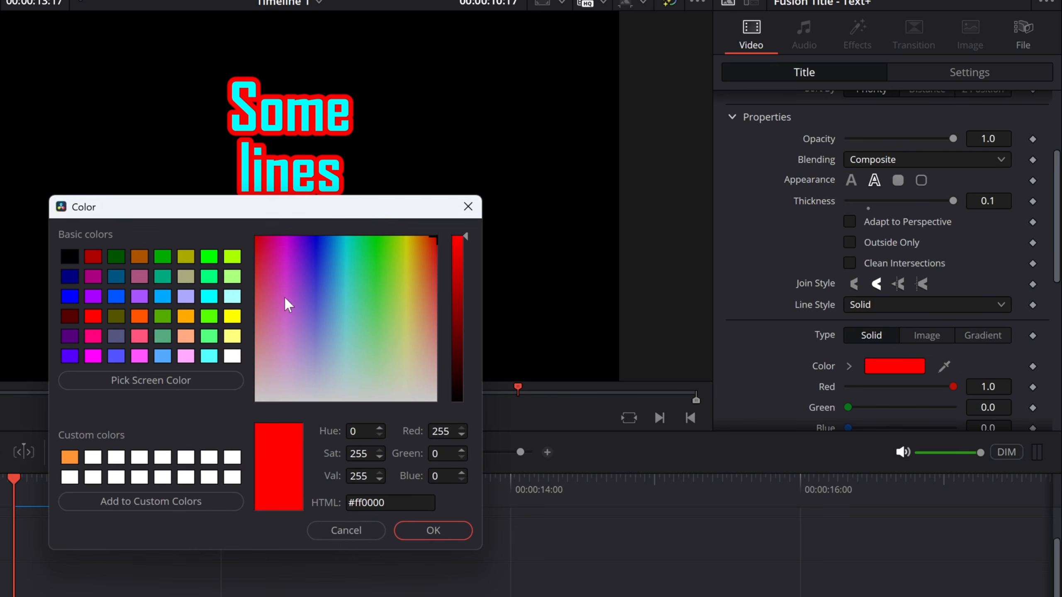
pyautogui.click(209, 337)
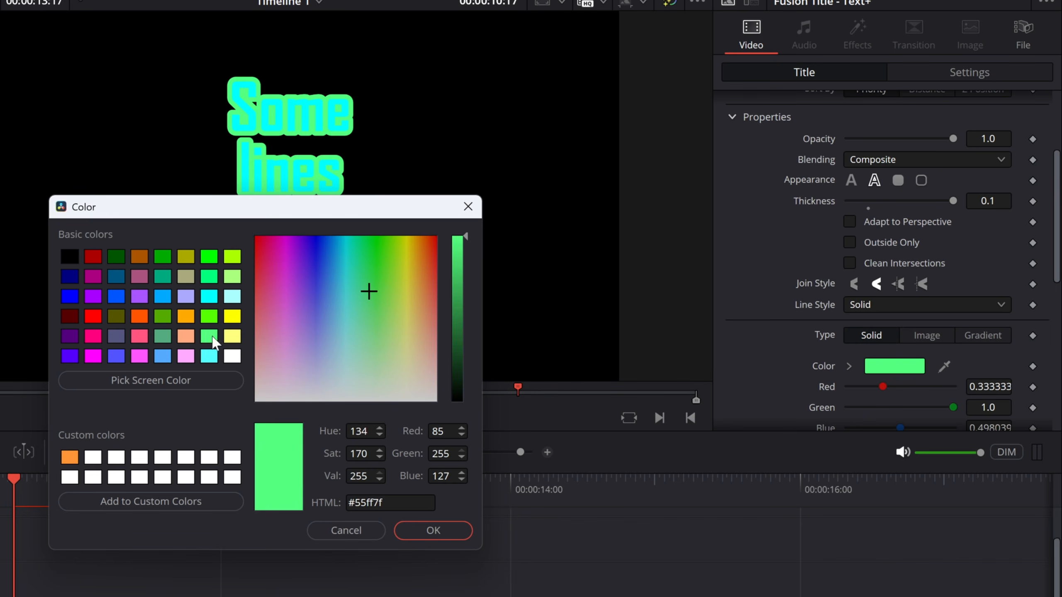
pyautogui.click(70, 259)
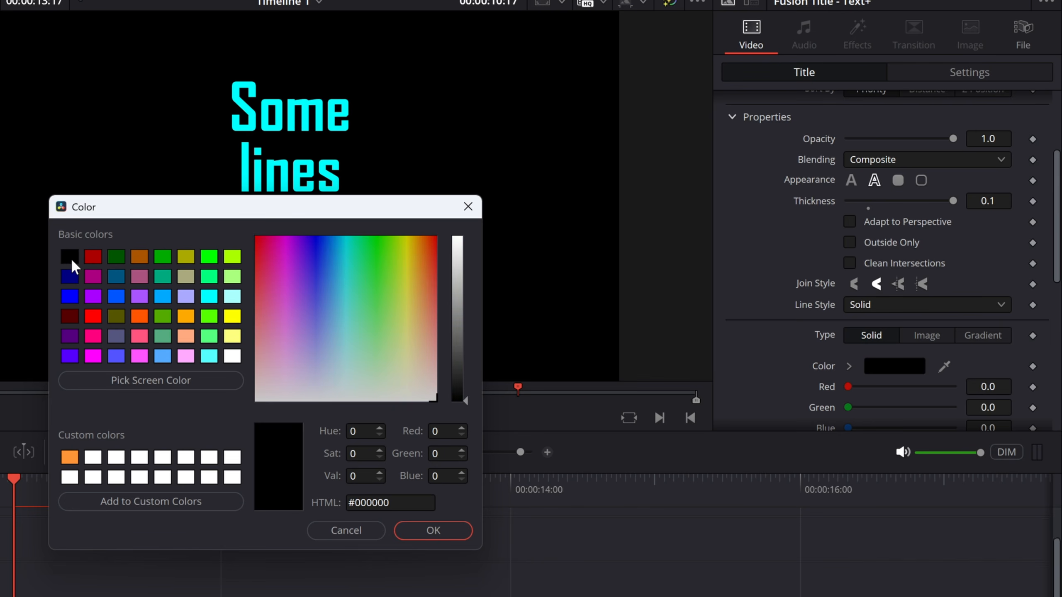
pyautogui.click(460, 299)
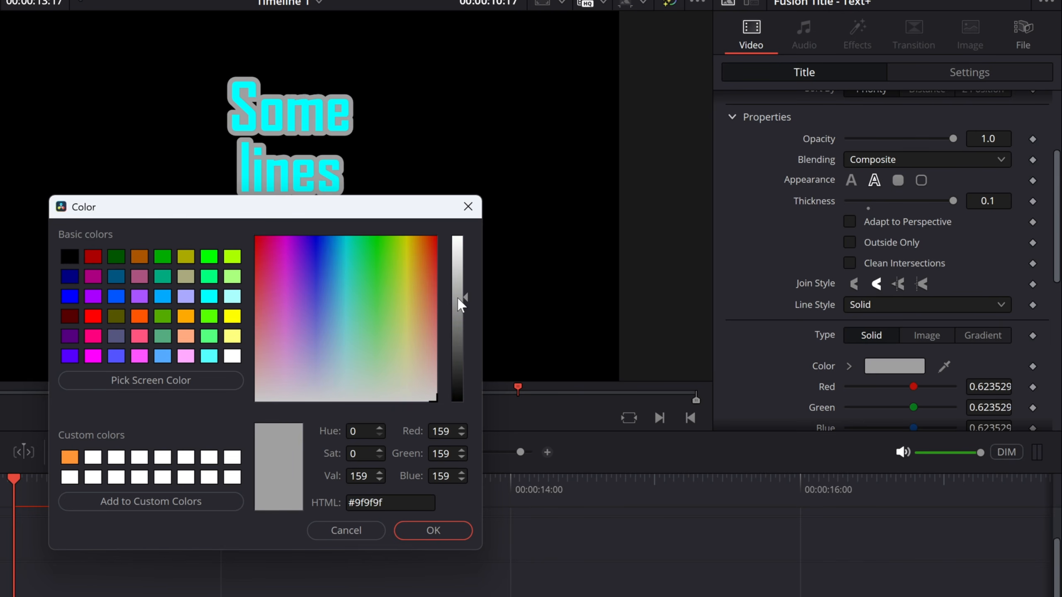
pyautogui.click(443, 525)
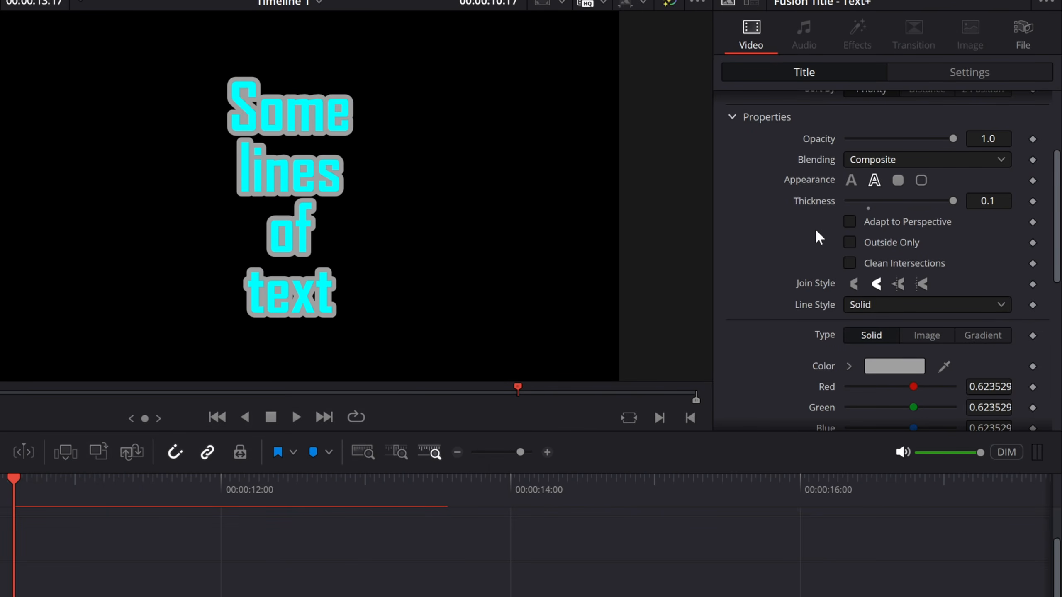
# - Try the text fill, border fill and border outline appearances on the Red Outline element before restoring text outline
pyautogui.click(851, 184)
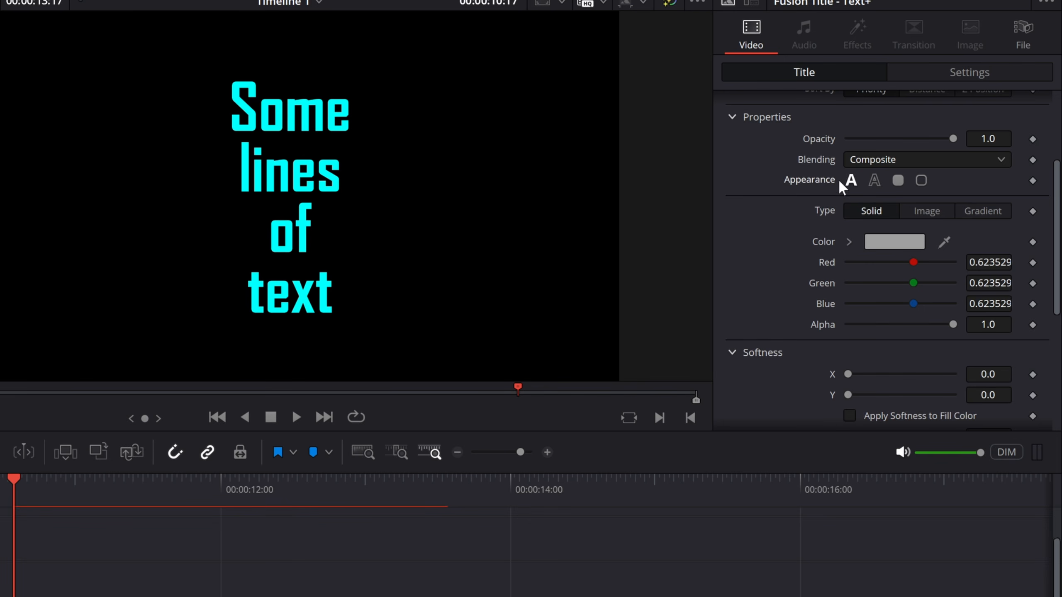
pyautogui.click(875, 181)
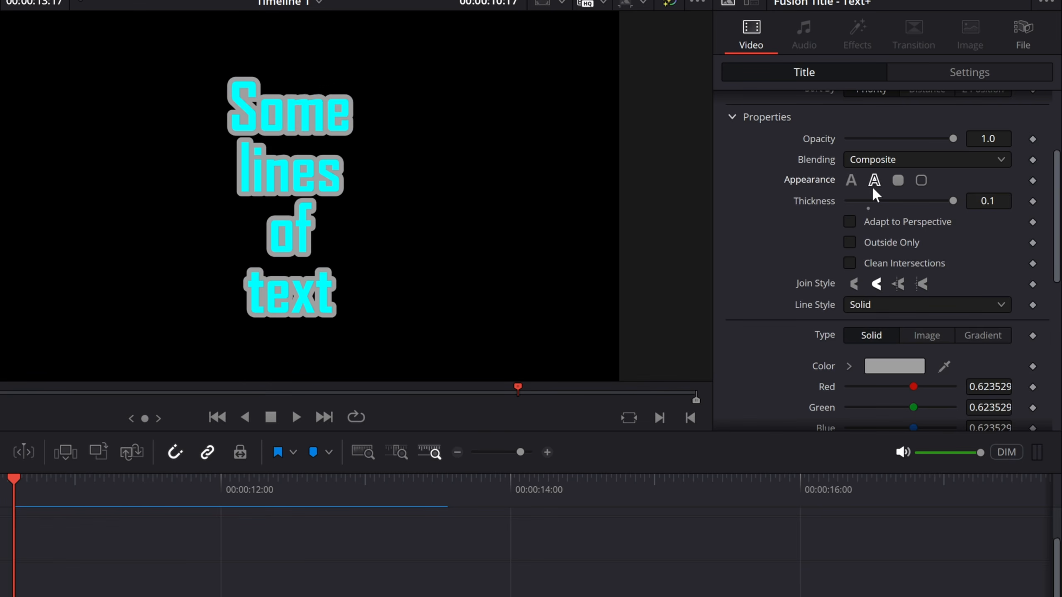
pyautogui.click(897, 182)
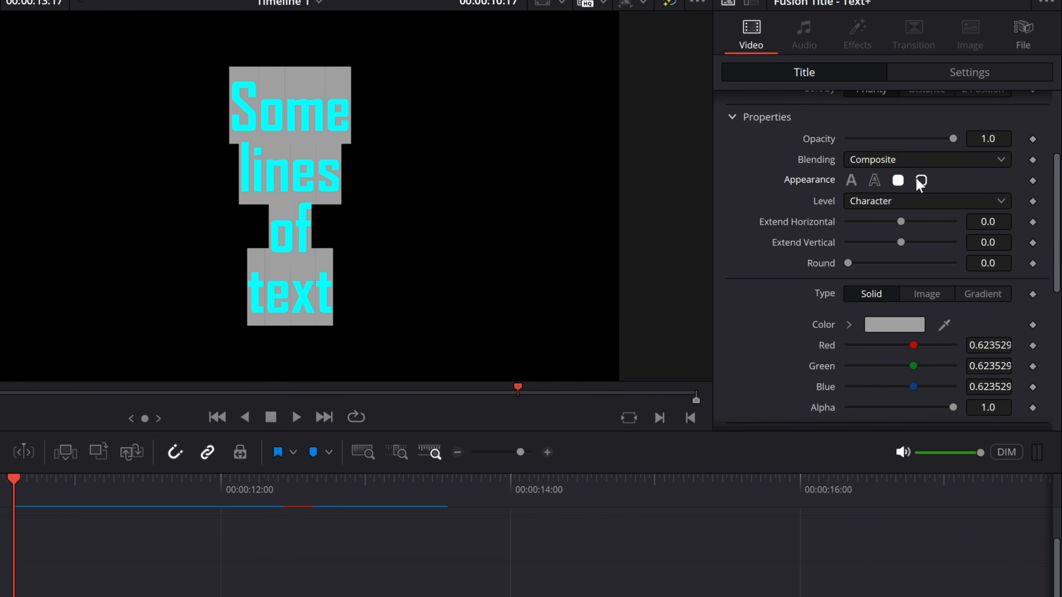
pyautogui.click(921, 181)
pyautogui.click(874, 180)
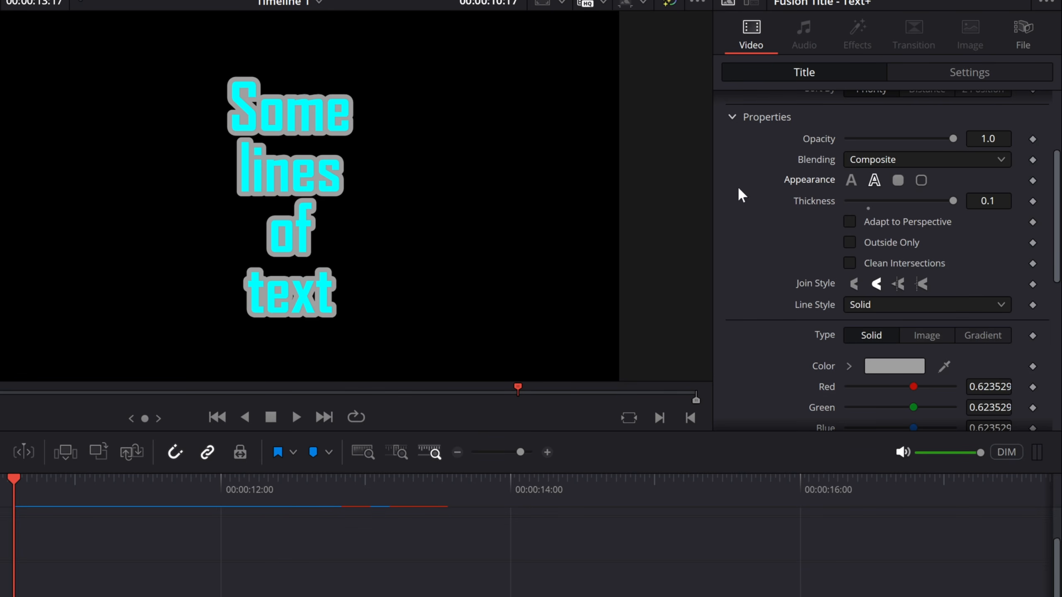
# - Try a horizontal position offset of 0.171 on the outline and reset it to default
pyautogui.scroll(-6, 830, 291)
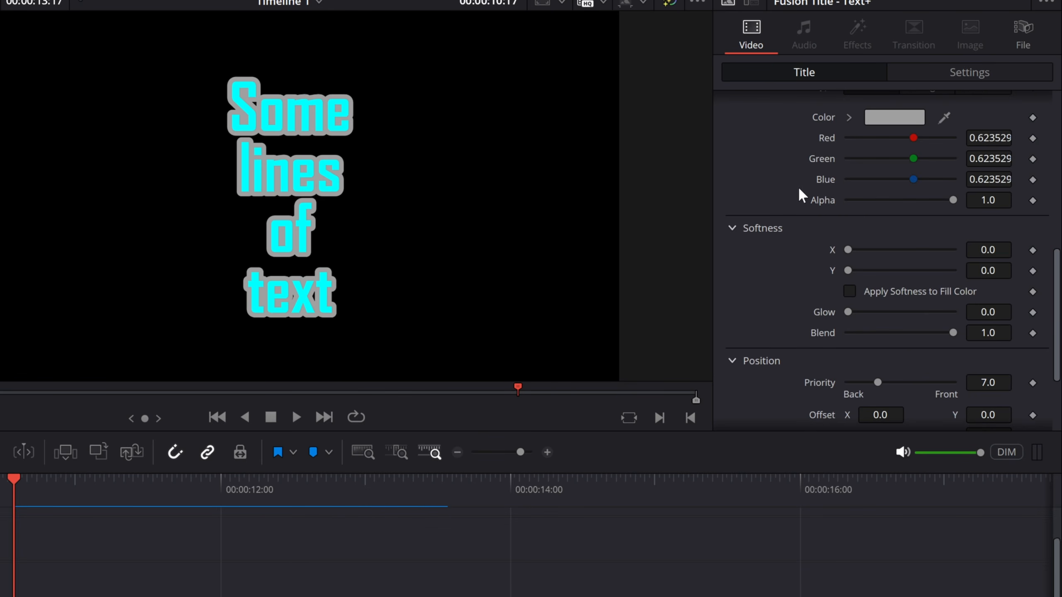
pyautogui.scroll(-3, 803, 209)
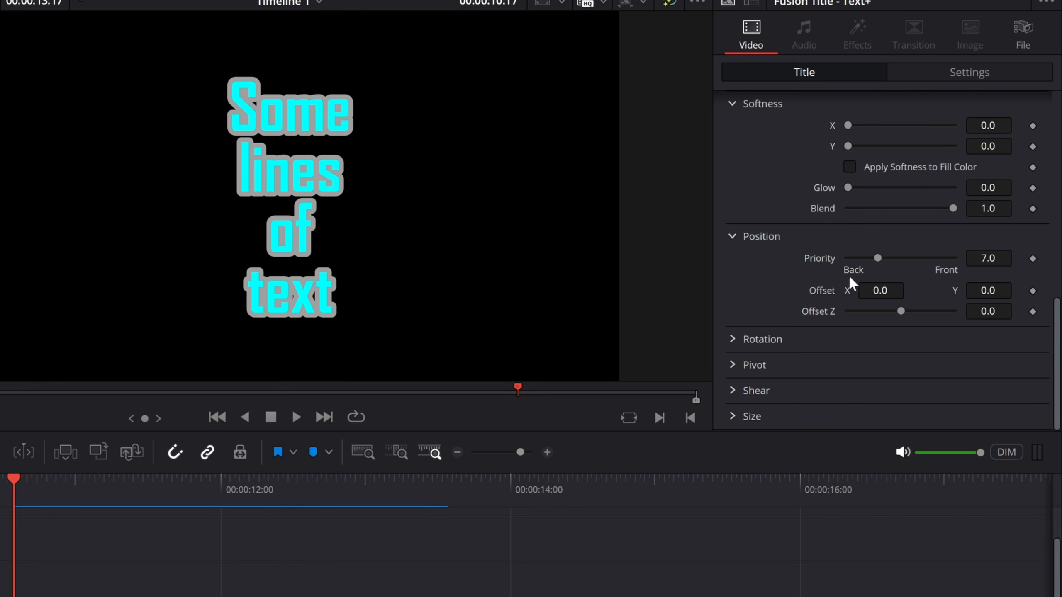
pyautogui.moveTo(882, 288); pyautogui.dragTo(917, 288)
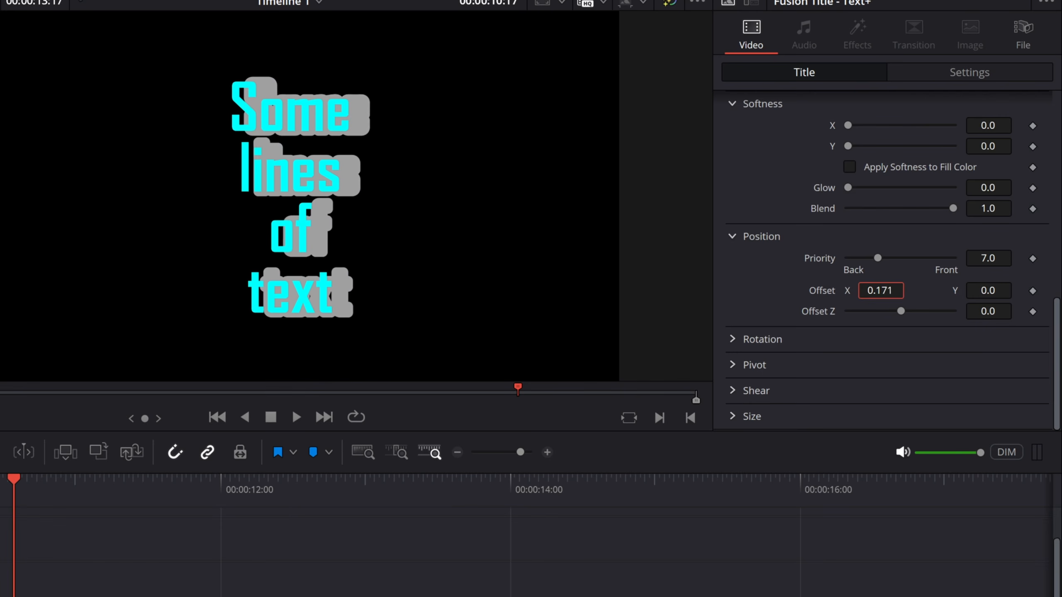
pyautogui.doubleClick(812, 292)
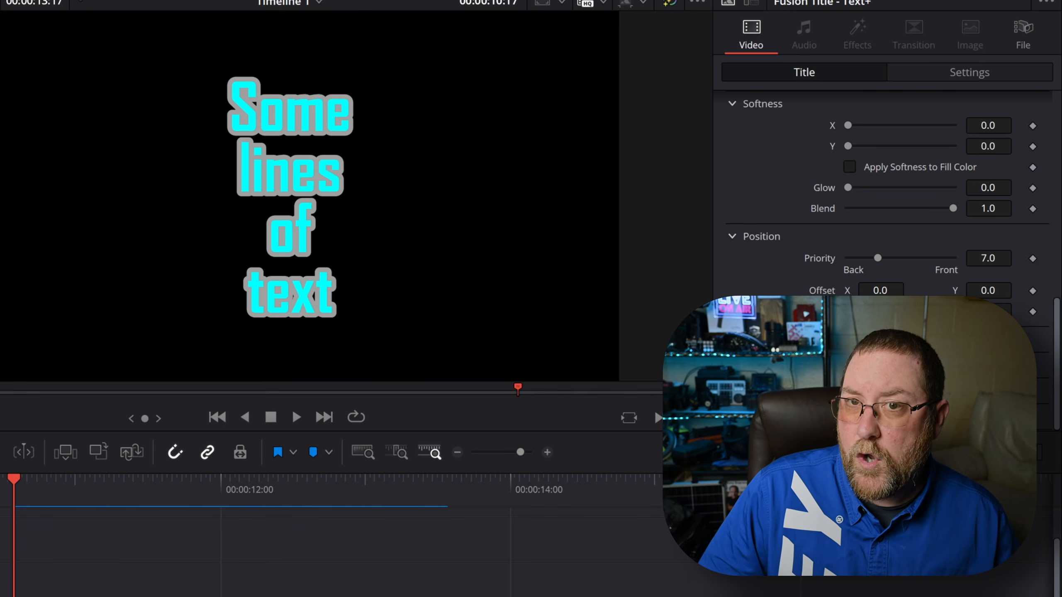
# - Try an X shear of -0.198 on the outline and reset it to default
pyautogui.click(730, 392)
pyautogui.moveTo(980, 364); pyautogui.dragTo(953, 364)
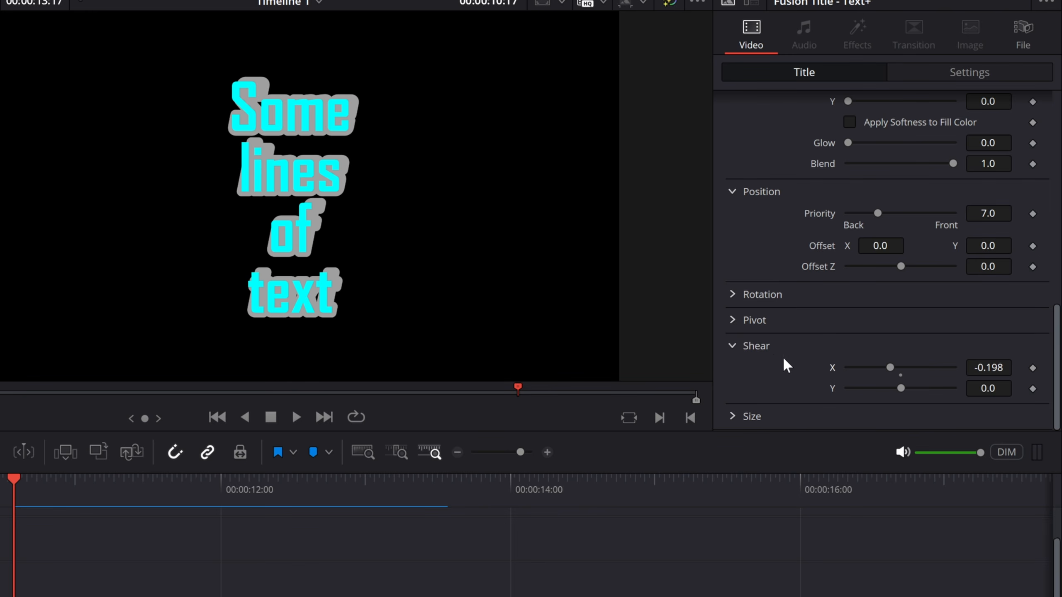
pyautogui.doubleClick(832, 367)
# - Enable shading element 3, Black Shadow, for the title
pyautogui.scroll(15, 859, 250)
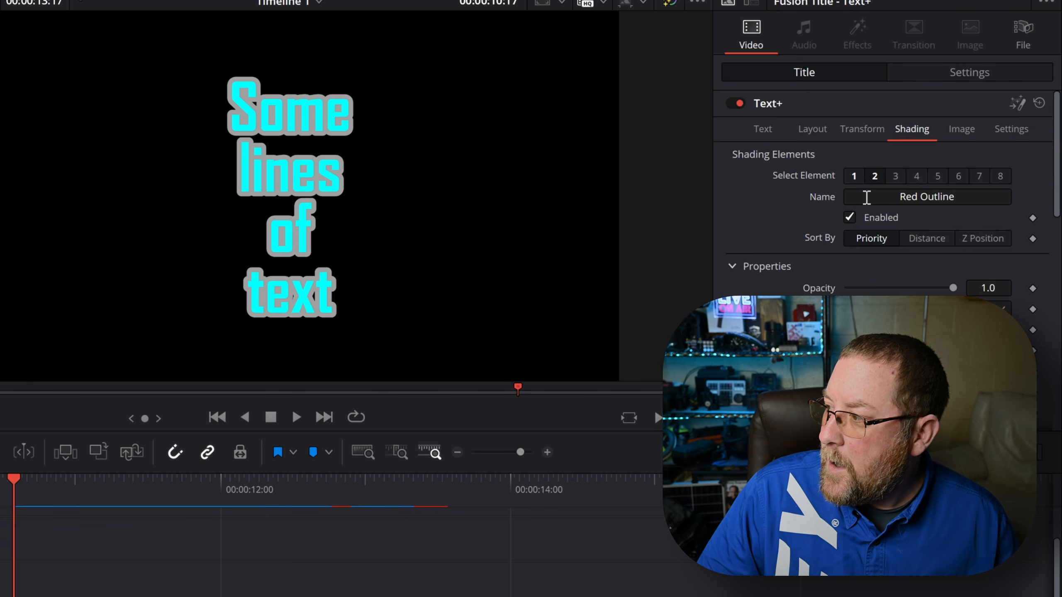
pyautogui.click(895, 176)
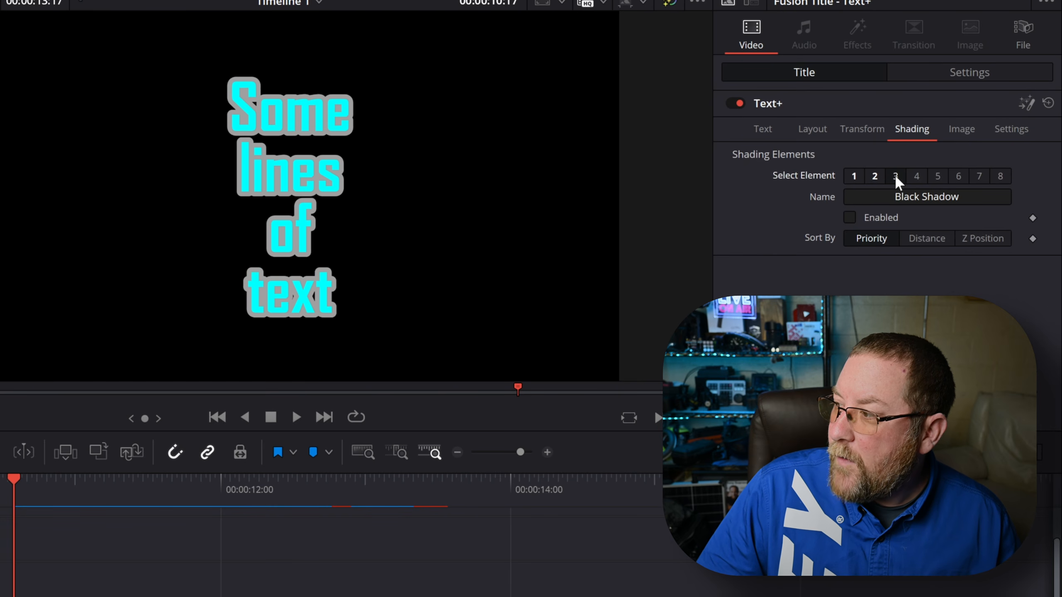
pyautogui.click(849, 215)
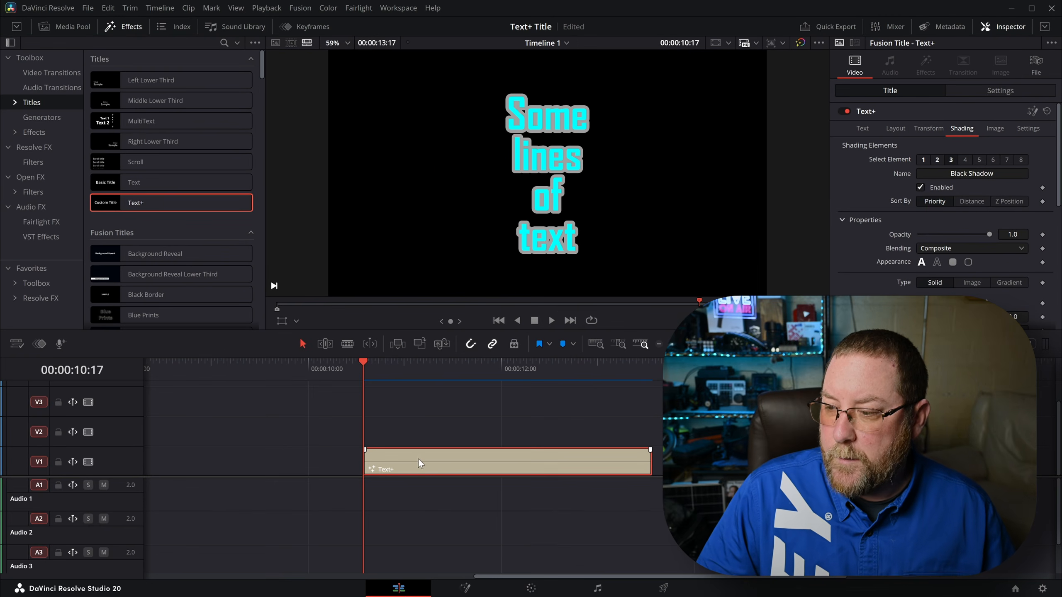
# - Move the Text+ clip up to track V2 and place a Solid Color generator beneath it on V1
pyautogui.click(421, 434)
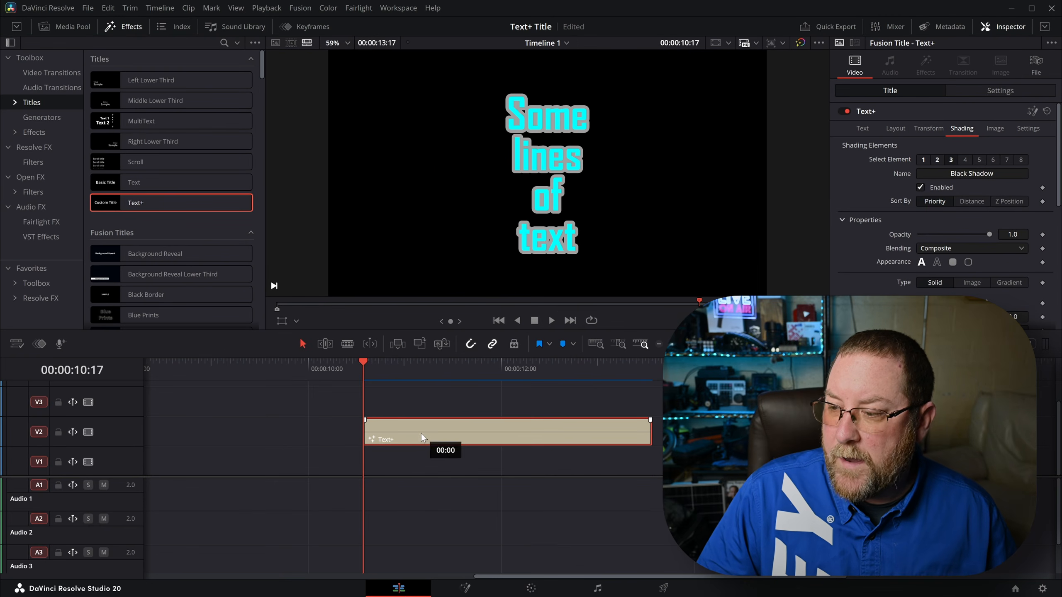
pyautogui.click(45, 115)
pyautogui.moveTo(138, 265); pyautogui.dragTo(362, 473)
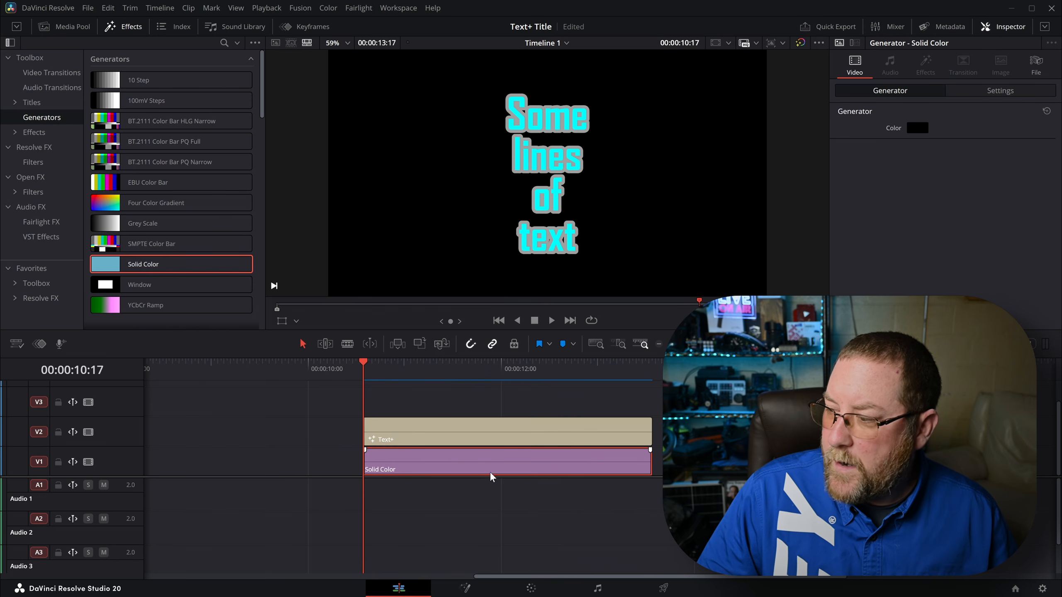
# - Set the Solid Color generator's color to bright green, #00ff00
pyautogui.click(922, 128)
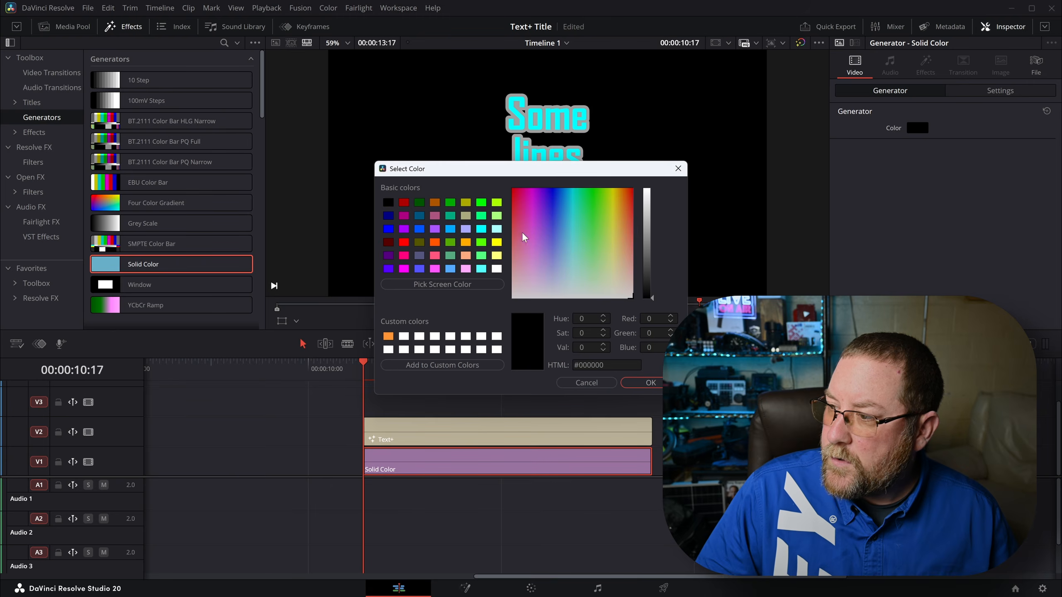
pyautogui.click(481, 203)
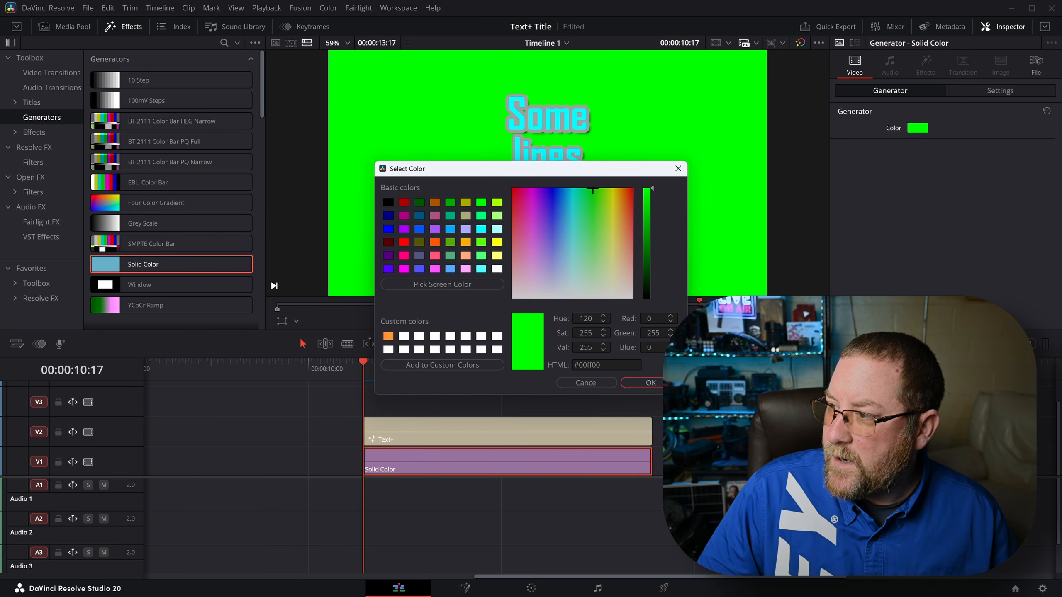
pyautogui.press('Return')
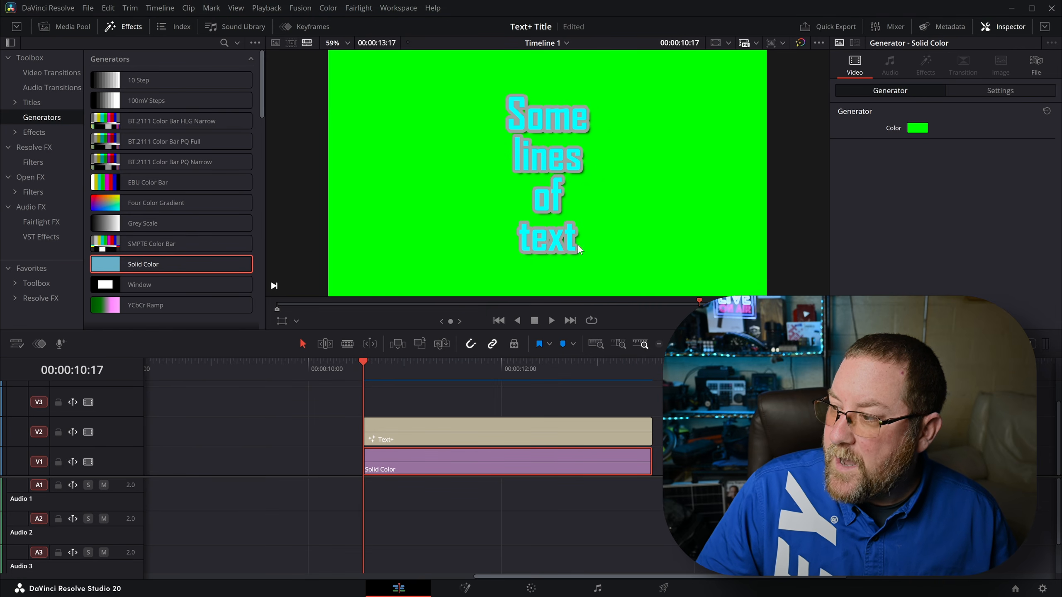
# - Change the Solid Color background to a muted light cyan, #87caca
pyautogui.click(430, 438)
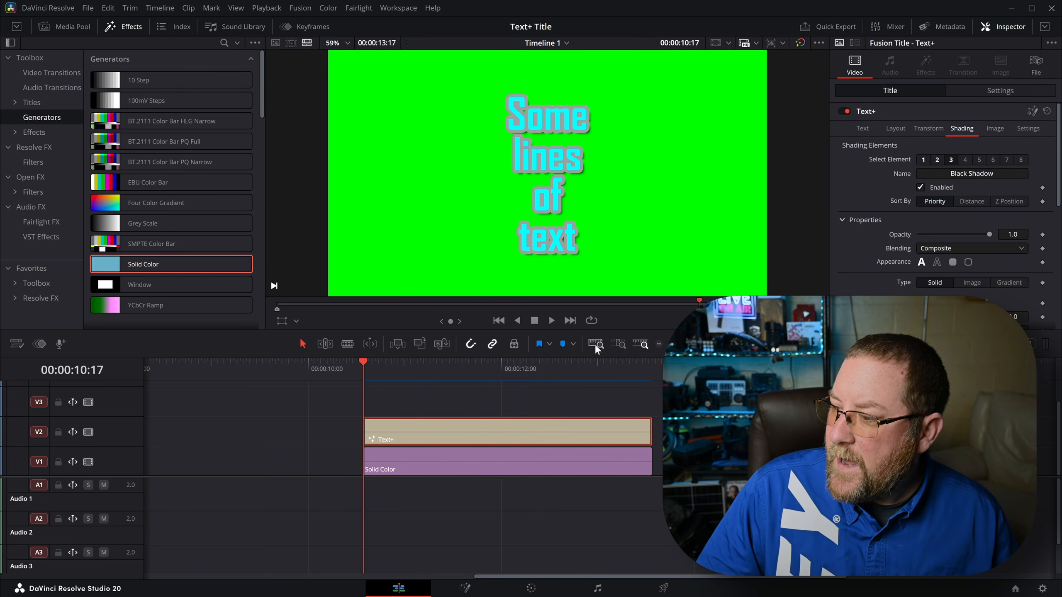
pyautogui.click(498, 466)
pyautogui.click(917, 128)
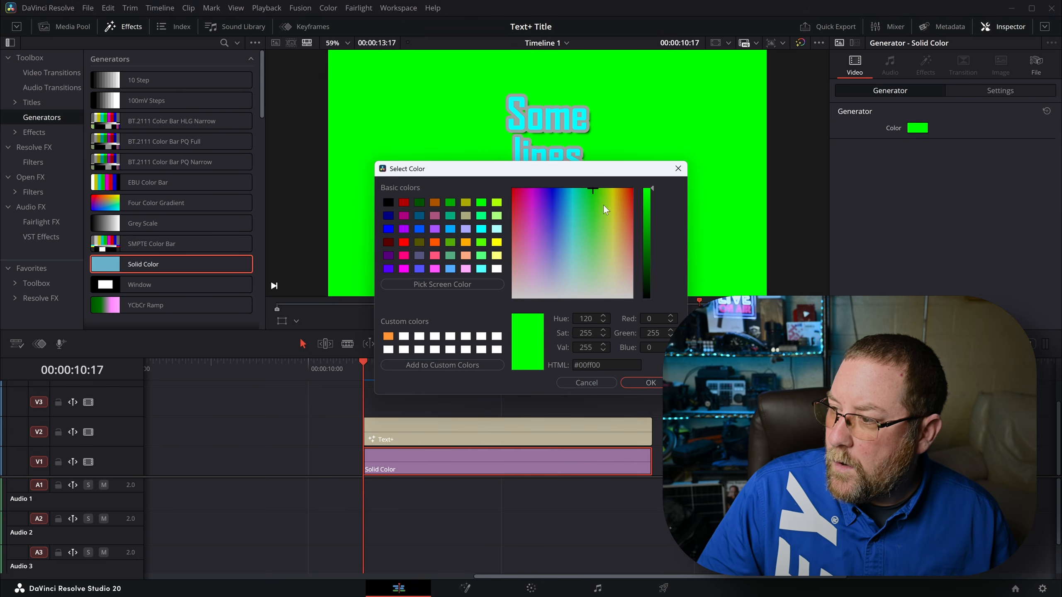
pyautogui.click(496, 230)
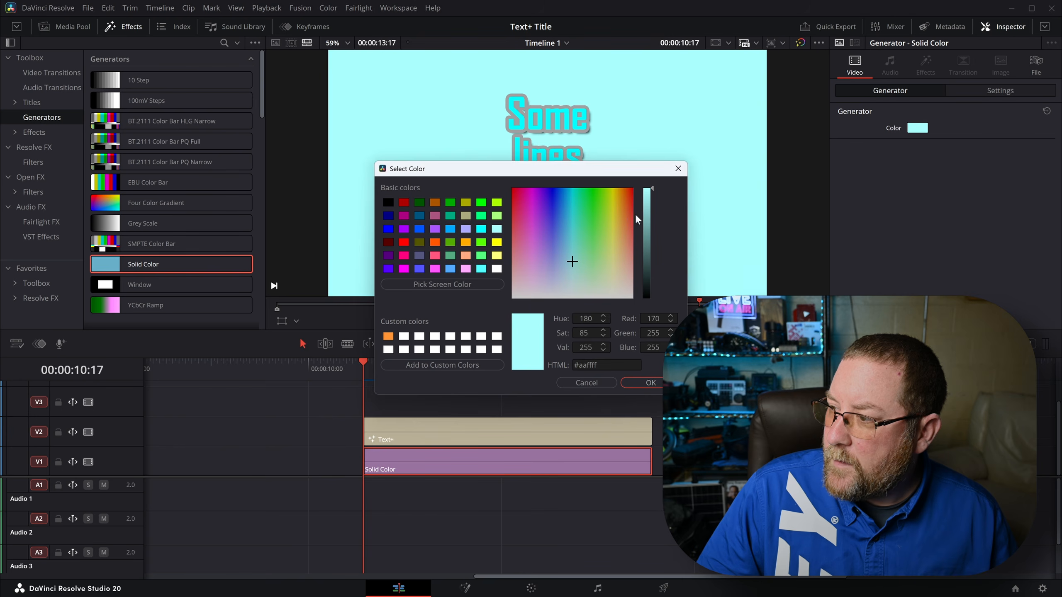
pyautogui.click(648, 211)
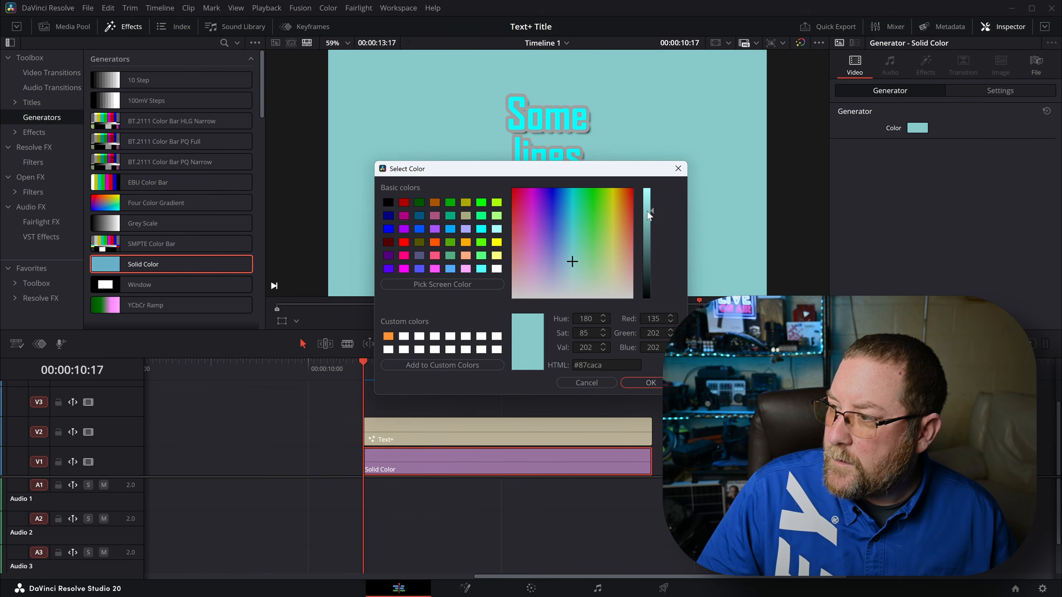
pyautogui.click(649, 382)
# - Set the Text+ title's Black Shadow softness to 20.0 in both X and Y
pyautogui.click(531, 433)
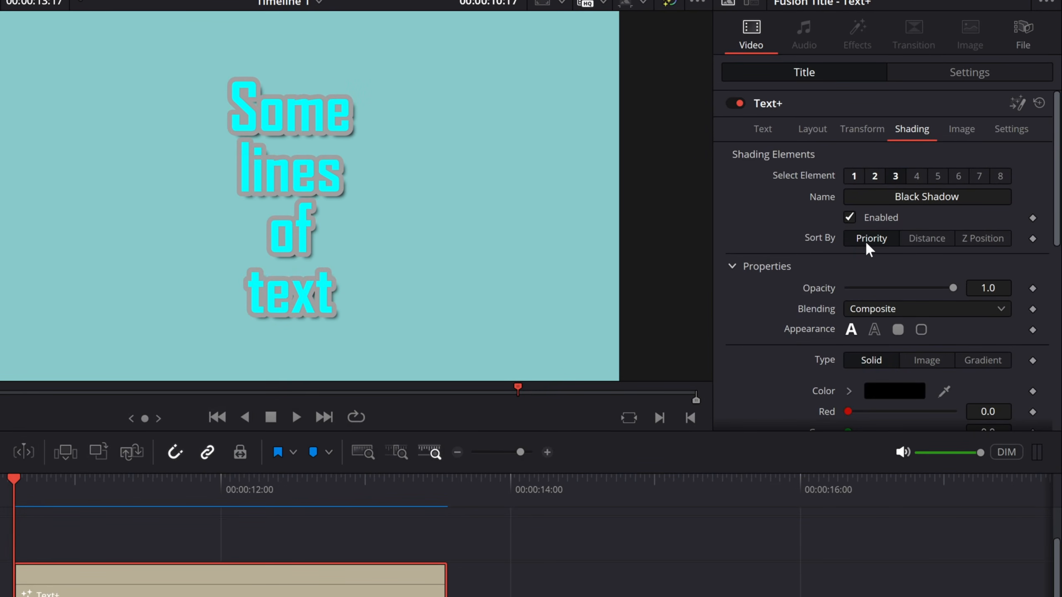
pyautogui.scroll(-7, 872, 311)
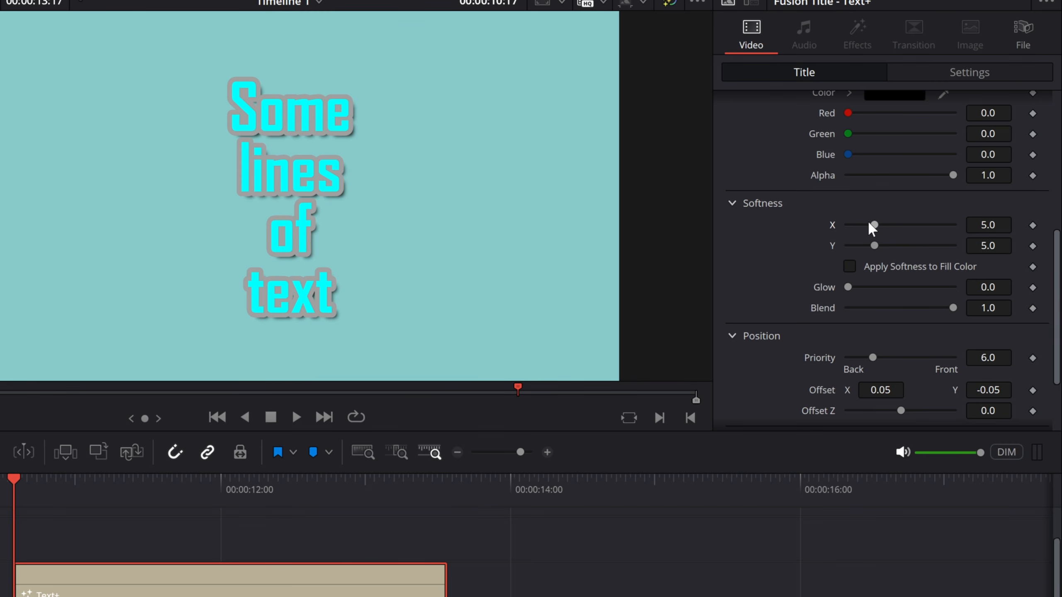
pyautogui.moveTo(873, 225); pyautogui.dragTo(952, 225)
pyautogui.moveTo(880, 245); pyautogui.dragTo(952, 255)
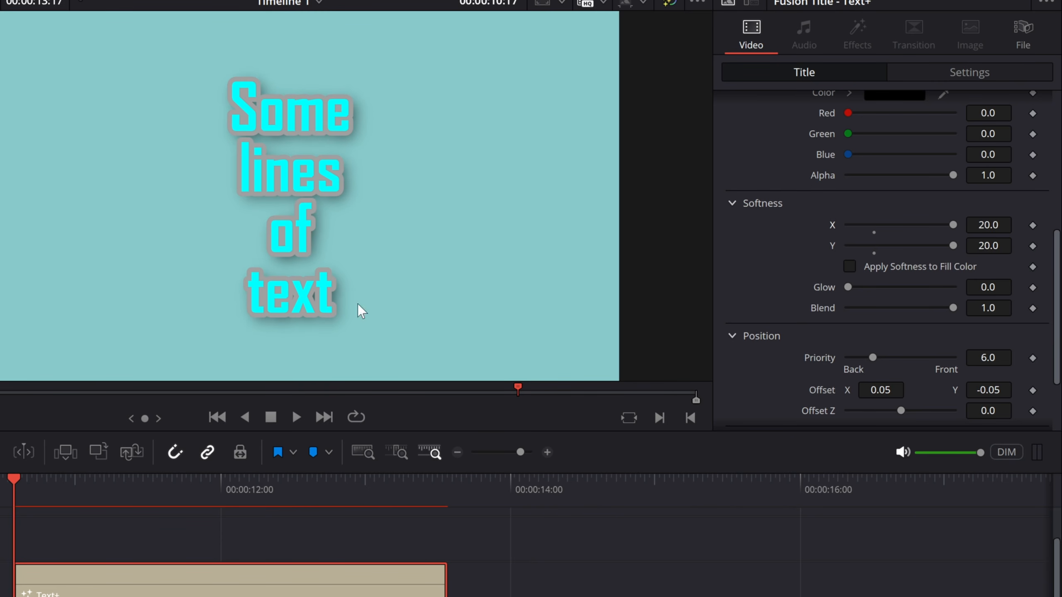
# - Set the Black Shadow's glow to 0.685 and its blend to 0.669
pyautogui.moveTo(848, 287); pyautogui.dragTo(931, 320)
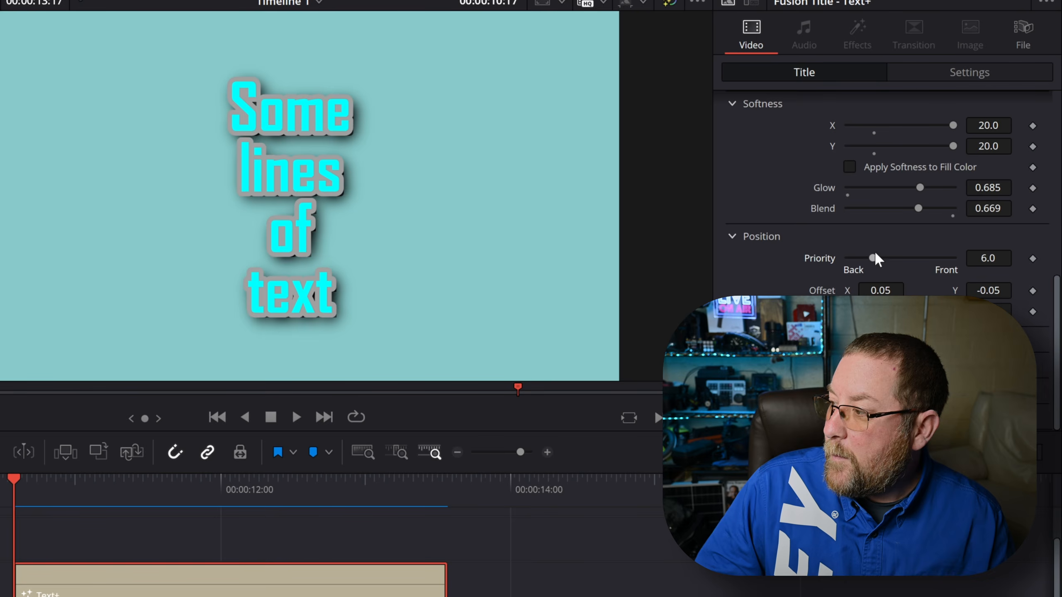
# - Try the Black Shadow's priority at 7.09, 8.86 and 0.0, and reset it to the default 6.0
pyautogui.moveTo(872, 257); pyautogui.dragTo(877, 259)
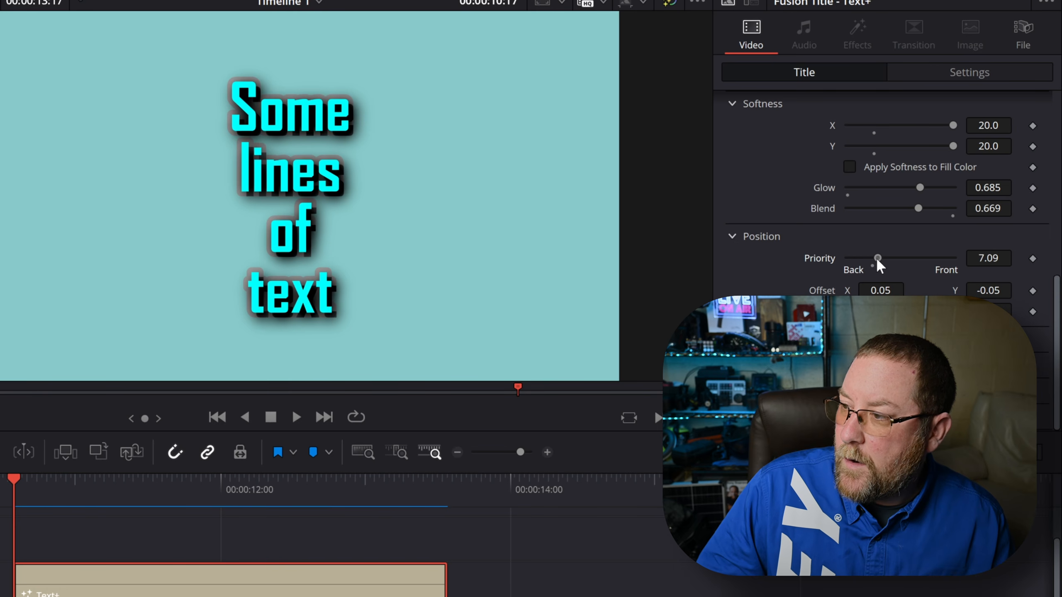
pyautogui.moveTo(877, 258); pyautogui.dragTo(885, 258)
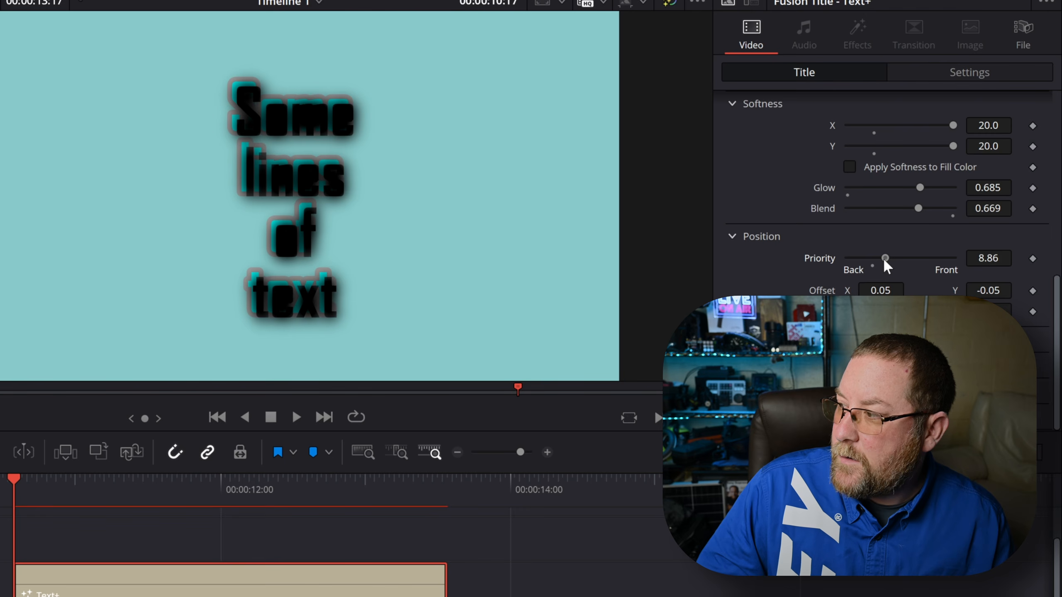
pyautogui.moveTo(883, 257)
pyautogui.mouseDown()
pyautogui.moveTo(938, 258)
pyautogui.moveTo(870, 258)
pyautogui.mouseUp()
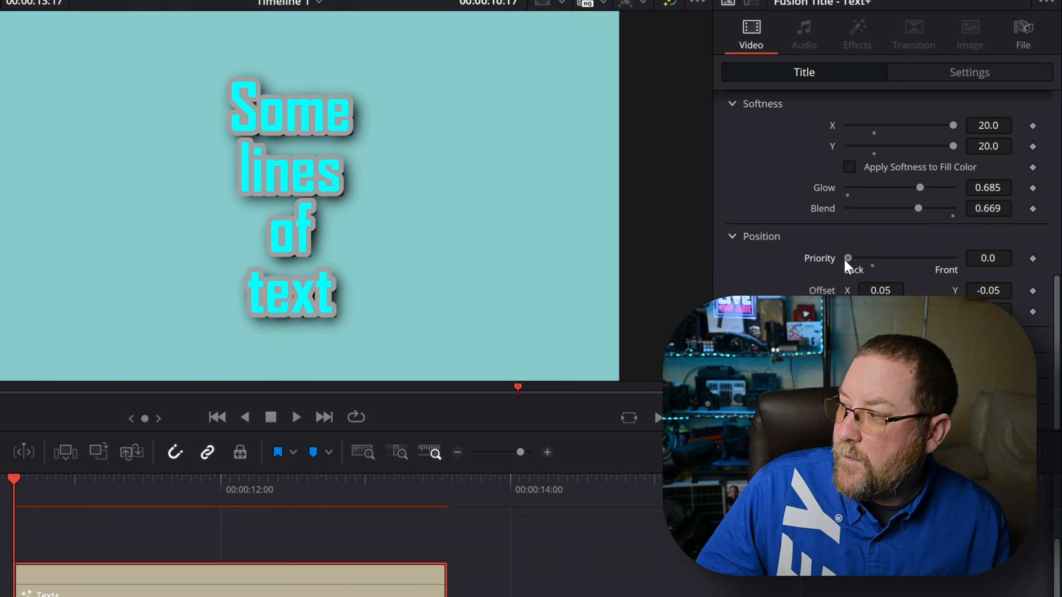
pyautogui.doubleClick(825, 259)
pyautogui.moveTo(873, 258); pyautogui.dragTo(913, 258)
pyautogui.click(870, 266)
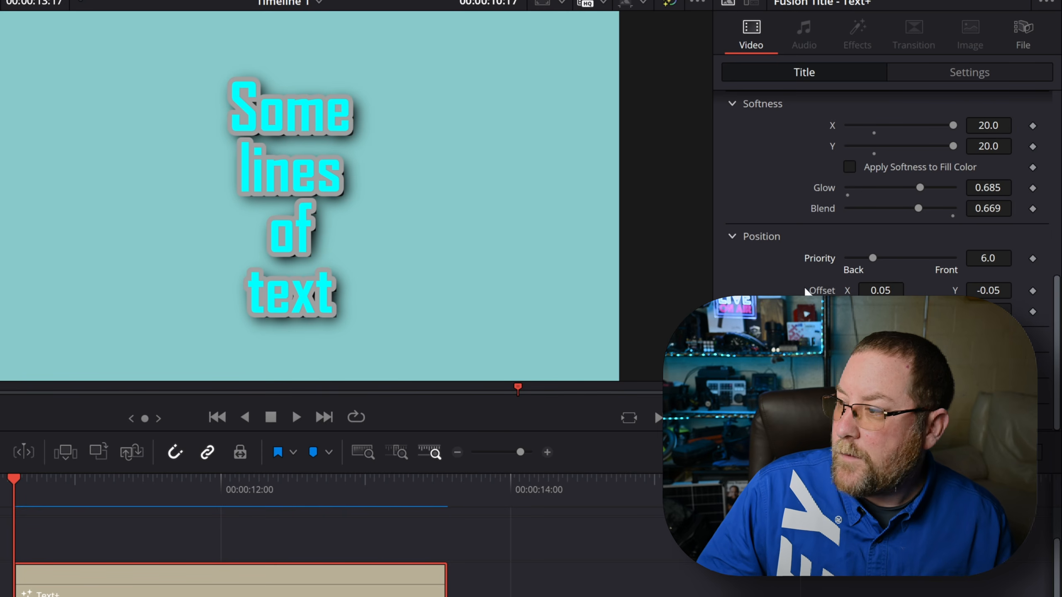
# - Enable shading element 4, Blue Border, on the Text+ title
pyautogui.scroll(10, 916, 180)
pyautogui.click(916, 176)
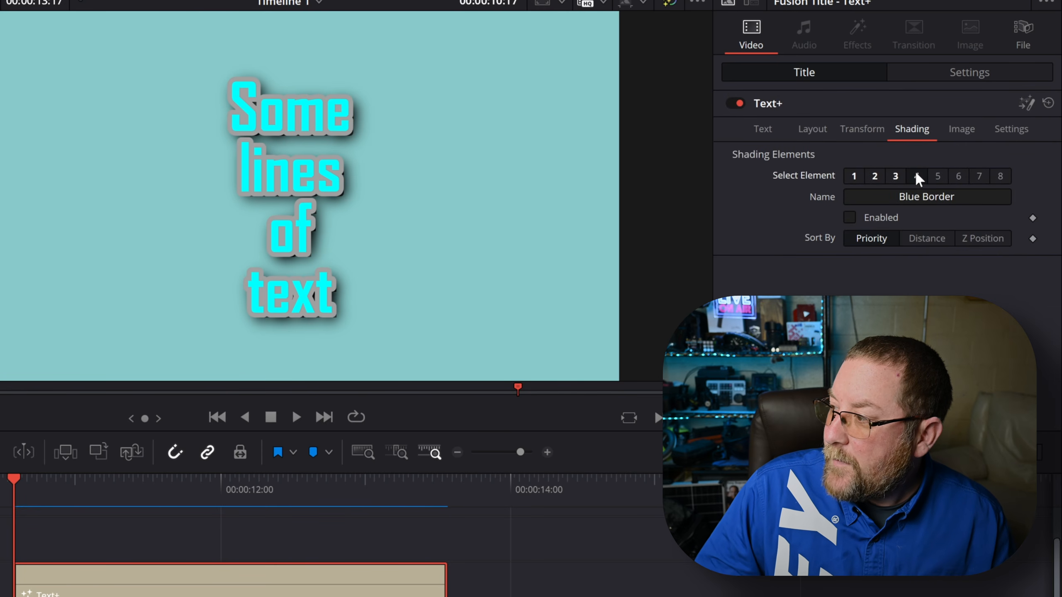
pyautogui.click(851, 217)
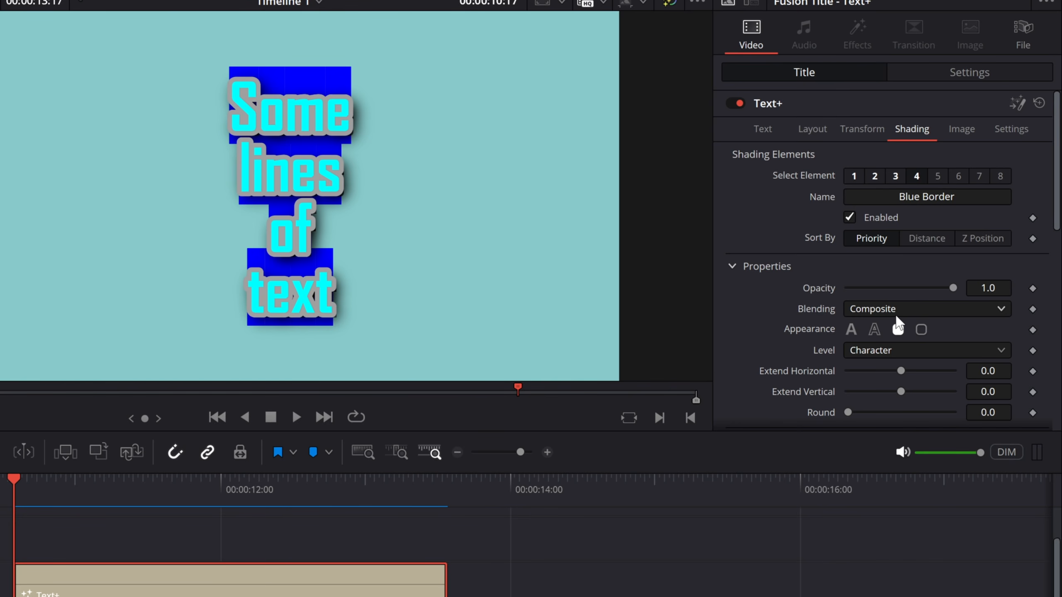
# - Try the Blue Border's level as Word, and switch it to Line
pyautogui.scroll(-2, 844, 274)
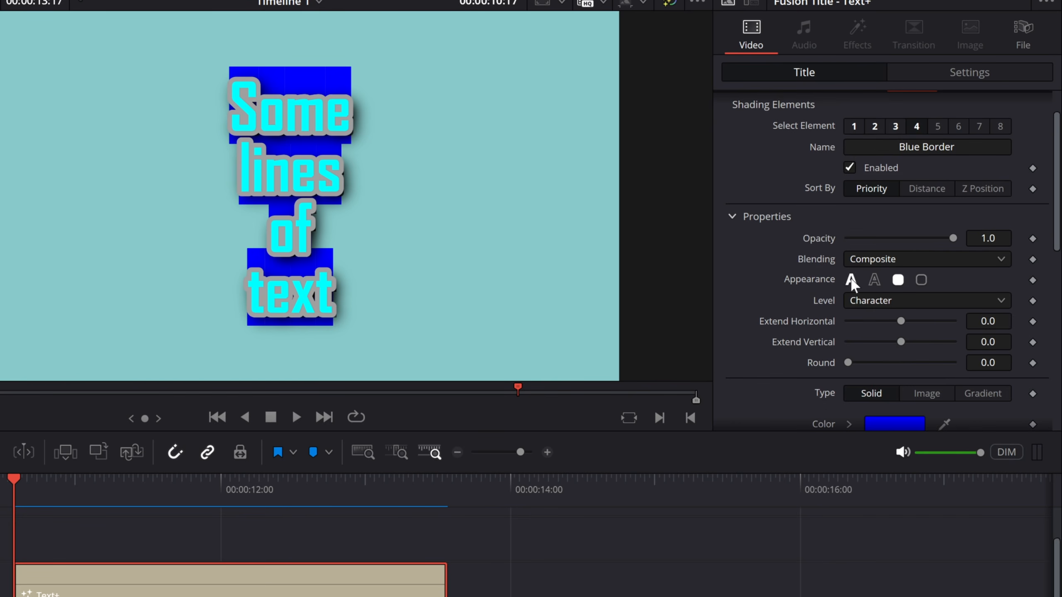
pyautogui.click(876, 302)
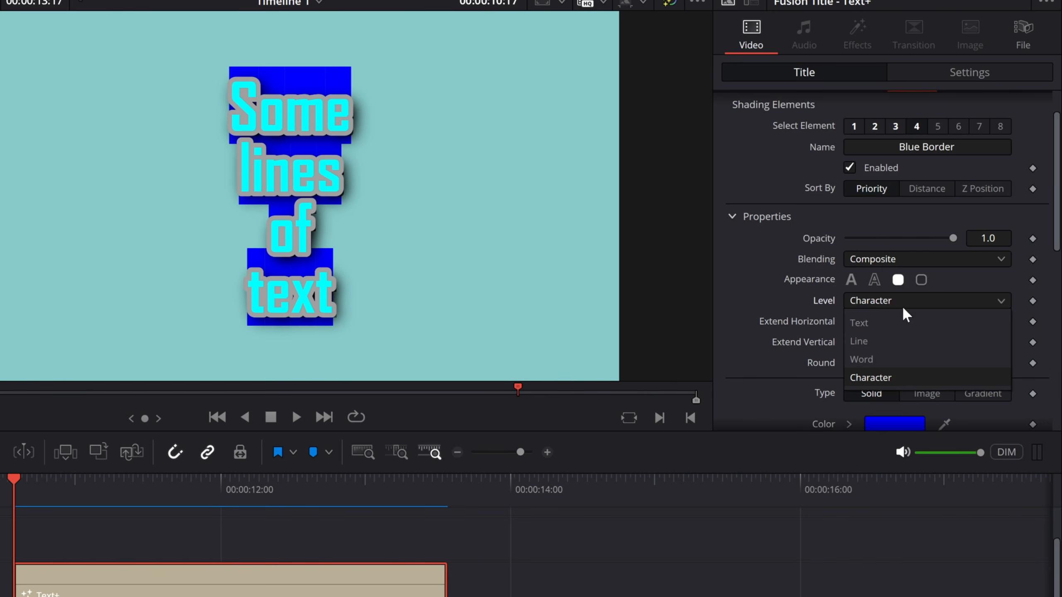
pyautogui.click(902, 358)
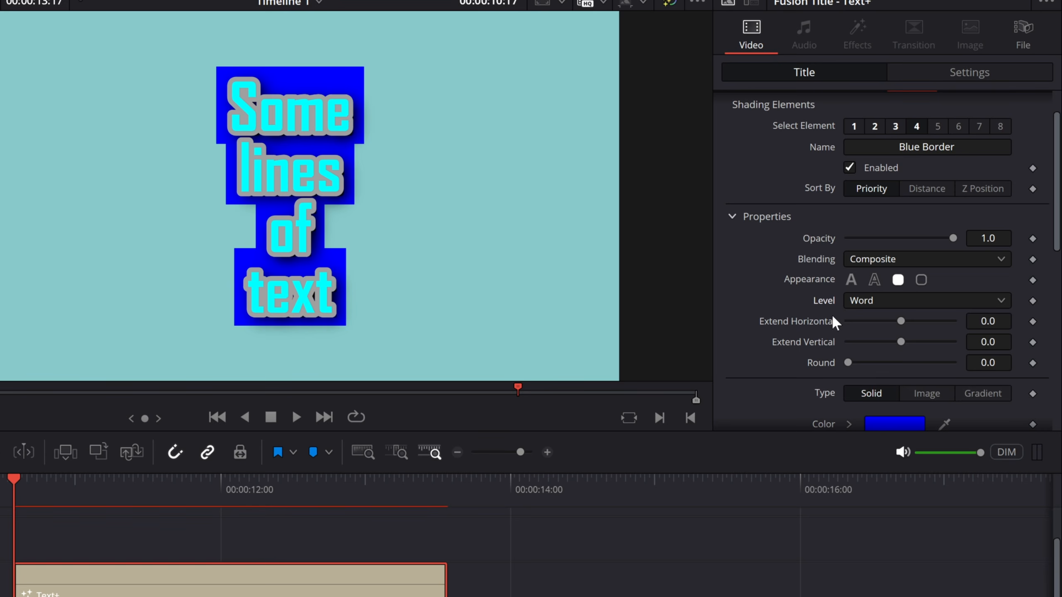
pyautogui.click(876, 303)
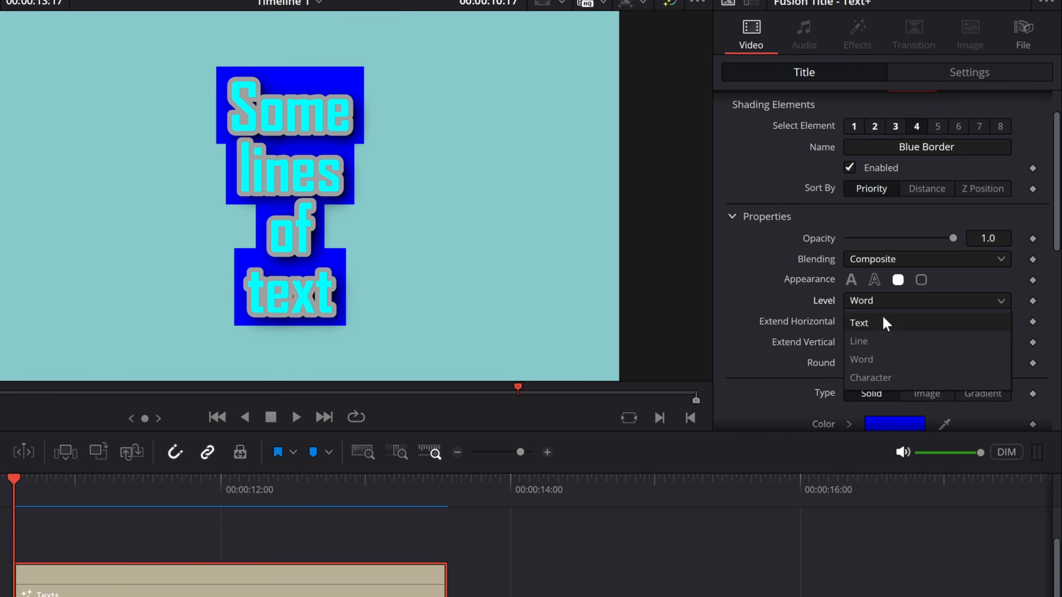
pyautogui.click(878, 339)
# - Add "more" after "of" on the title's third line, with several extra spaces between the two words
pyautogui.scroll(2, 897, 211)
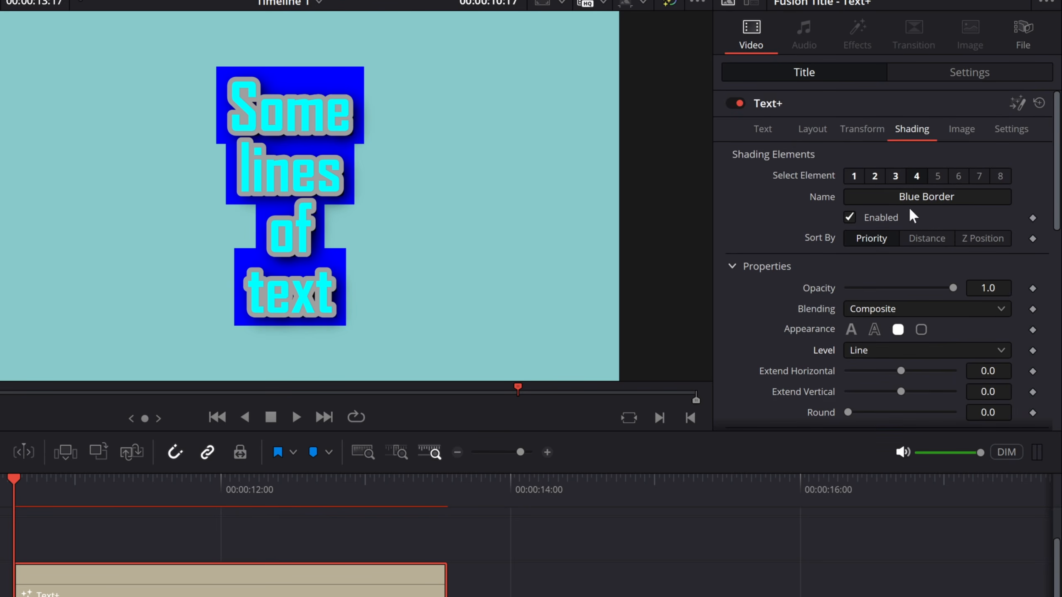
pyautogui.click(786, 128)
pyautogui.click(804, 205)
pyautogui.write('more')
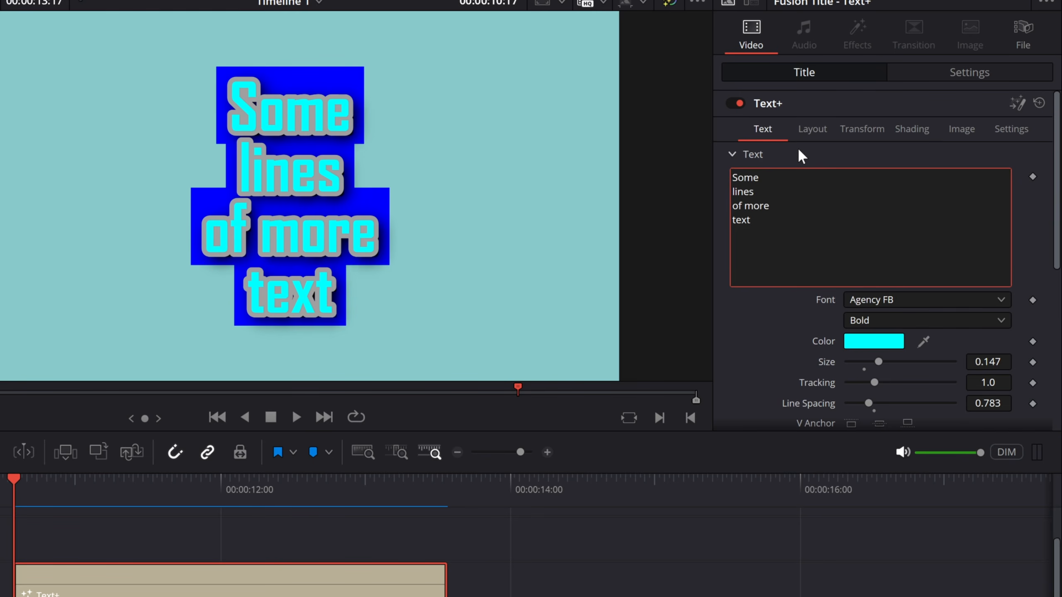
pyautogui.click(743, 205)
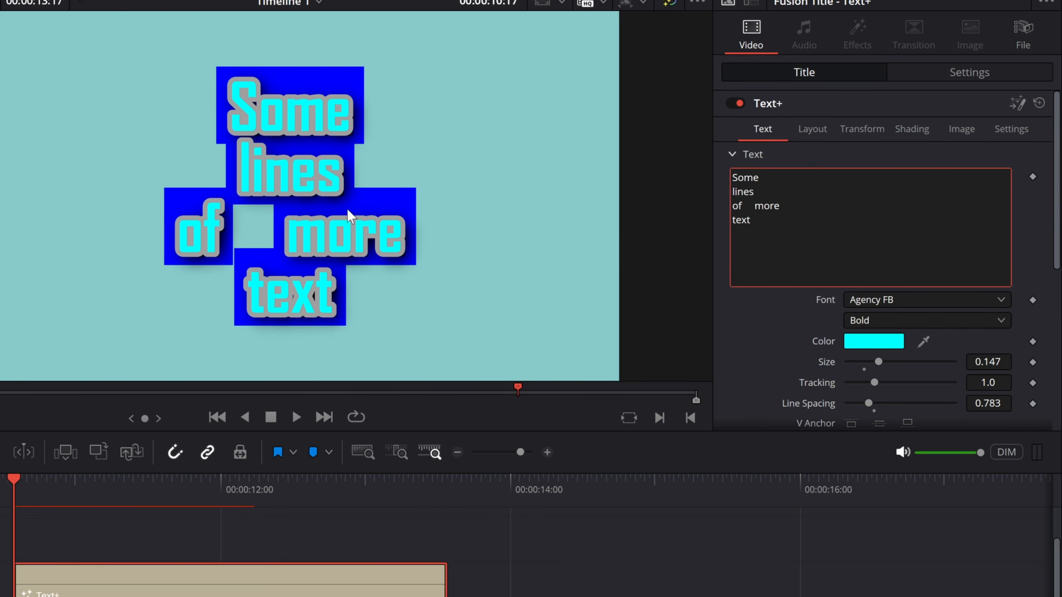
# - Compare the Blue Border's Line level with Text, leaving the level set to Text
pyautogui.click(912, 131)
pyautogui.scroll(-3, 896, 317)
pyautogui.scroll(-3, 900, 284)
pyautogui.scroll(3, 899, 286)
pyautogui.click(885, 200)
pyautogui.click(880, 237)
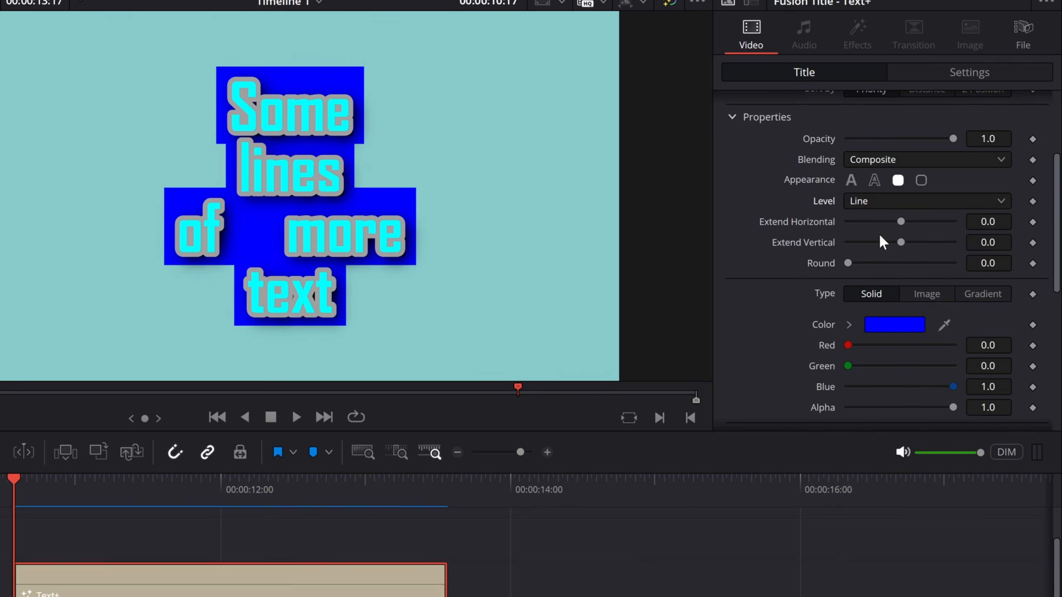
pyautogui.click(893, 204)
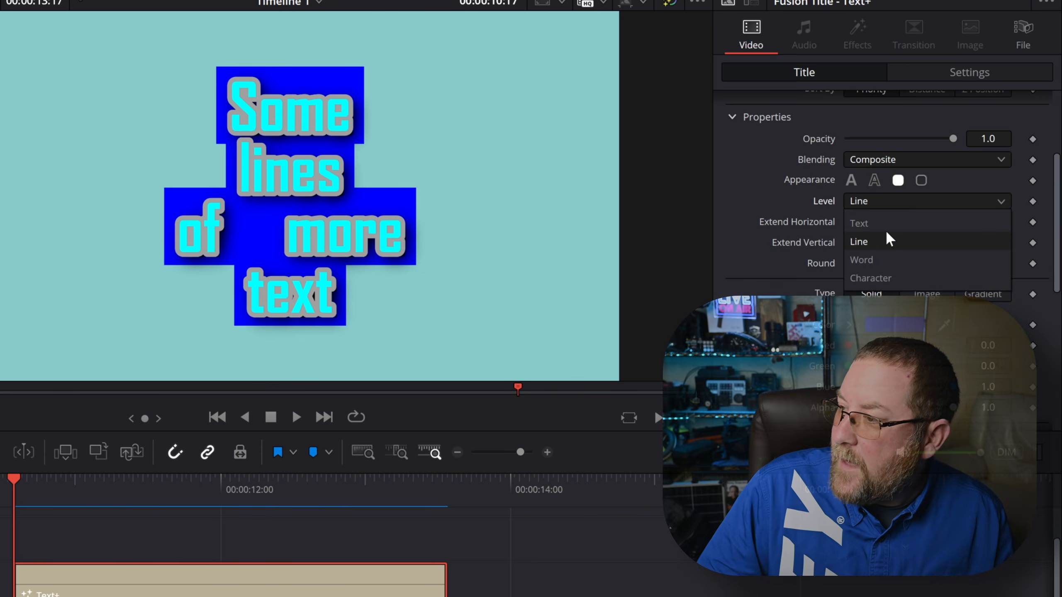
pyautogui.click(878, 219)
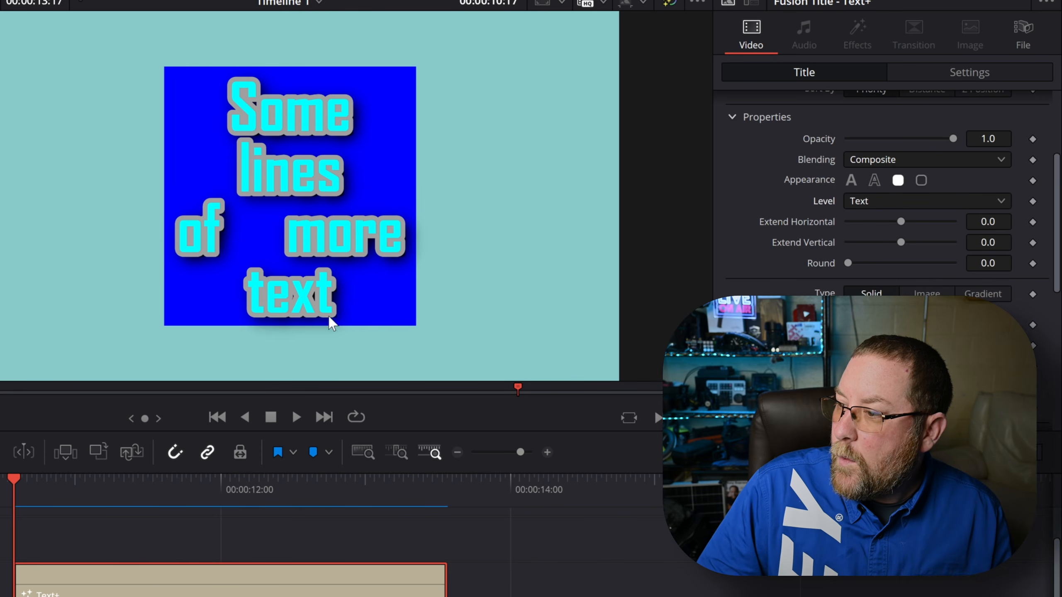
# - Change the Blue Border element's color to black, #000000, with an alpha of 0.543
pyautogui.scroll(-3, 838, 205)
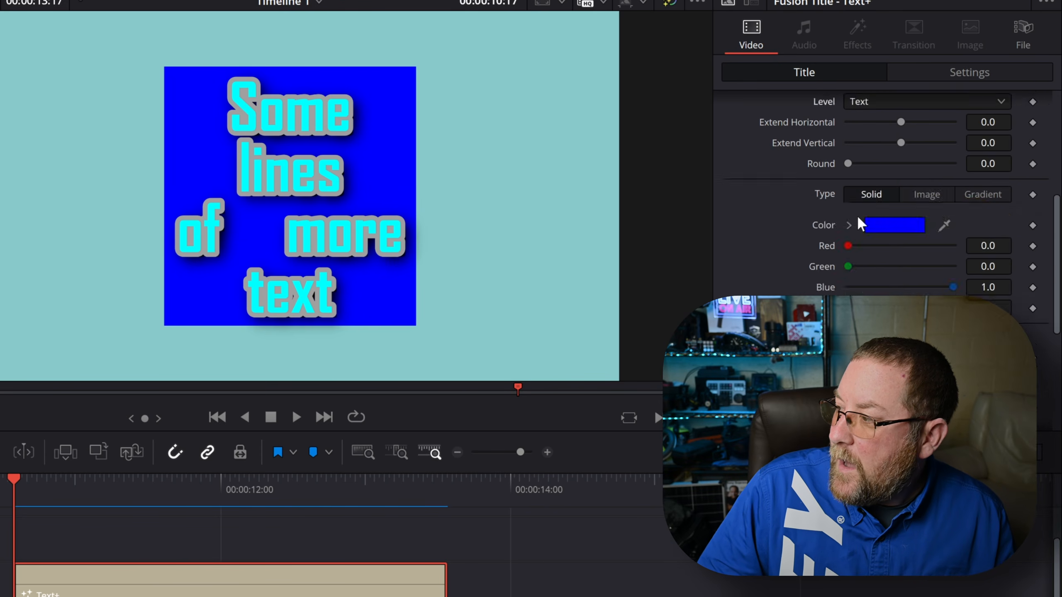
pyautogui.click(893, 224)
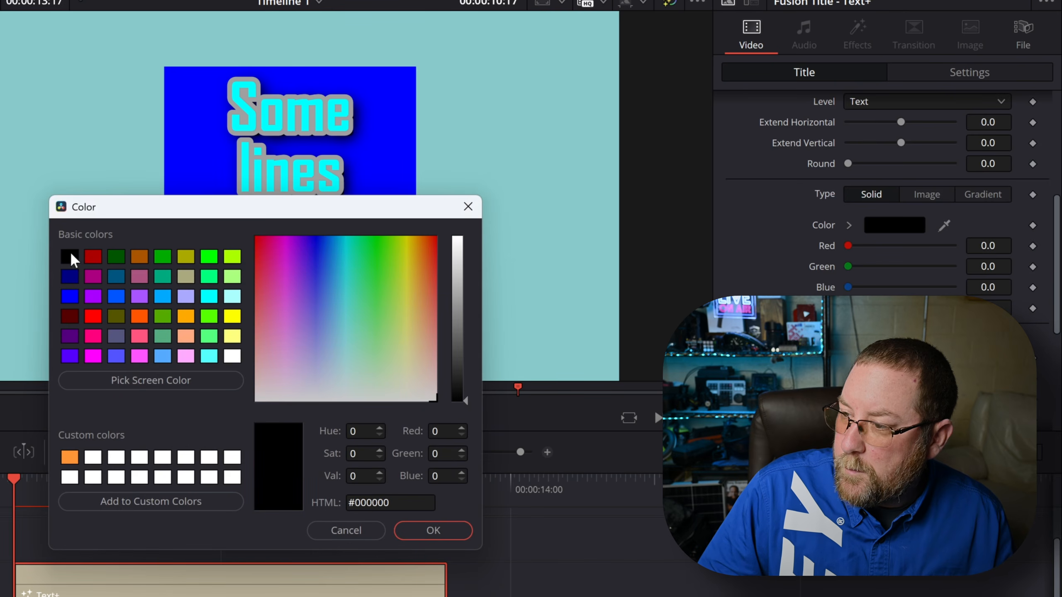
pyautogui.click(70, 255)
pyautogui.click(433, 531)
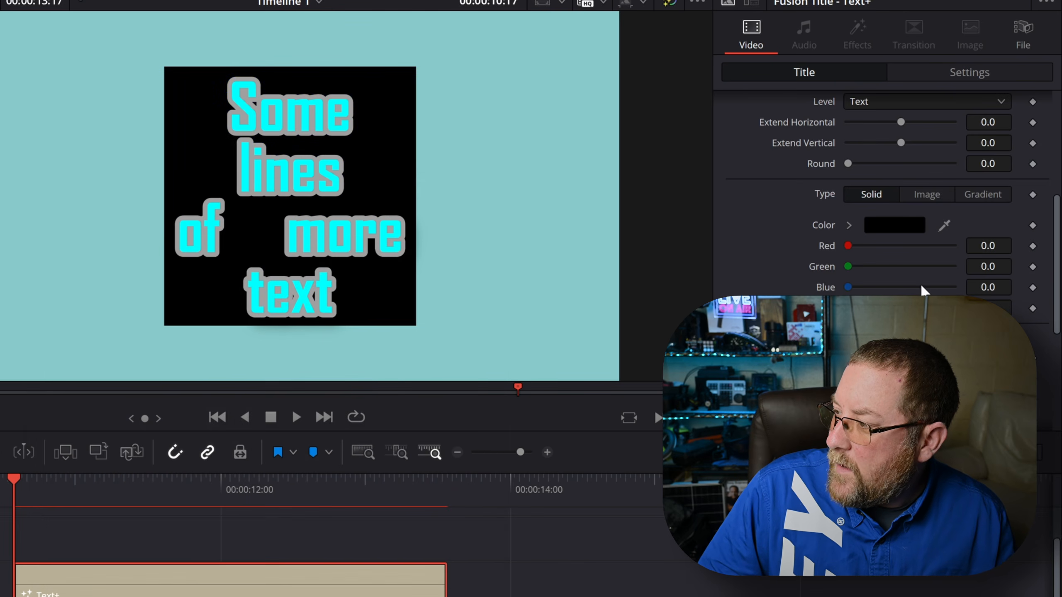
pyautogui.scroll(-3, 919, 282)
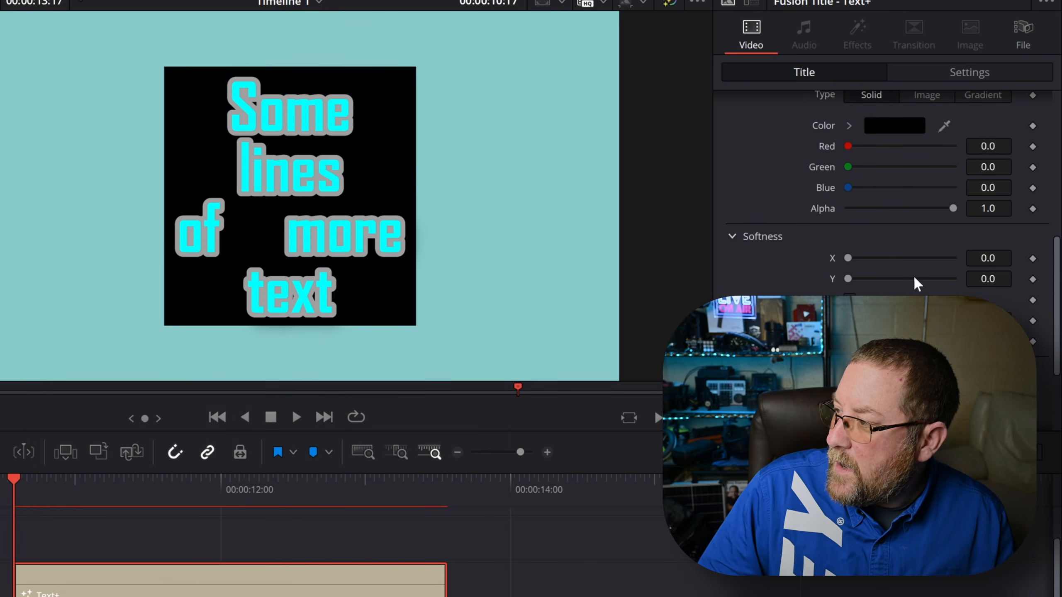
pyautogui.moveTo(952, 208); pyautogui.dragTo(902, 220)
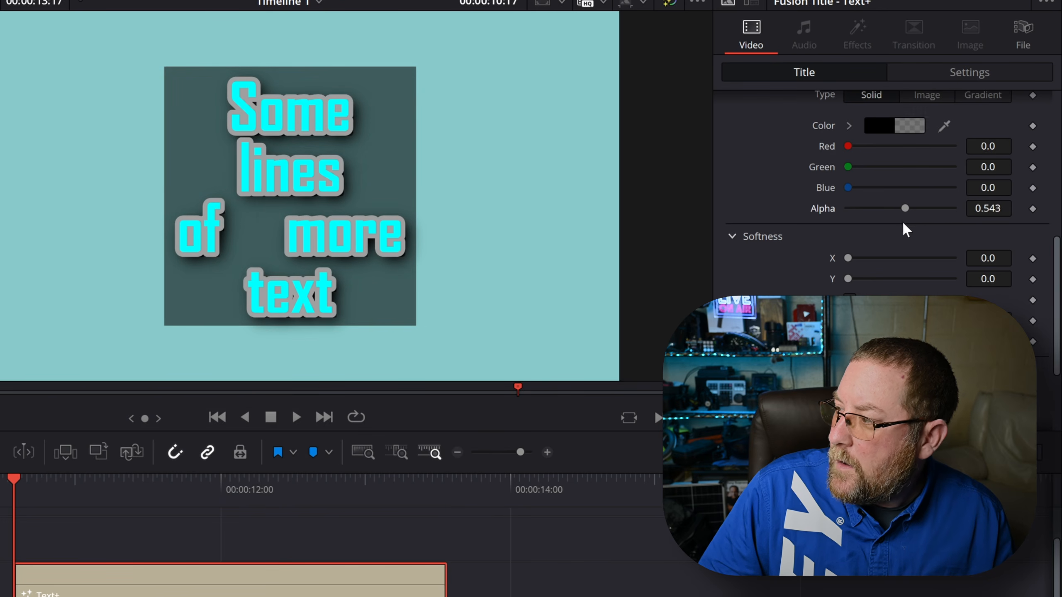
# - Set the border element's round to 0.346, its horizontal extend to 0.094 and its vertical extend to 0.096
pyautogui.scroll(-5, 902, 221)
pyautogui.moveTo(852, 281); pyautogui.dragTo(879, 289)
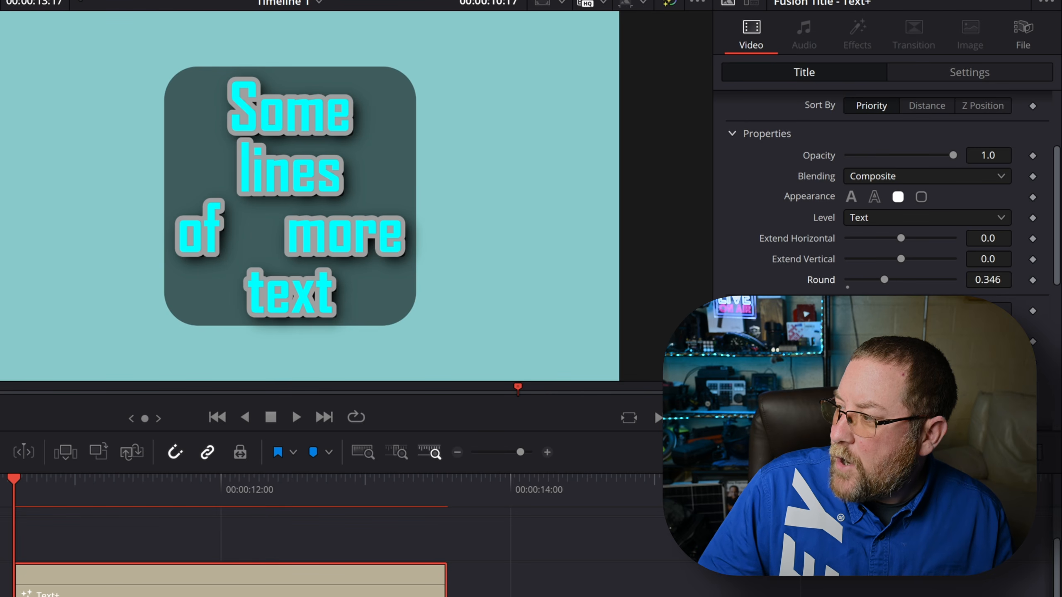
pyautogui.moveTo(979, 238); pyautogui.dragTo(987, 259)
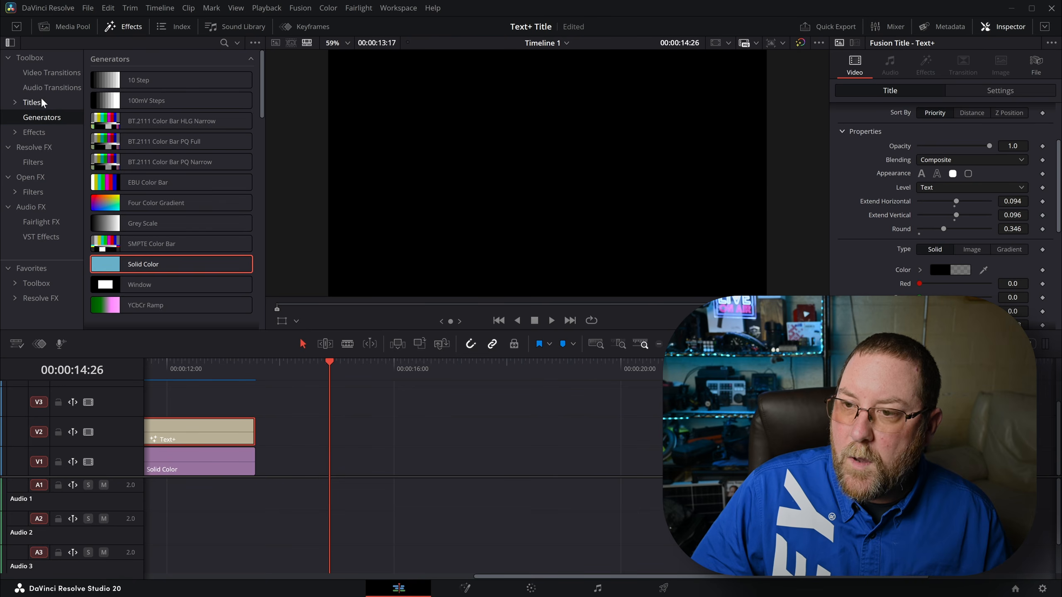
# - Add a new Text+ title on V2 at the playhead and place a copy of the Solid Color clip beneath it on V1
pyautogui.click(40, 100)
pyautogui.moveTo(138, 207); pyautogui.dragTo(366, 426)
pyautogui.moveTo(234, 461); pyautogui.dragTo(474, 457)
pyautogui.click(388, 431)
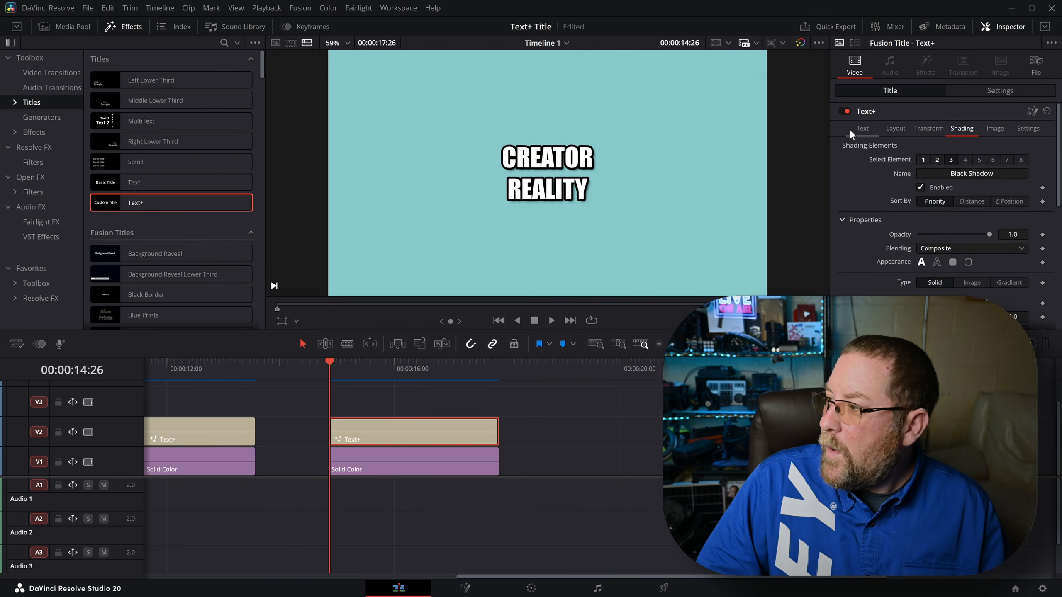
# - Add SUBSCRIBE to the new title as a third line below CREATOR and REALITY
pyautogui.click(863, 128)
pyautogui.press('Return')
pyautogui.write('SUBSCRIBE')
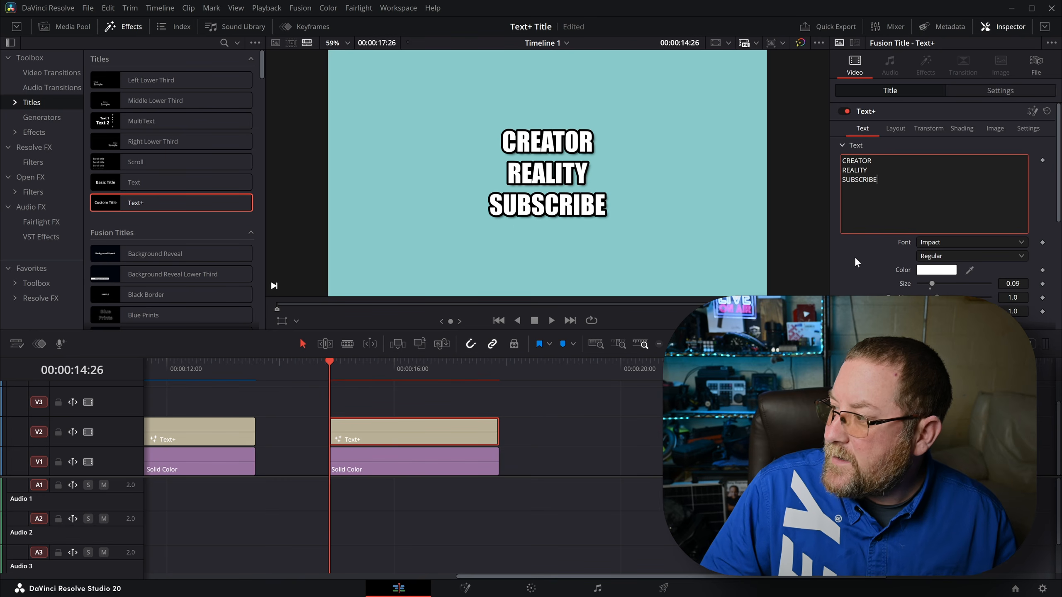
pyautogui.scroll(-3, 894, 235)
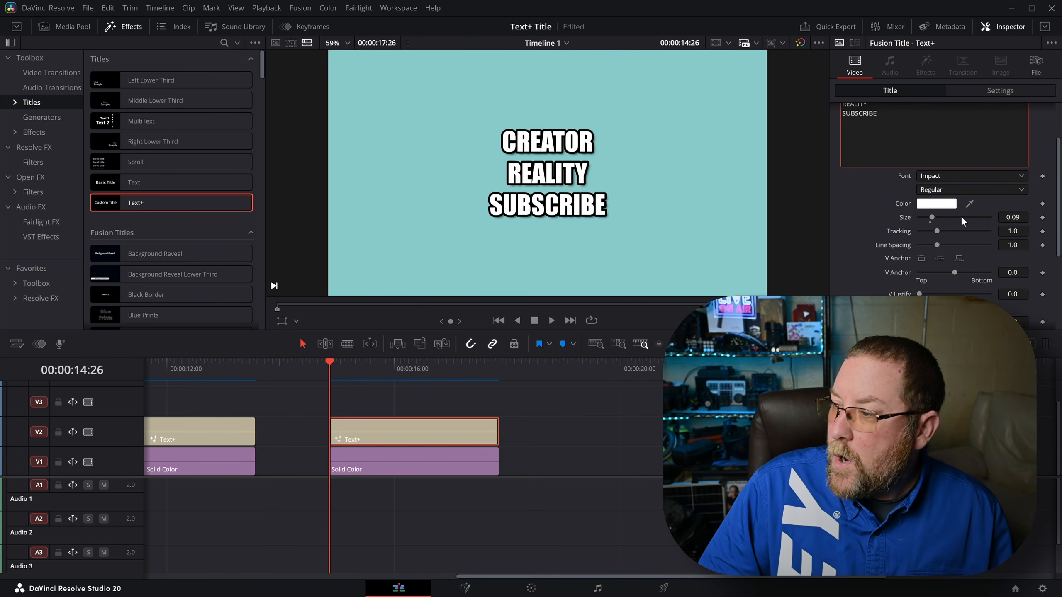
pyautogui.scroll(3, 898, 262)
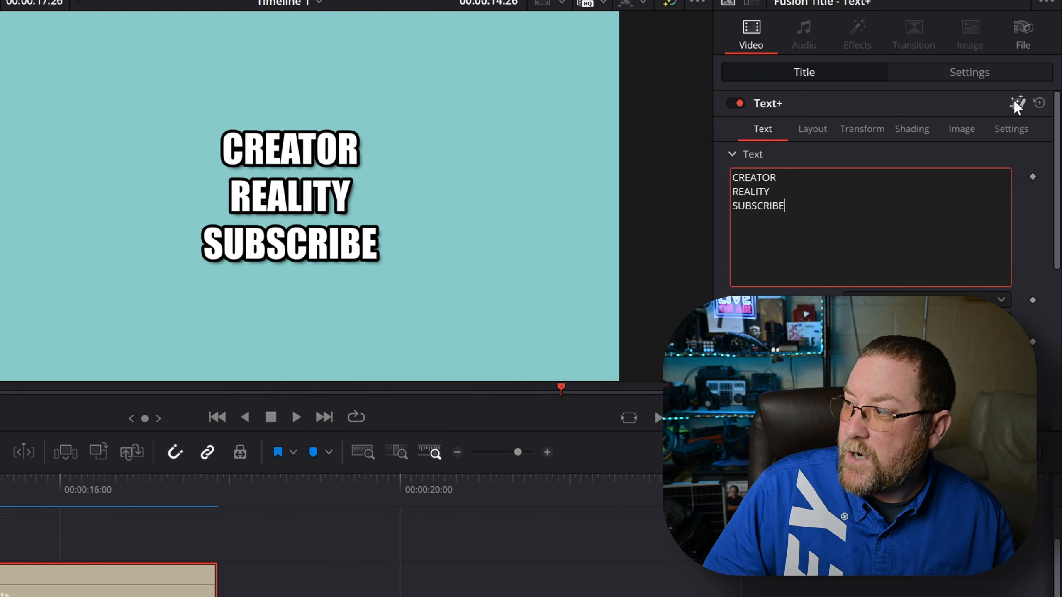
# - Open the title in Fusion, apply Character Level Styling to its text, and show the modifier's controls
pyautogui.click(1014, 102)
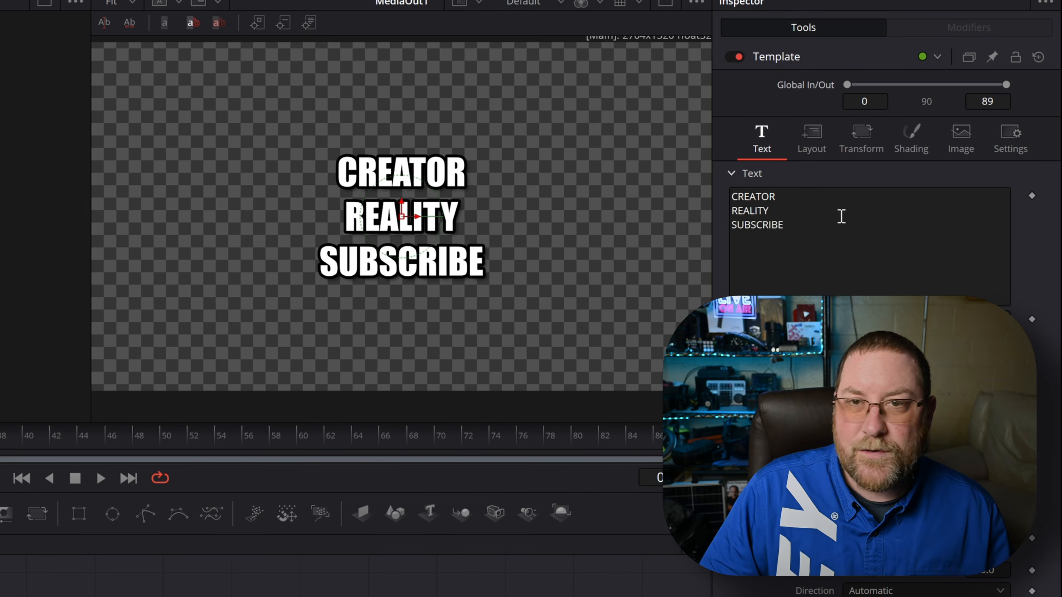
pyautogui.rightClick(842, 216)
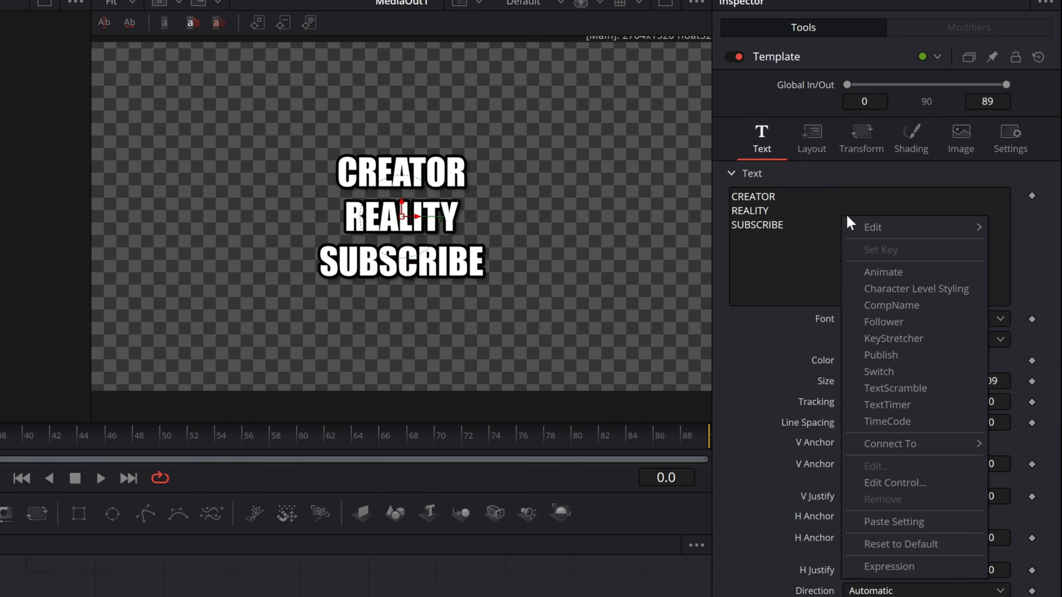
pyautogui.click(883, 288)
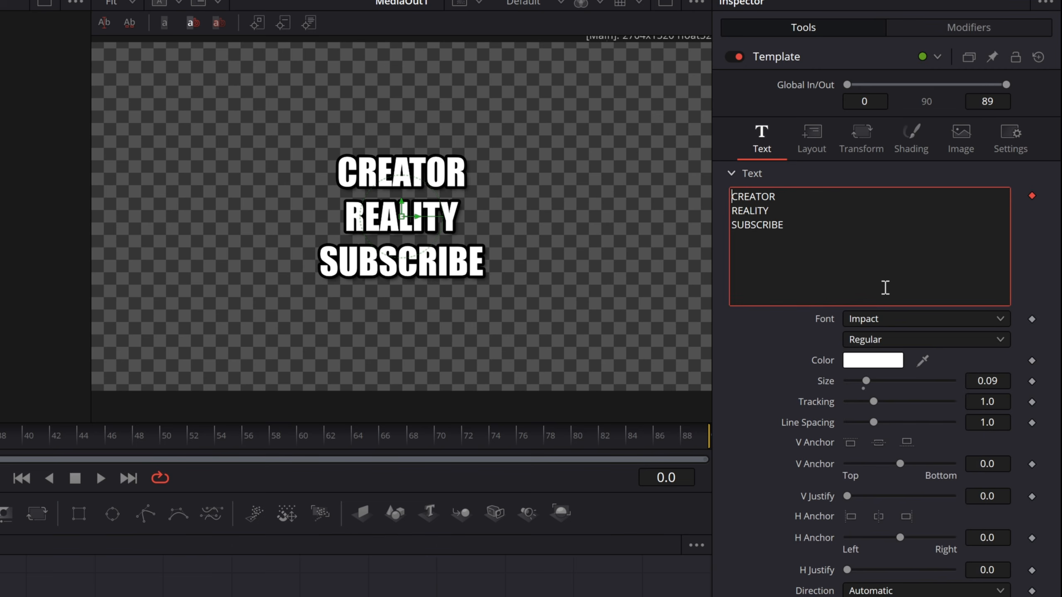
pyautogui.click(964, 27)
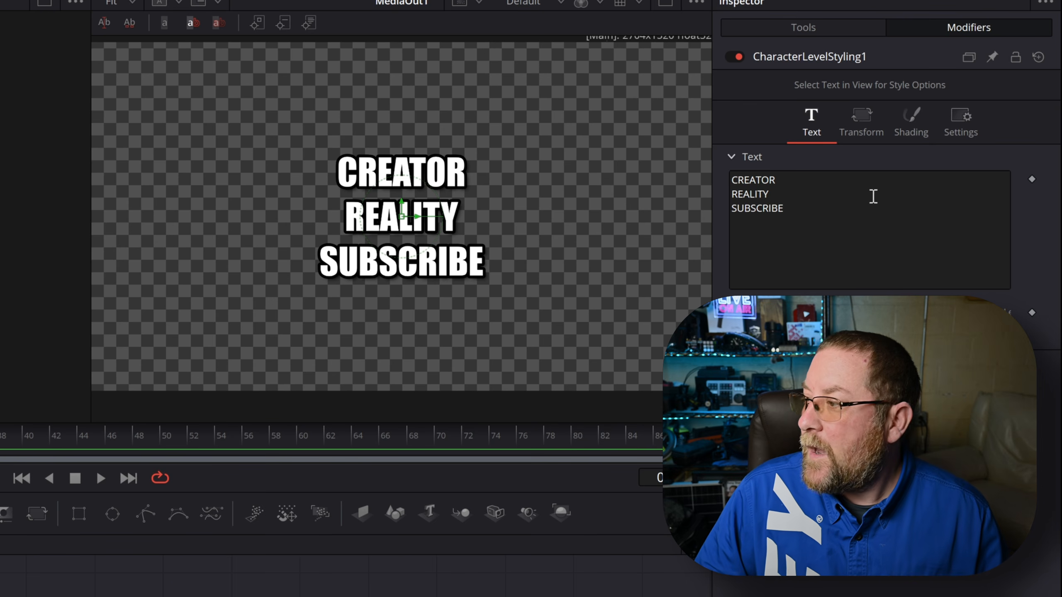
# - Reduce the line spacing of CREATOR and REALITY, and set the lower selection including SUBSCRIBE to a line spacing of 1.18
pyautogui.moveTo(585, 139); pyautogui.dragTo(289, 223)
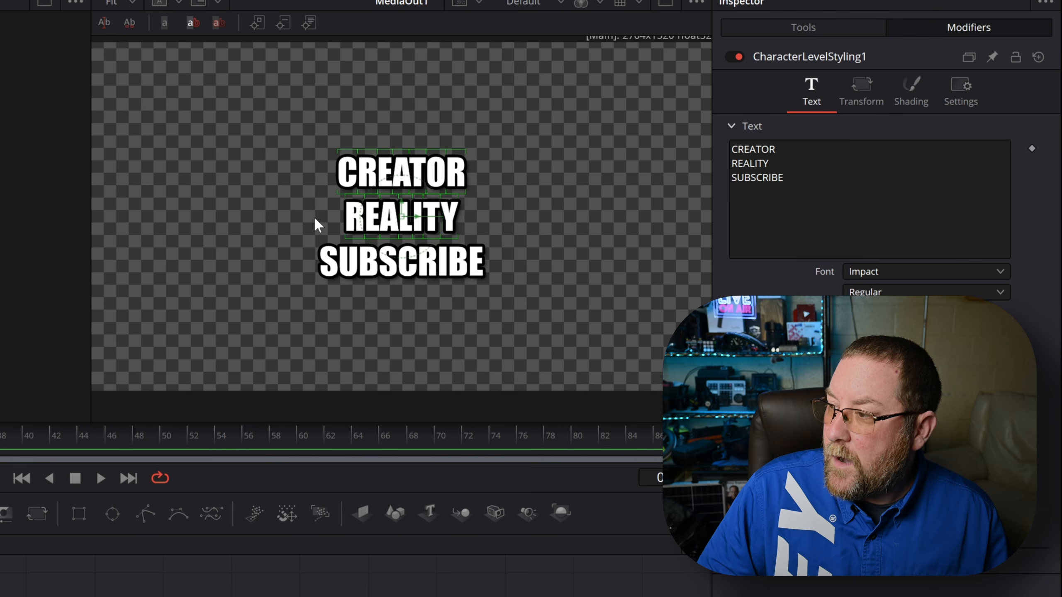
pyautogui.moveTo(987, 374); pyautogui.dragTo(959, 374)
pyautogui.moveTo(602, 209); pyautogui.dragTo(227, 289)
pyautogui.moveTo(990, 375); pyautogui.dragTo(1051, 374)
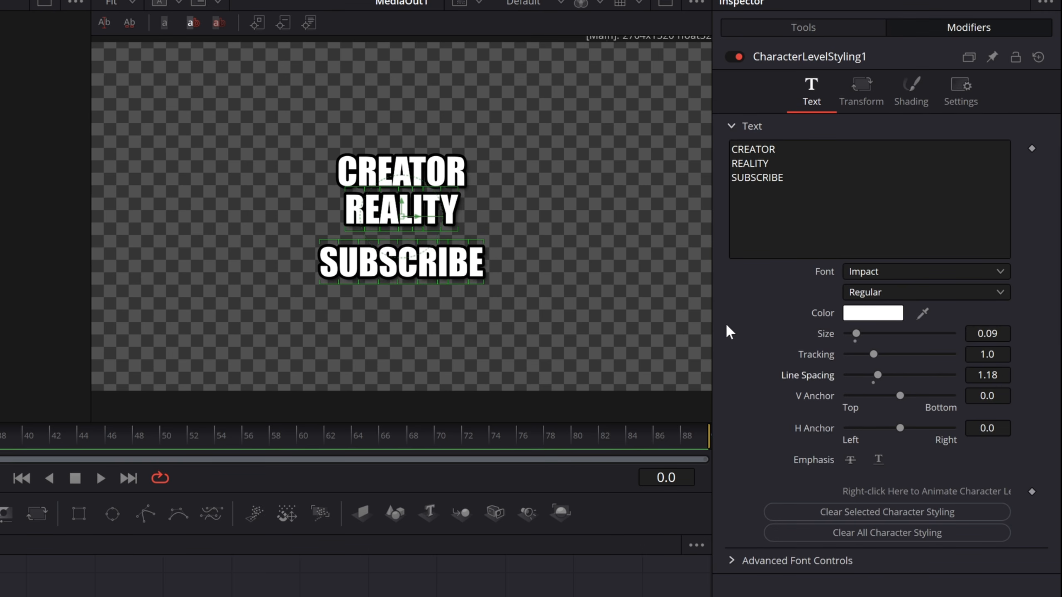
pyautogui.click(576, 268)
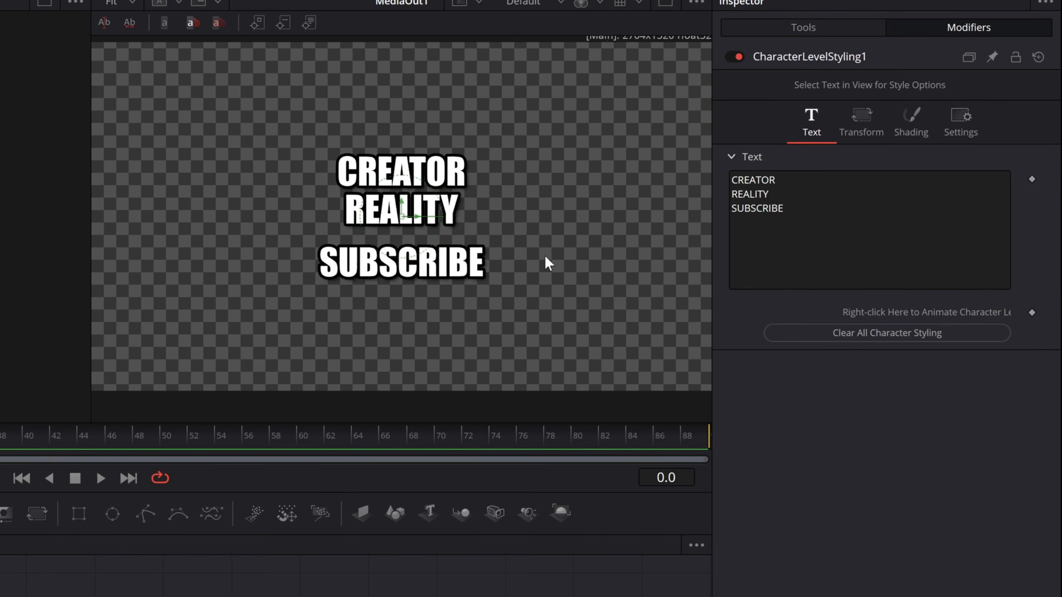
# - Enlarge the SUBSCRIBE line to a size of 0.213, and select the CREATOR and REALITY lines together for styling
pyautogui.moveTo(587, 242); pyautogui.dragTo(162, 316)
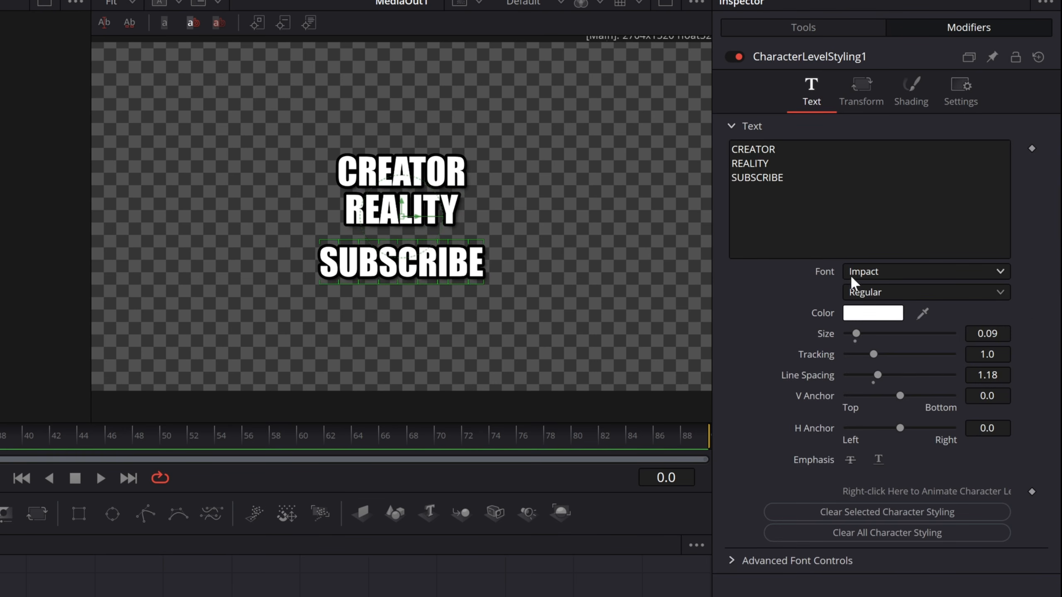
pyautogui.moveTo(996, 335); pyautogui.dragTo(1029, 334)
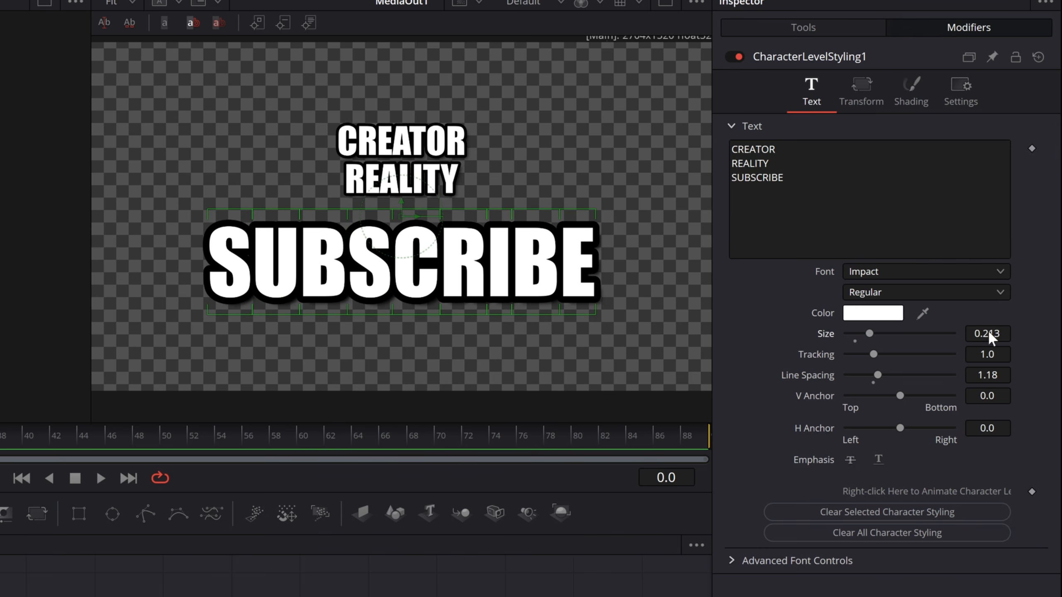
pyautogui.moveTo(559, 109); pyautogui.dragTo(318, 196)
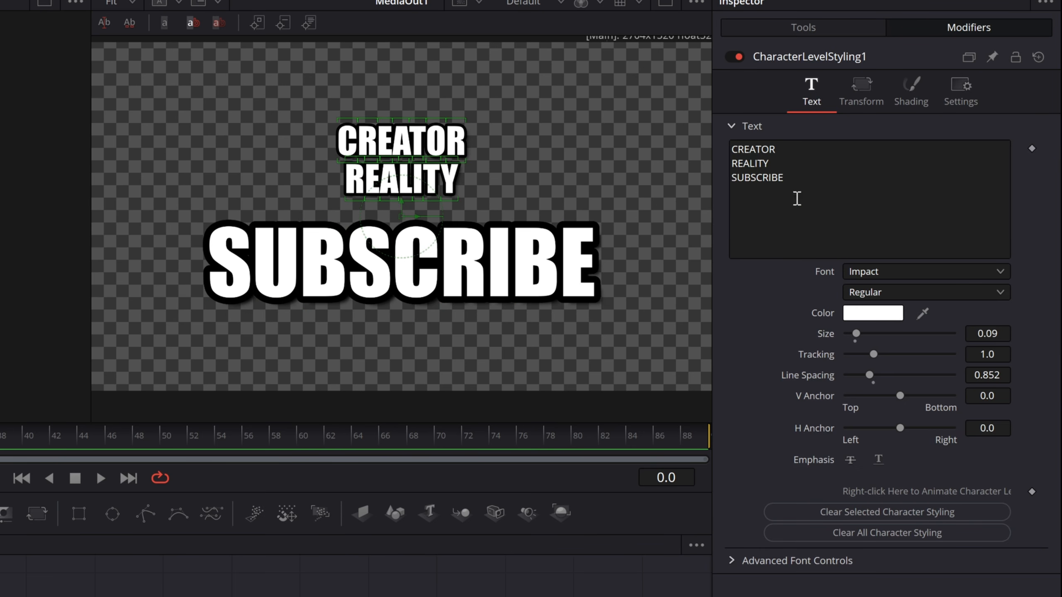
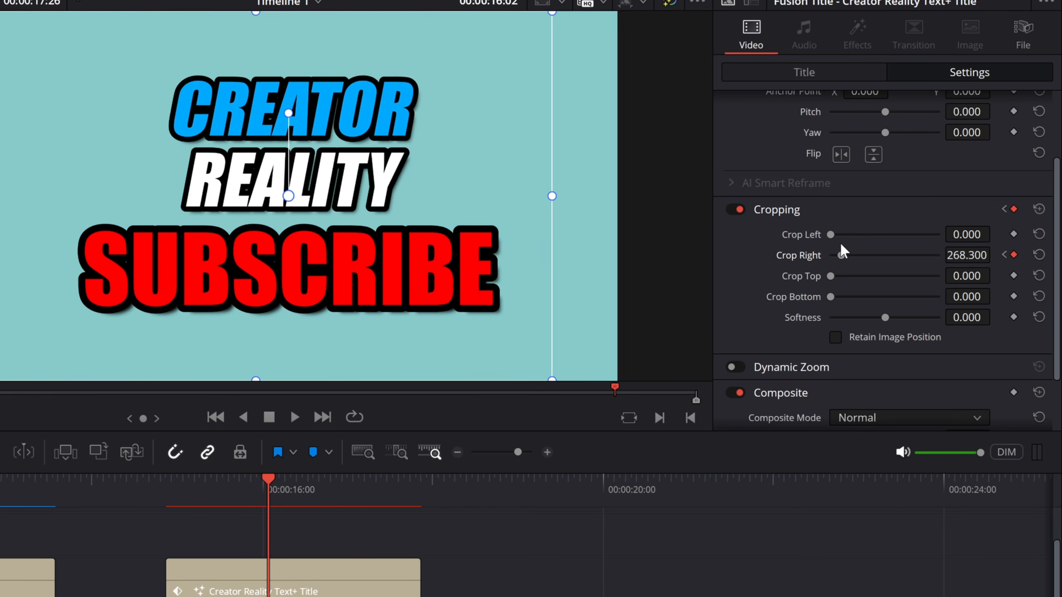
# - Play the title's crop reveal, set the crop Softness to -48.800 partway through it, and replay the reveal
pyautogui.click(173, 487)
pyautogui.press('space')
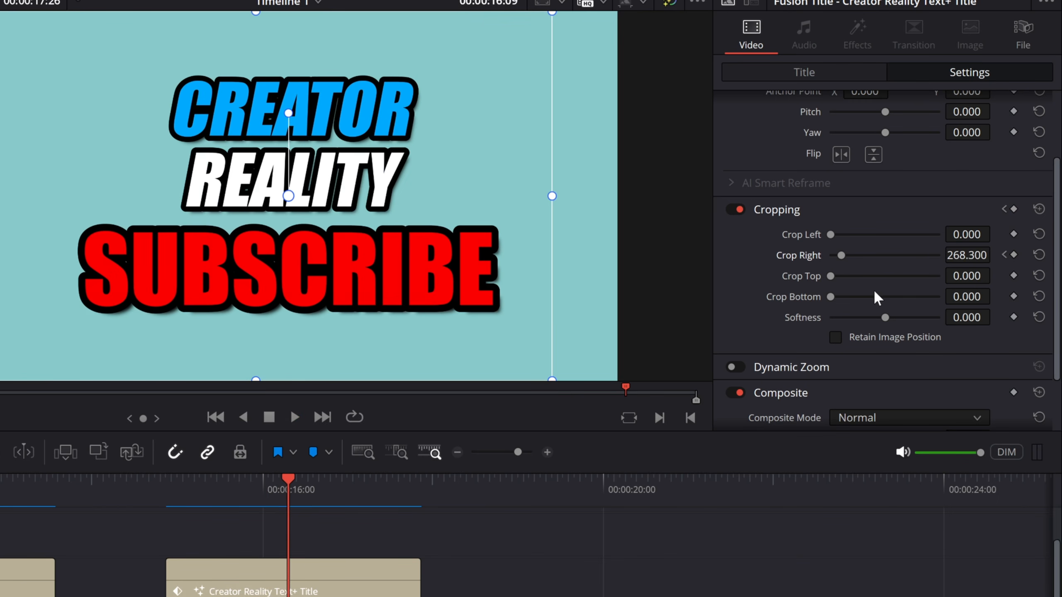
pyautogui.click(221, 487)
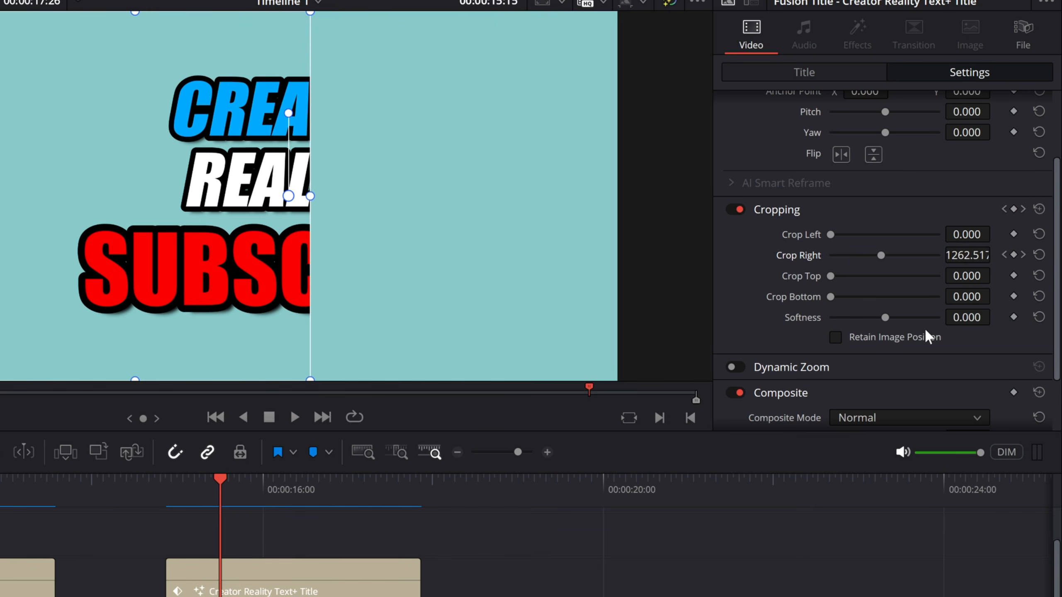
pyautogui.moveTo(966, 317); pyautogui.dragTo(925, 316)
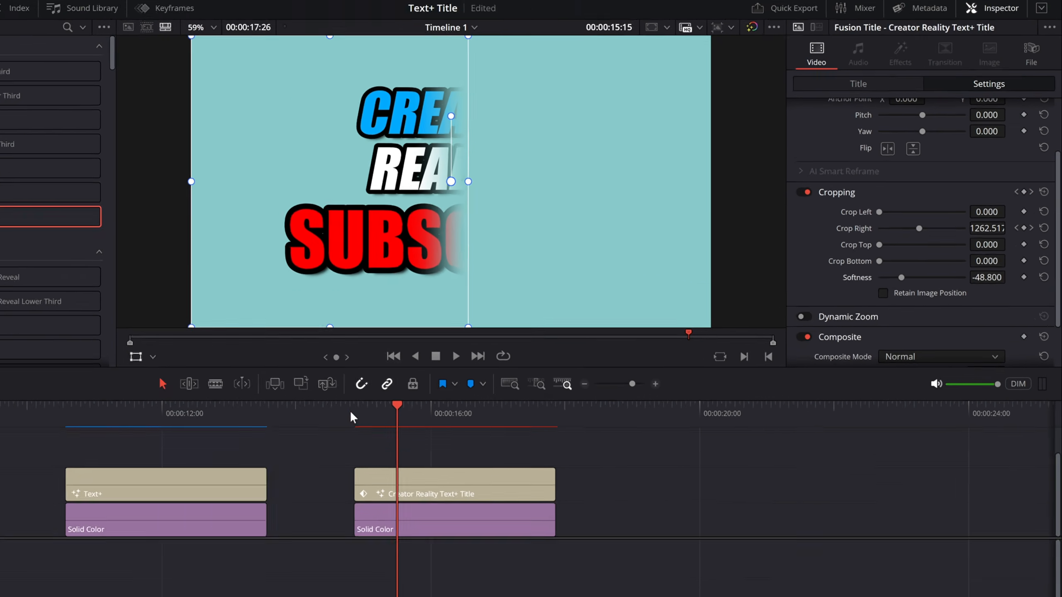
pyautogui.click(164, 487)
pyautogui.press('space')
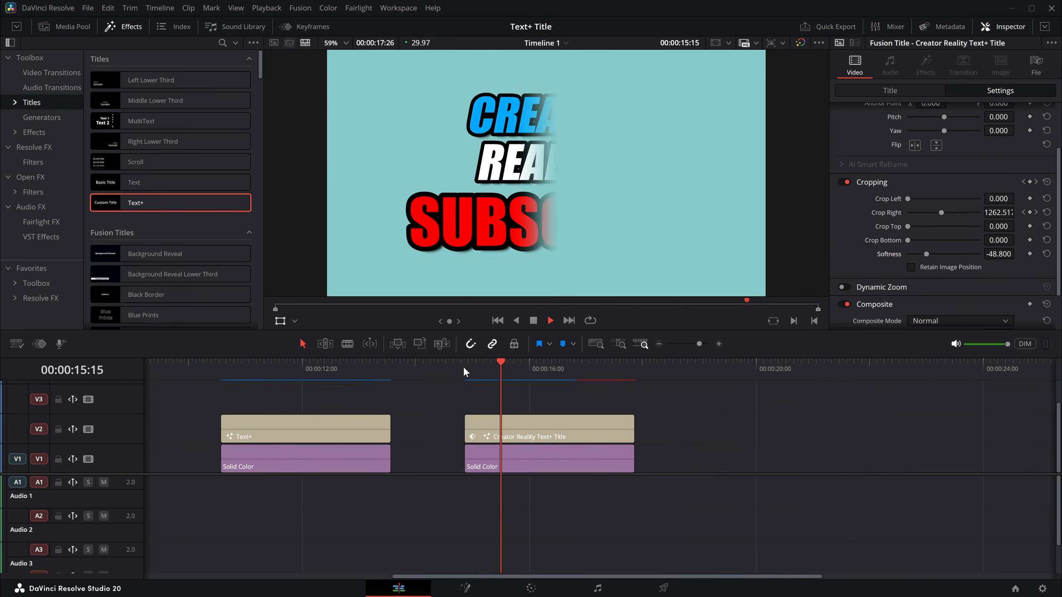
pyautogui.press('space')
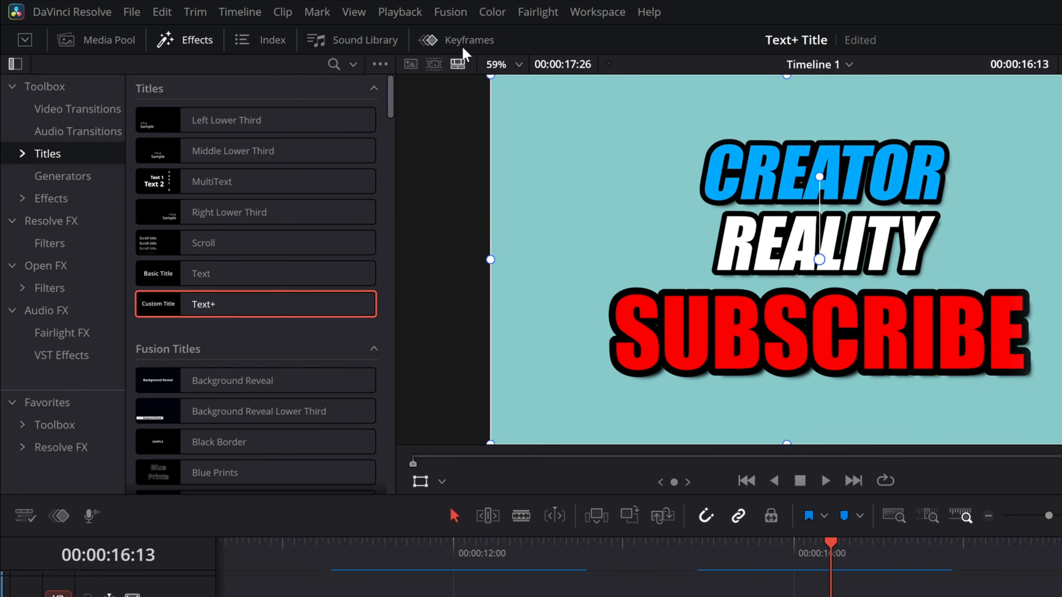
# - Show the Crop Right curve in the keyframe editor and apply Ease In and Out to all its keyframes
pyautogui.click(464, 49)
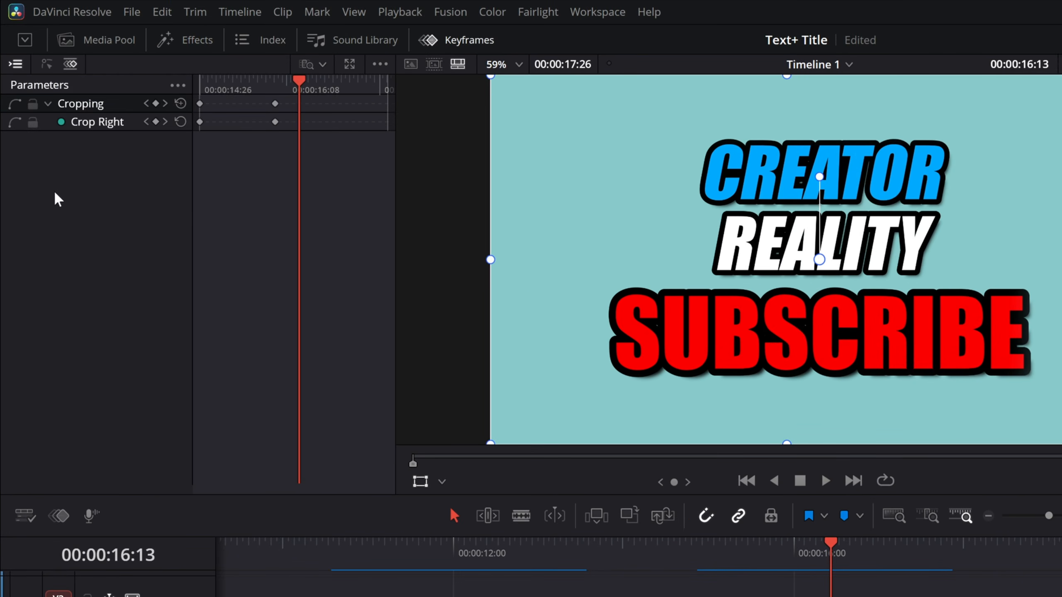
pyautogui.click(47, 63)
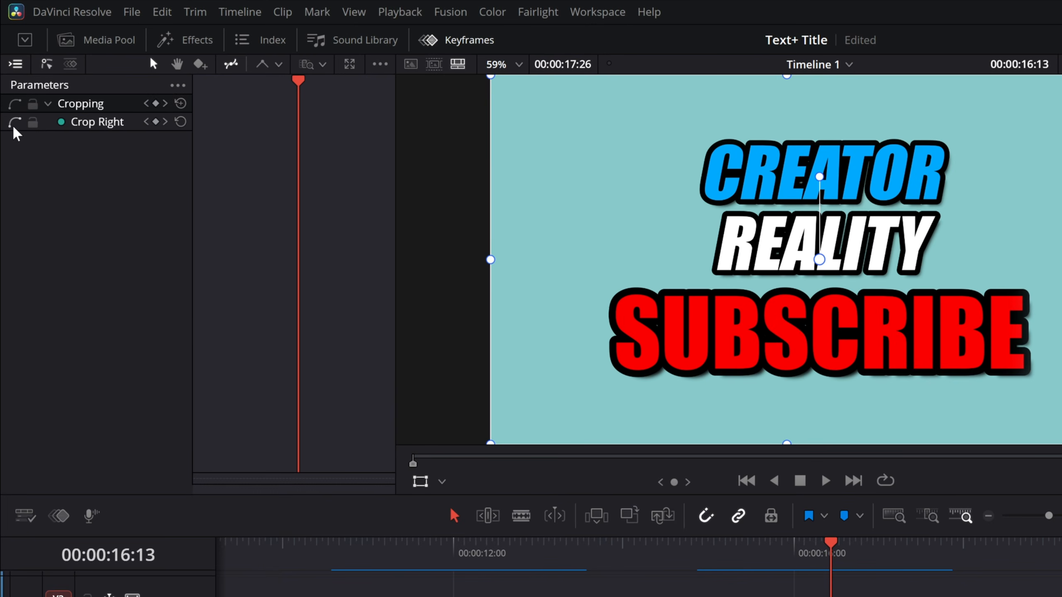
pyautogui.click(14, 122)
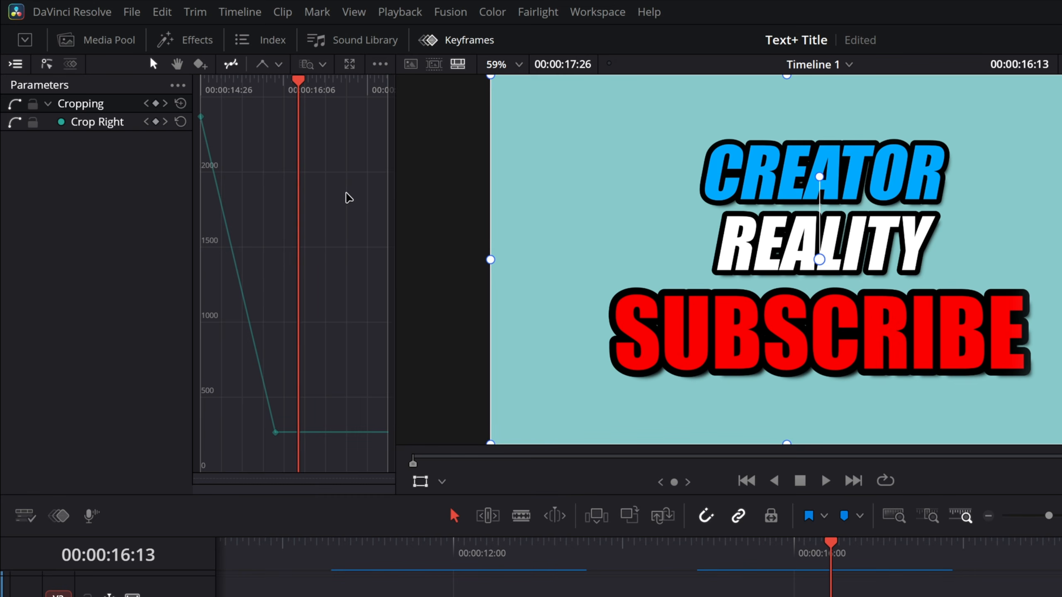
pyautogui.hotkey('ctrl', 'a')
pyautogui.click(279, 64)
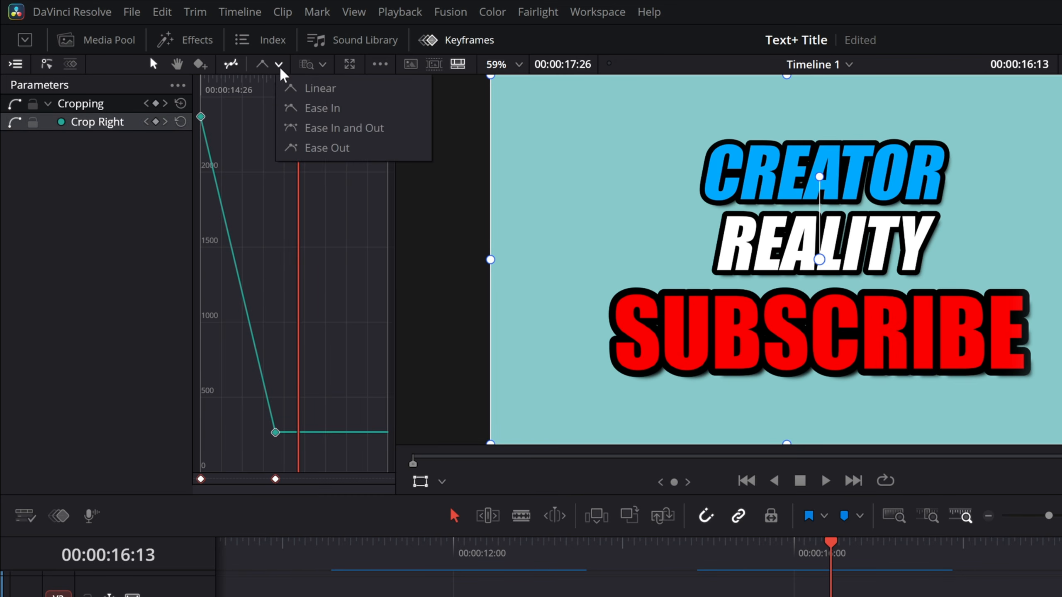
pyautogui.click(310, 129)
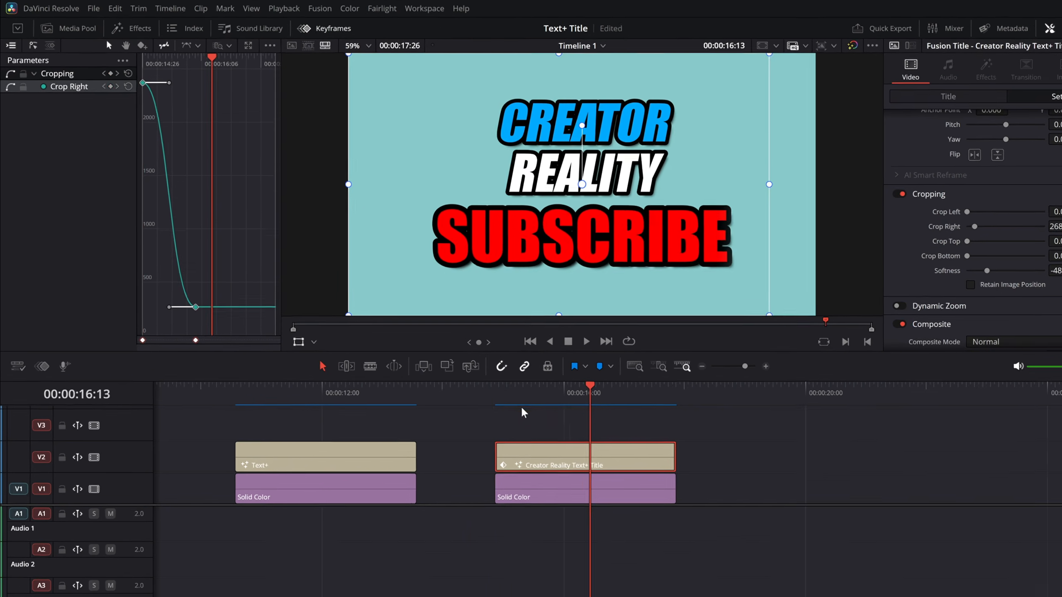
# - Play the eased crop reveal from the start of the Creator Reality title to check its motion
pyautogui.click(495, 395)
pyautogui.press('space')
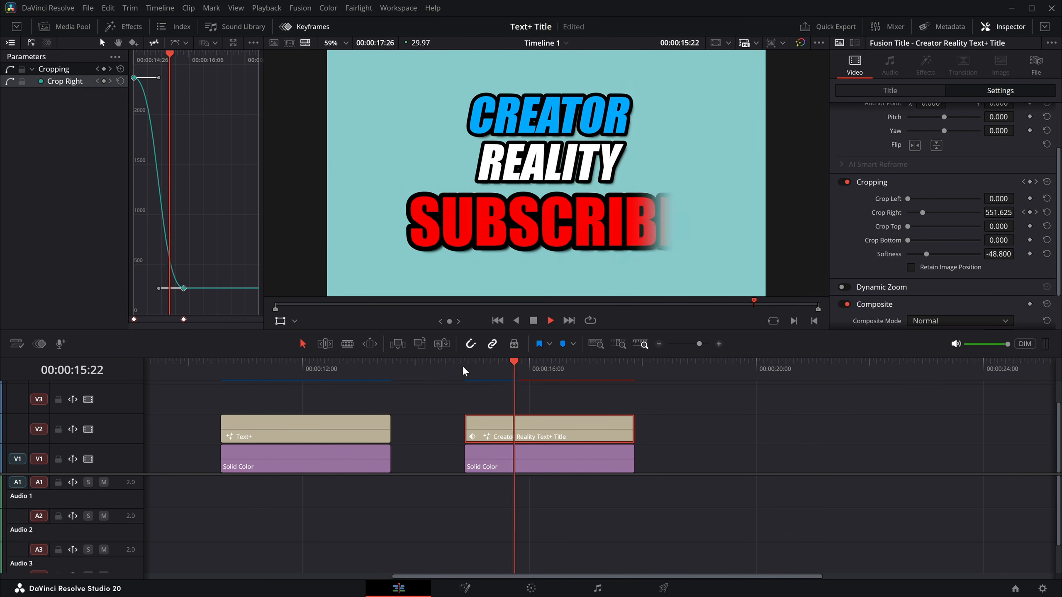
pyautogui.click(464, 370)
pyautogui.press('space')
# - Set the title clip's Position X to 278 and its Zoom to 0.420, and play the reveal at the new placement
pyautogui.click(903, 90)
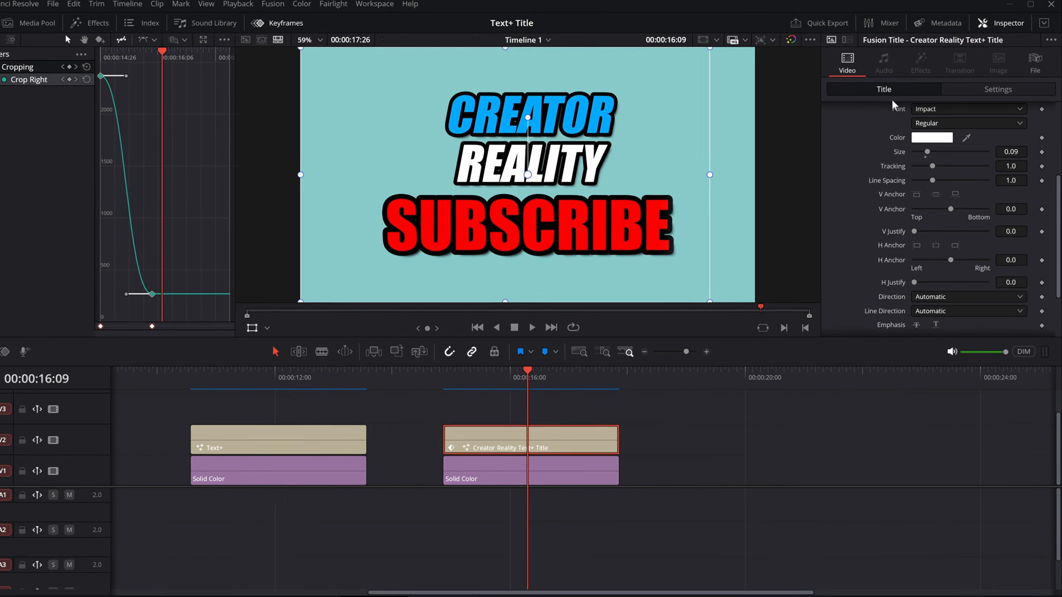
pyautogui.scroll(5, 874, 183)
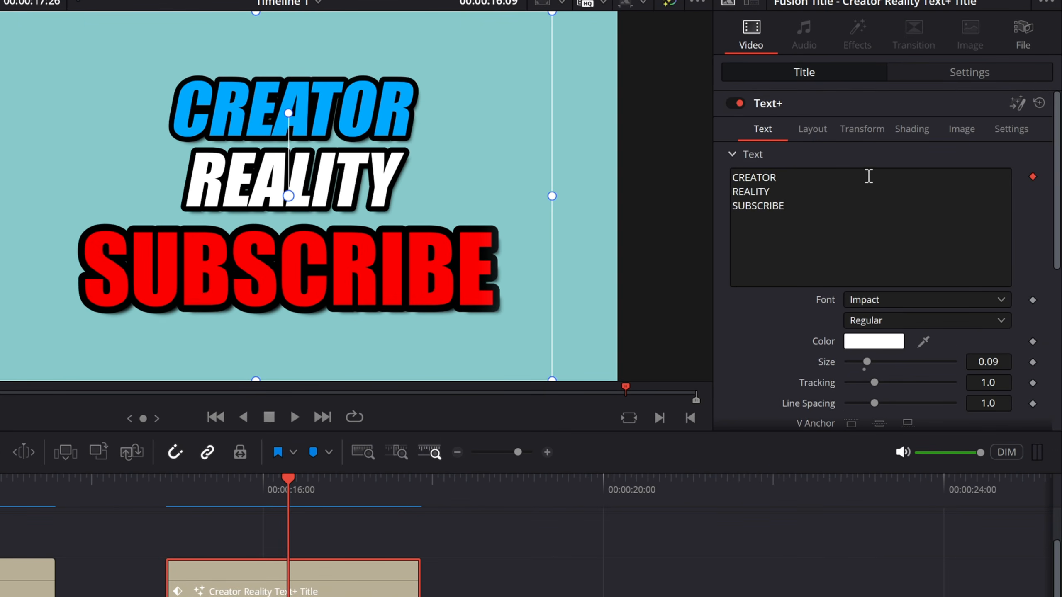
pyautogui.click(958, 75)
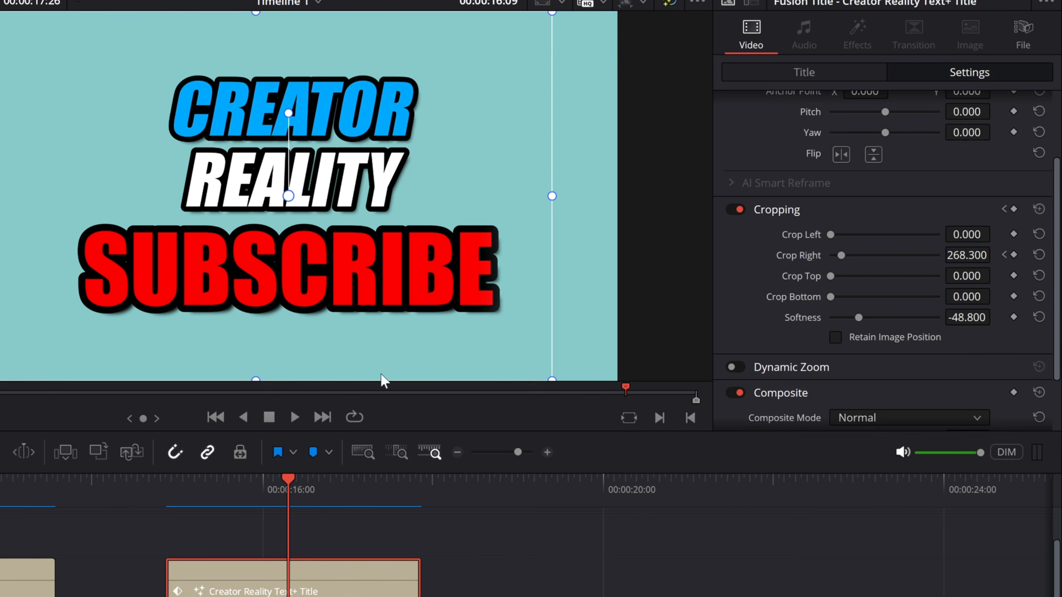
pyautogui.scroll(2, 811, 303)
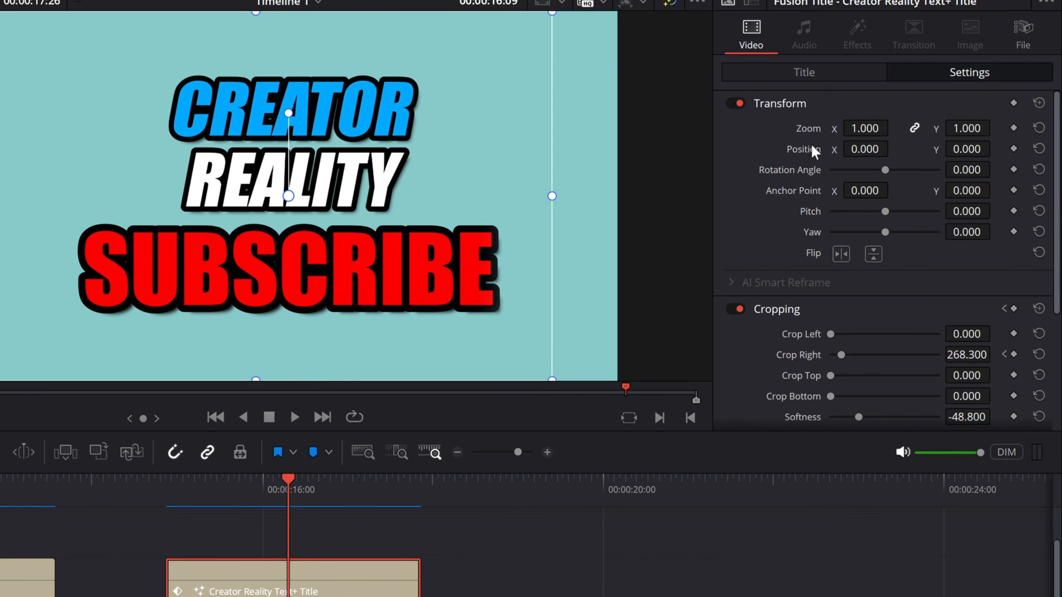
pyautogui.moveTo(862, 144); pyautogui.dragTo(978, 143)
pyautogui.moveTo(864, 128); pyautogui.dragTo(840, 128)
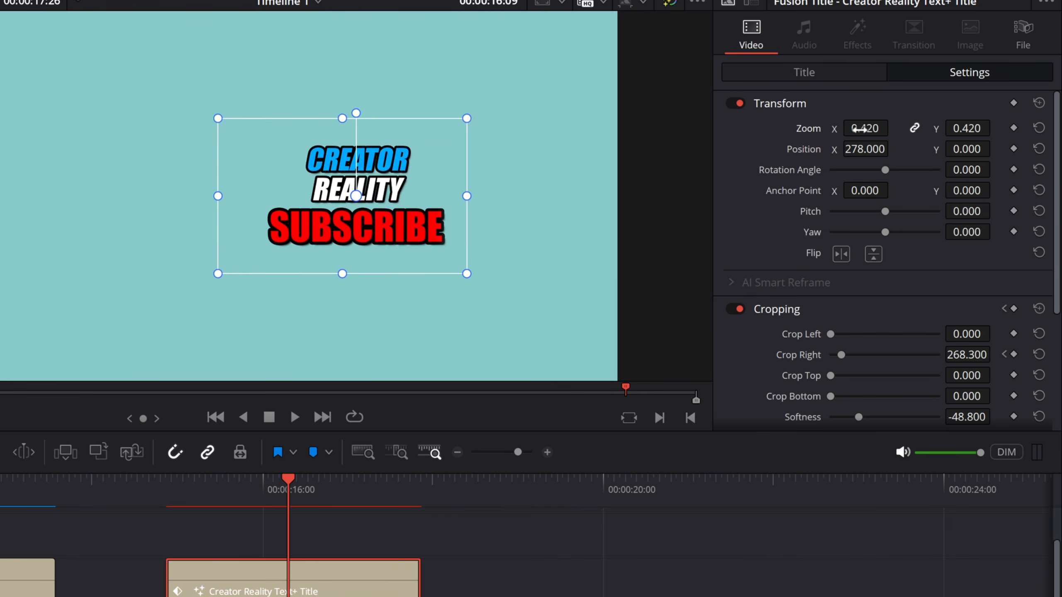
pyautogui.click(168, 485)
pyautogui.press('space')
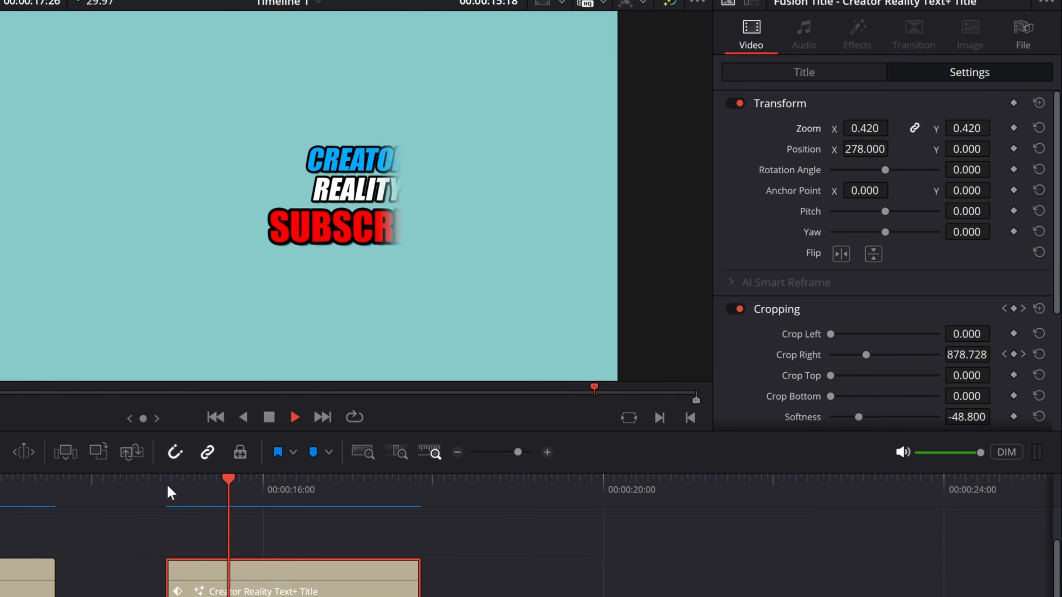
pyautogui.press('space')
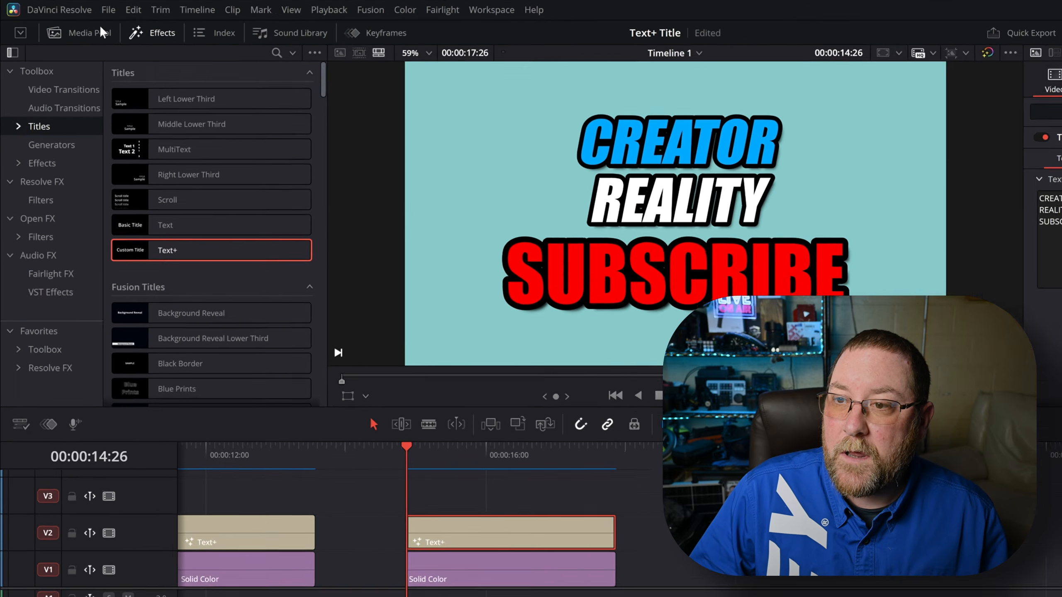
# - Show the Power Bins in the Media Pool and open their Master bin
pyautogui.click(99, 32)
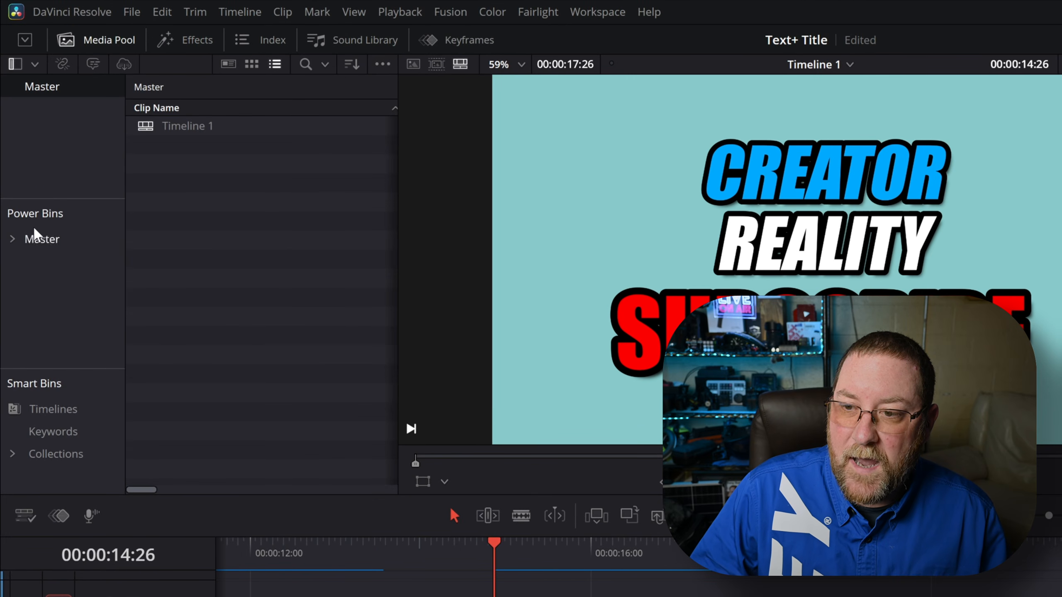
pyautogui.click(385, 65)
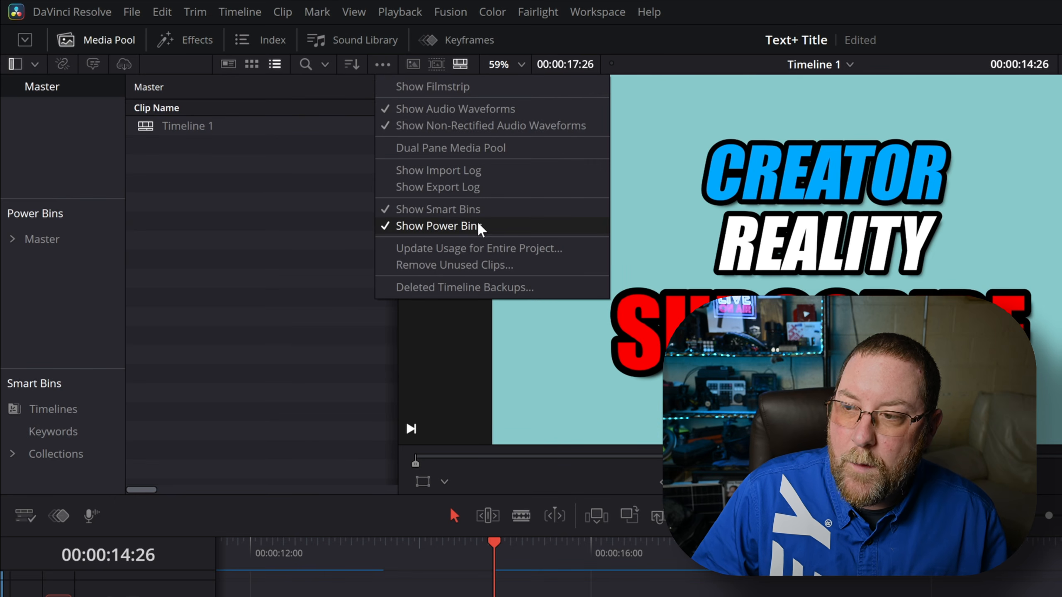
pyautogui.click(439, 226)
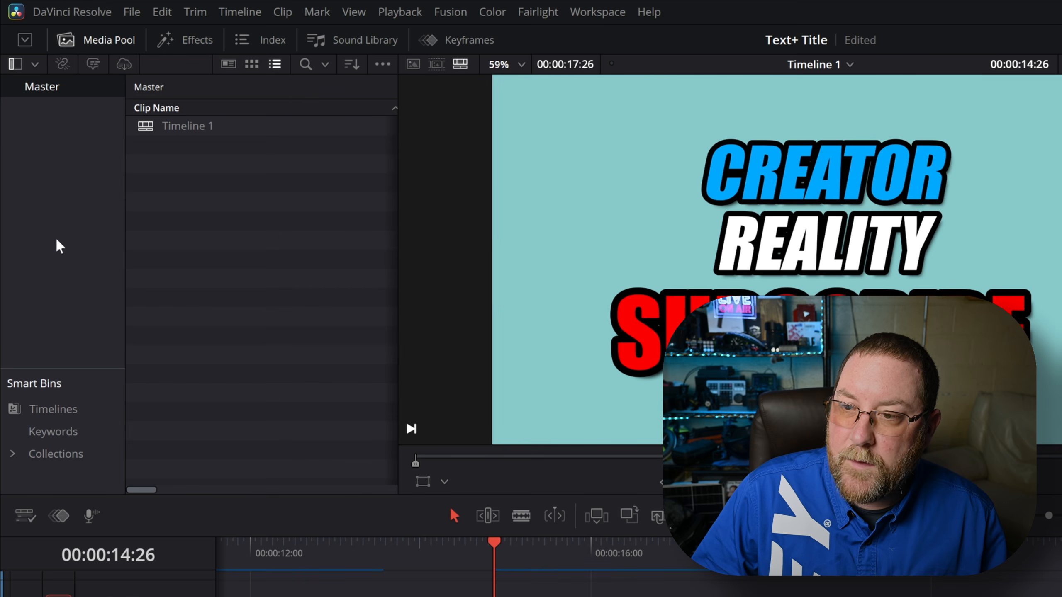
pyautogui.click(382, 64)
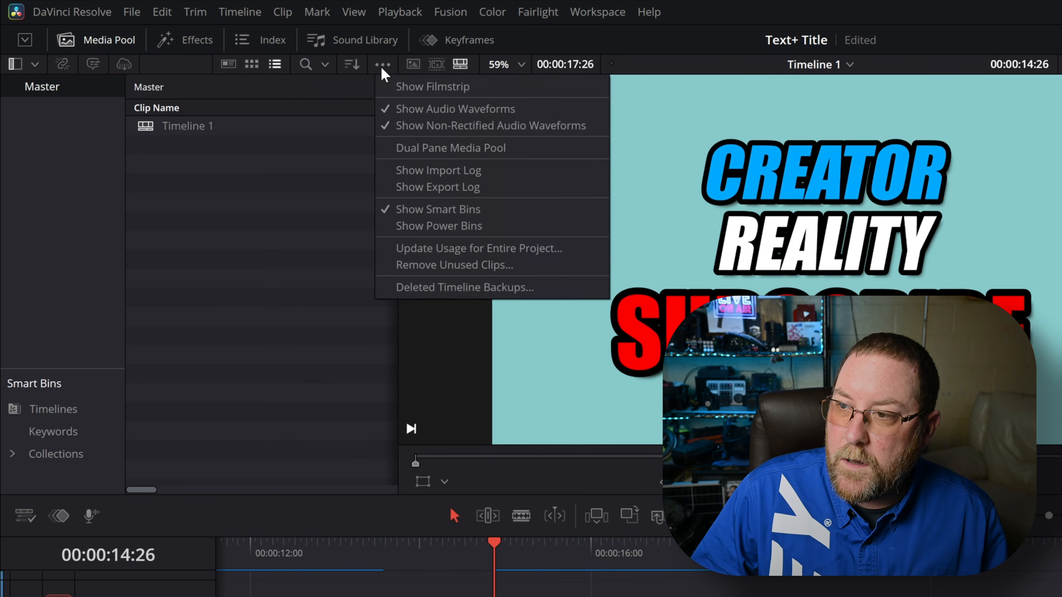
pyautogui.click(438, 226)
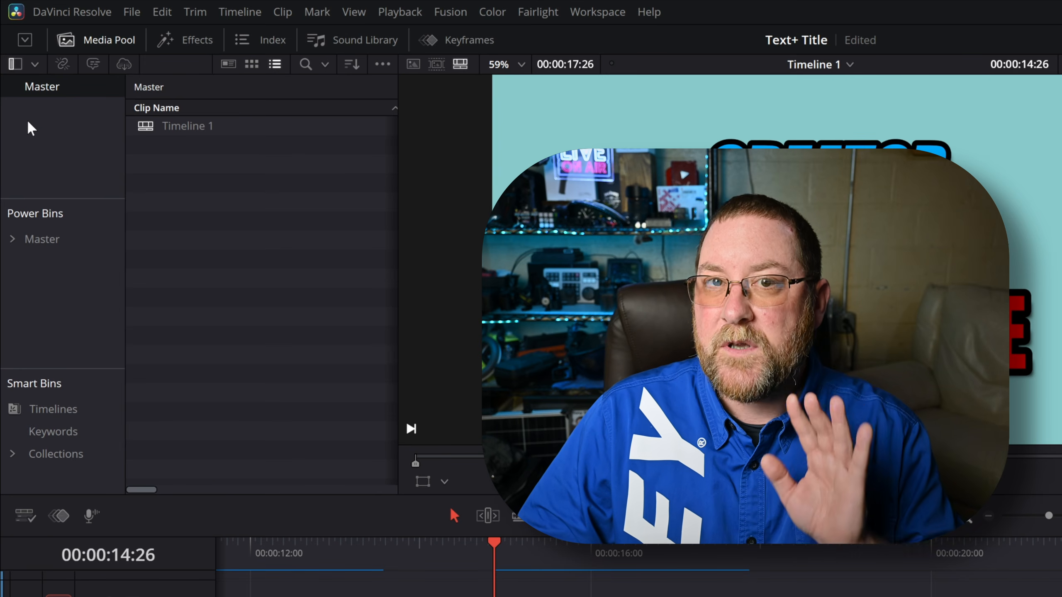
pyautogui.click(38, 241)
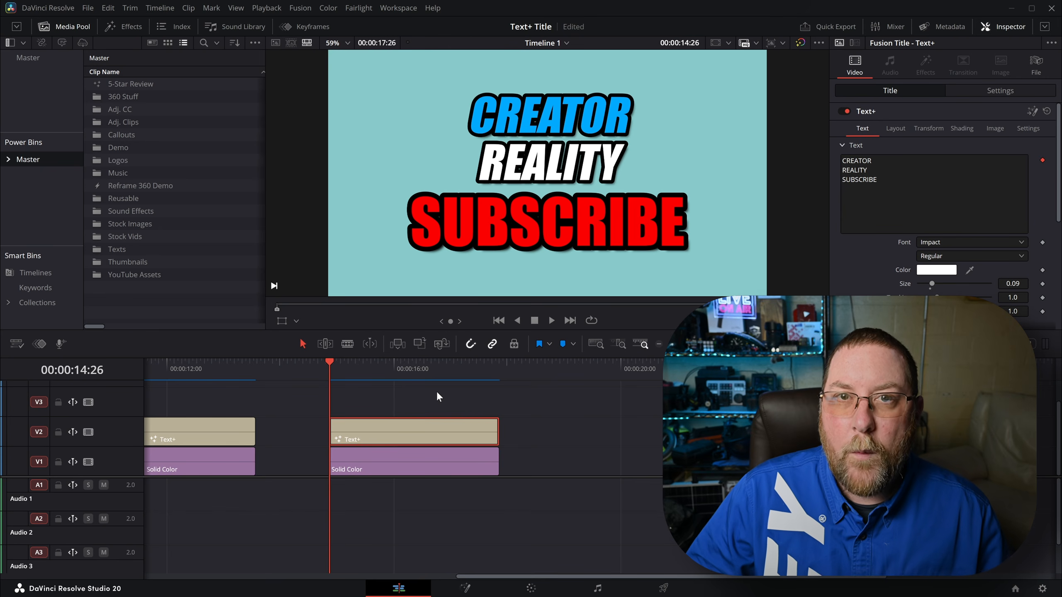
# - Store the styled title from V2 in the Master power bin and rename the stored copy "Text+ Title DEMO"
pyautogui.moveTo(454, 440); pyautogui.dragTo(171, 296)
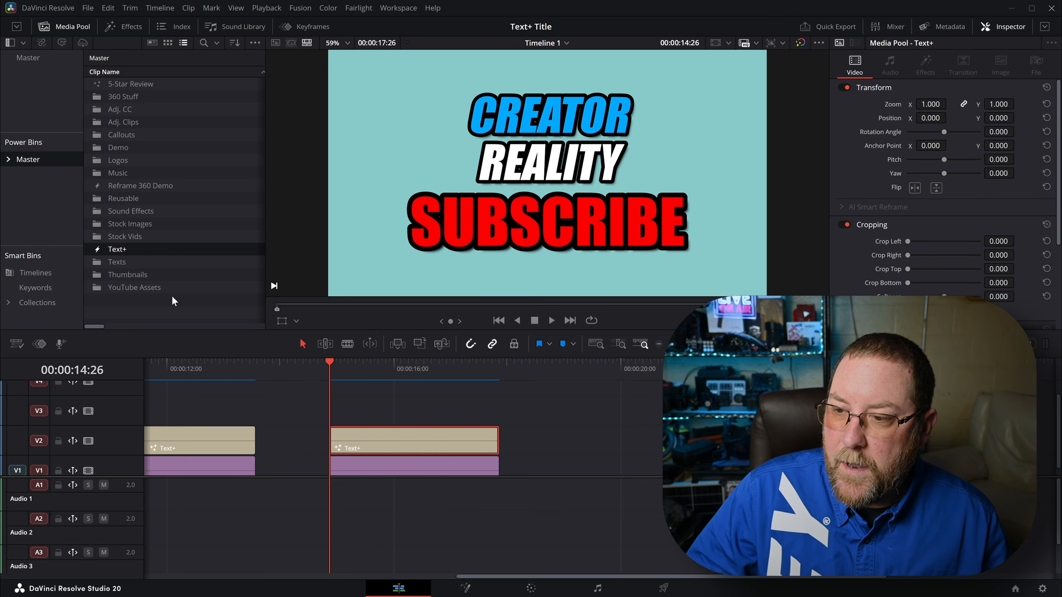
pyautogui.click(123, 251)
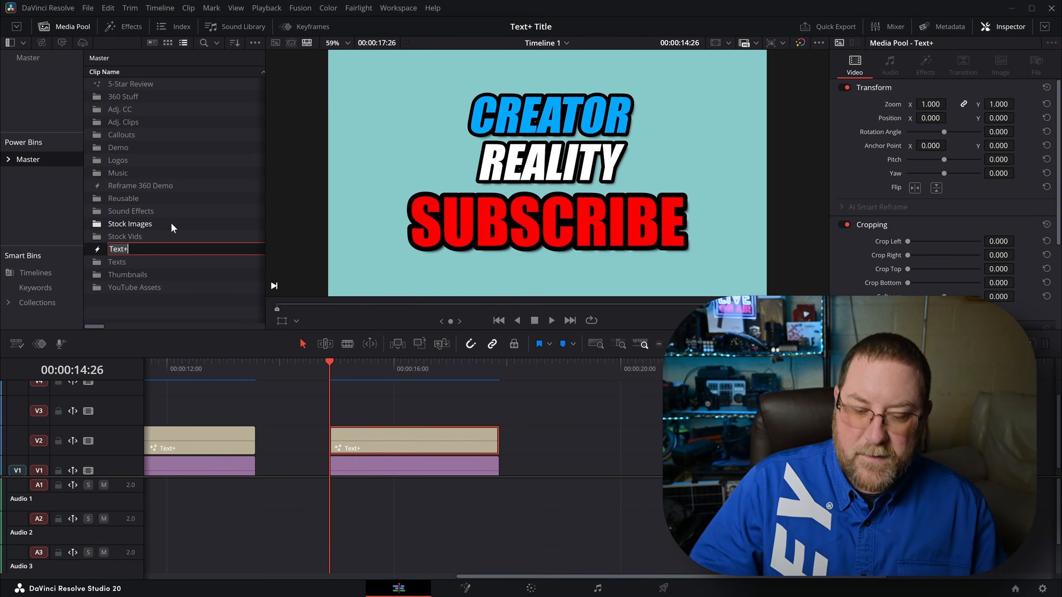
pyautogui.write('Text+ Title DEMO')
pyautogui.press('Return')
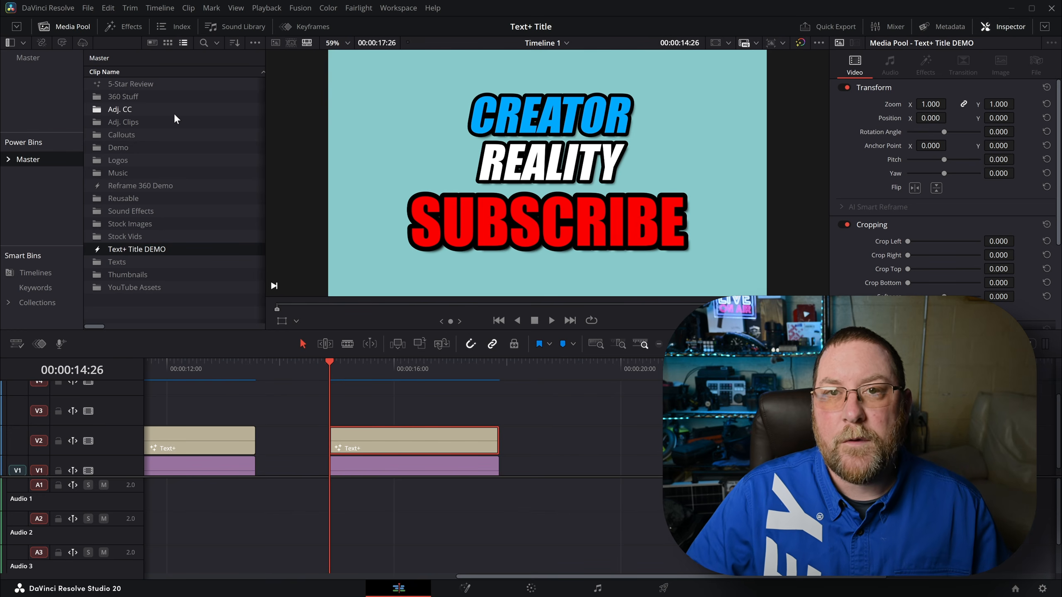
# - Rename the selected title clip on V2 "Creator Reality Text+ Title" in its file properties and store a copy in the Master power bin
pyautogui.click(394, 441)
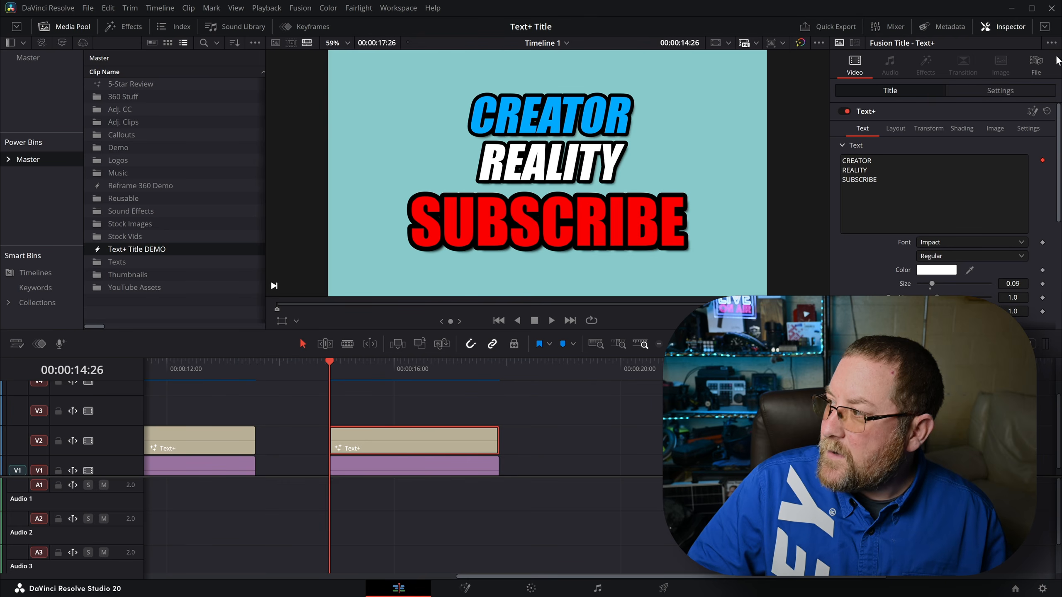
pyautogui.click(1006, 30)
pyautogui.click(1004, 27)
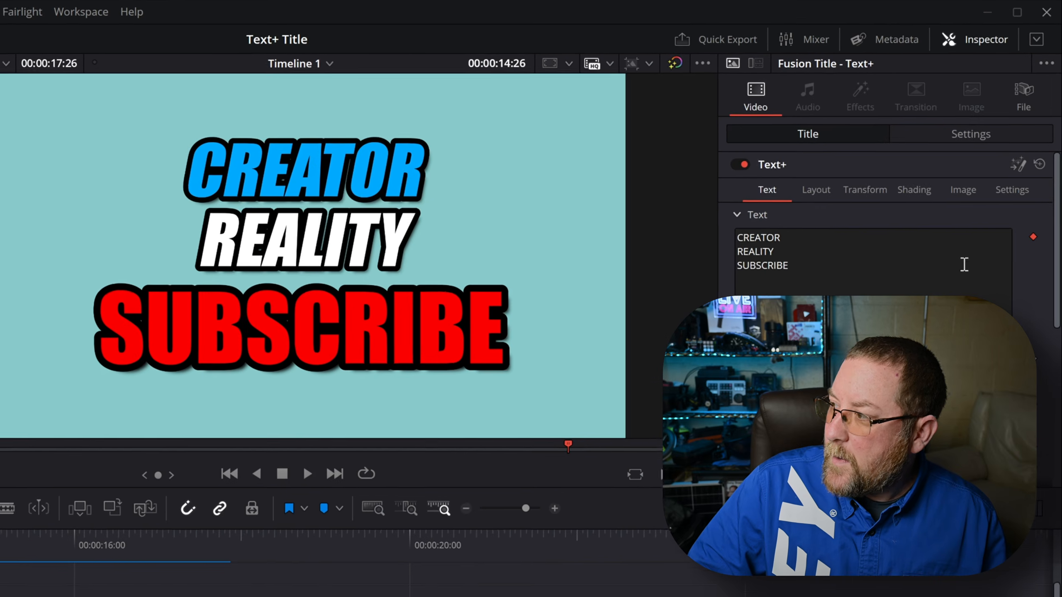
pyautogui.click(1024, 105)
pyautogui.click(893, 171)
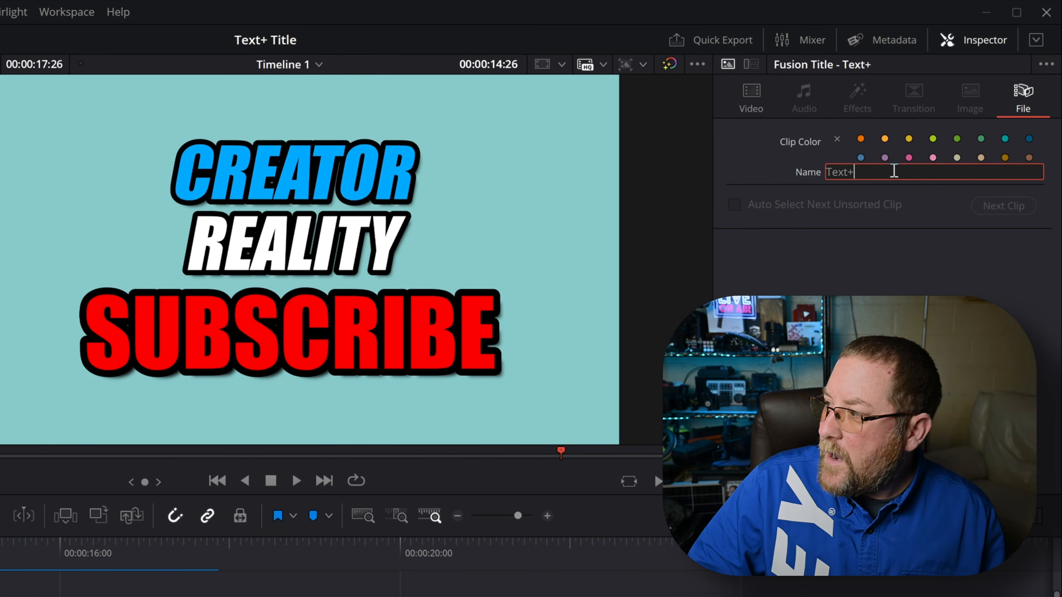
pyautogui.moveTo(904, 170); pyautogui.dragTo(757, 154)
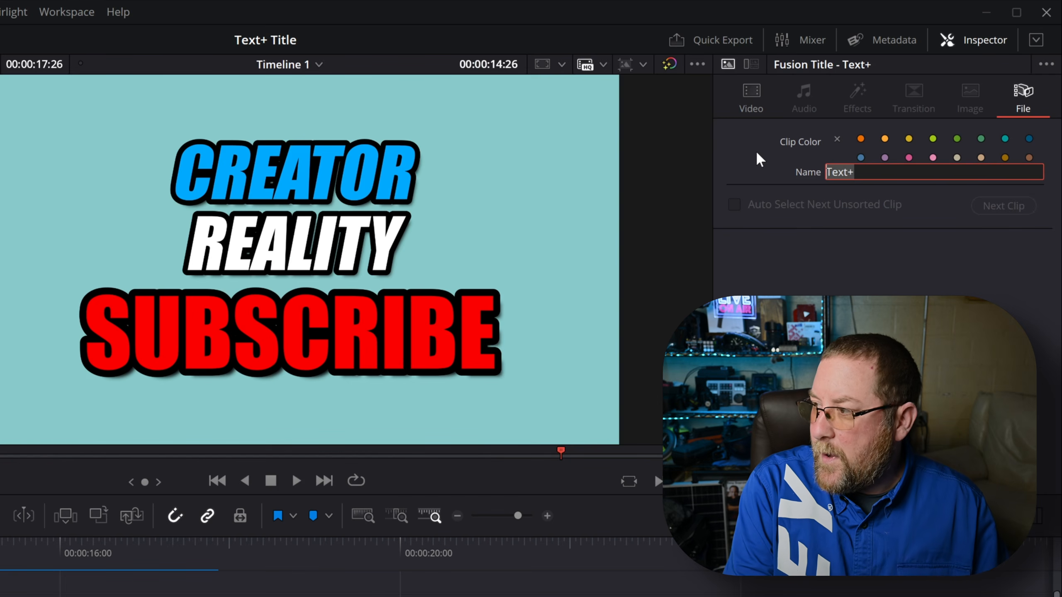
pyautogui.write('Creator Real')
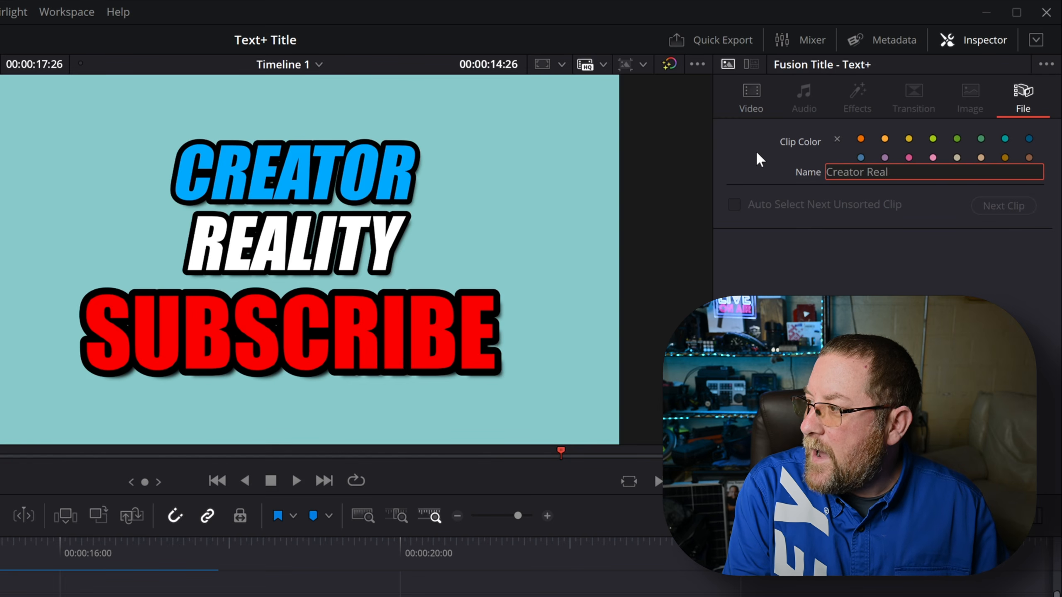
pyautogui.write('ity Text+ Title')
pyautogui.press('Return')
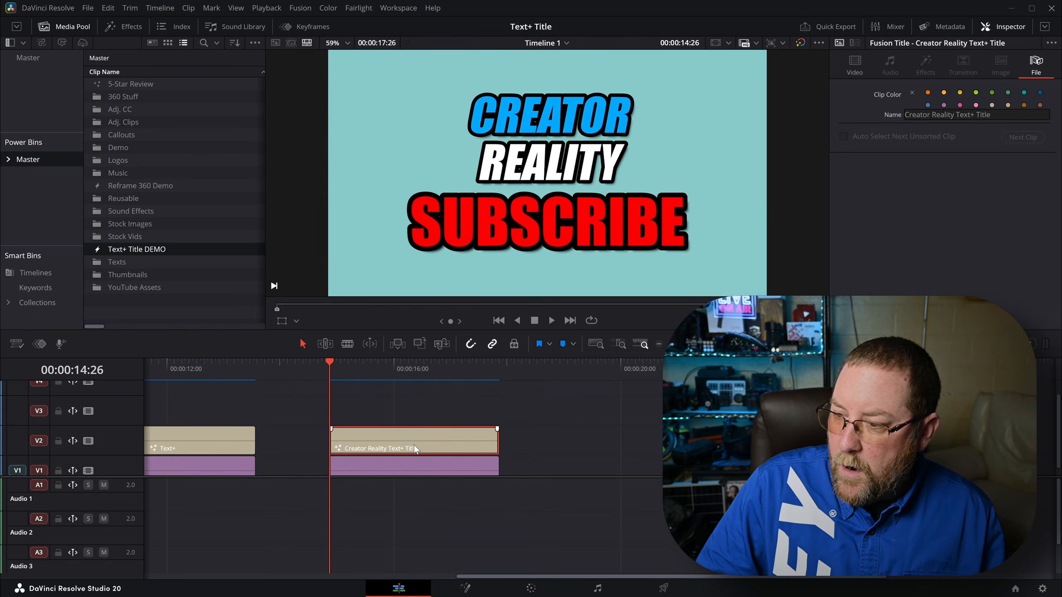
pyautogui.moveTo(415, 442); pyautogui.dragTo(159, 311)
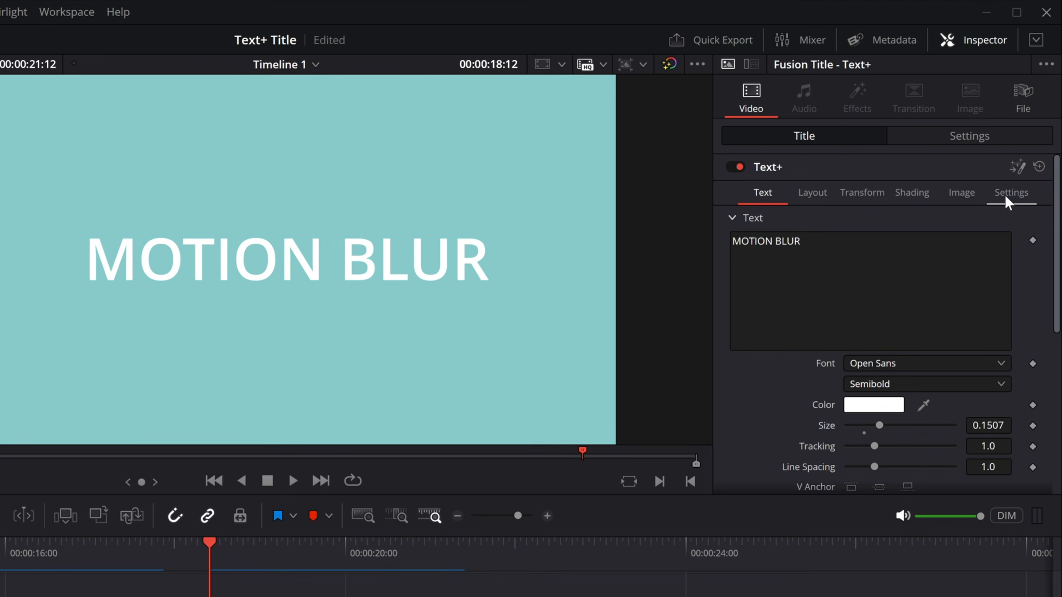
# - Enable Motion Blur for the MOTION BLUR Text+ title and set its Quality to 8
pyautogui.click(1005, 194)
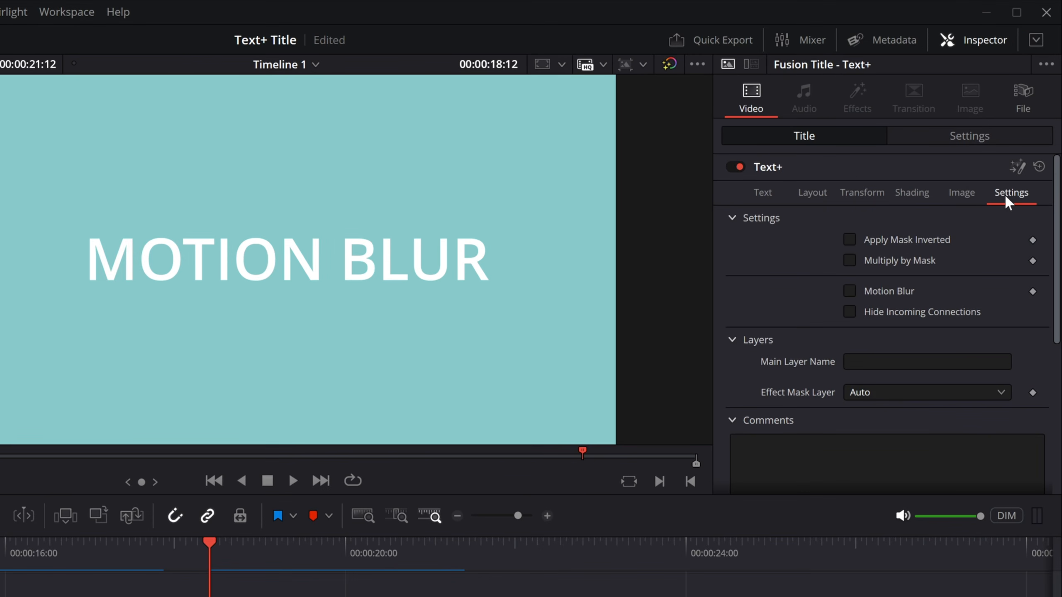
pyautogui.click(850, 290)
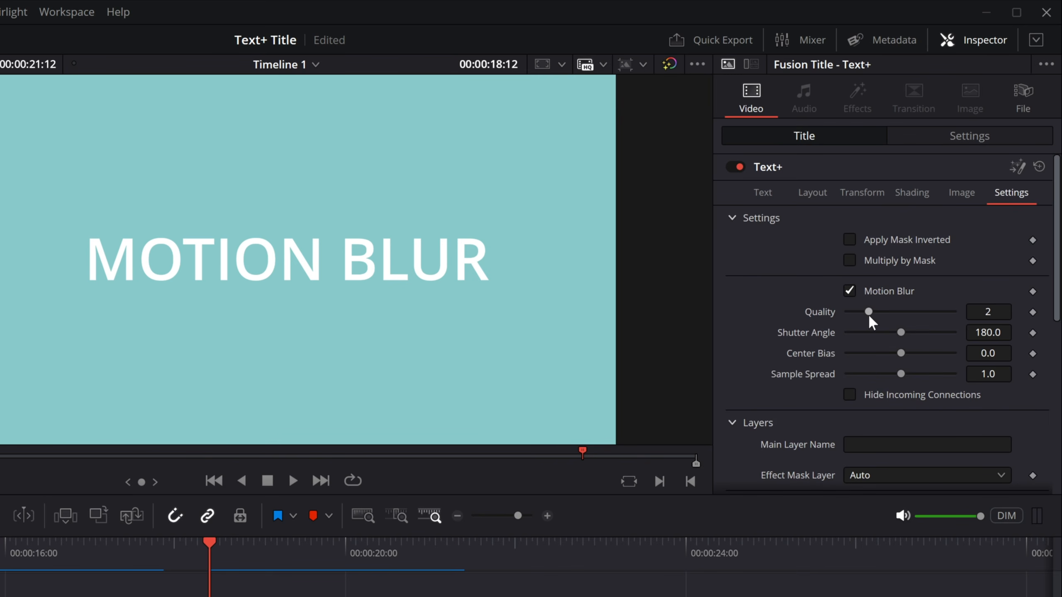
pyautogui.moveTo(868, 311); pyautogui.dragTo(936, 310)
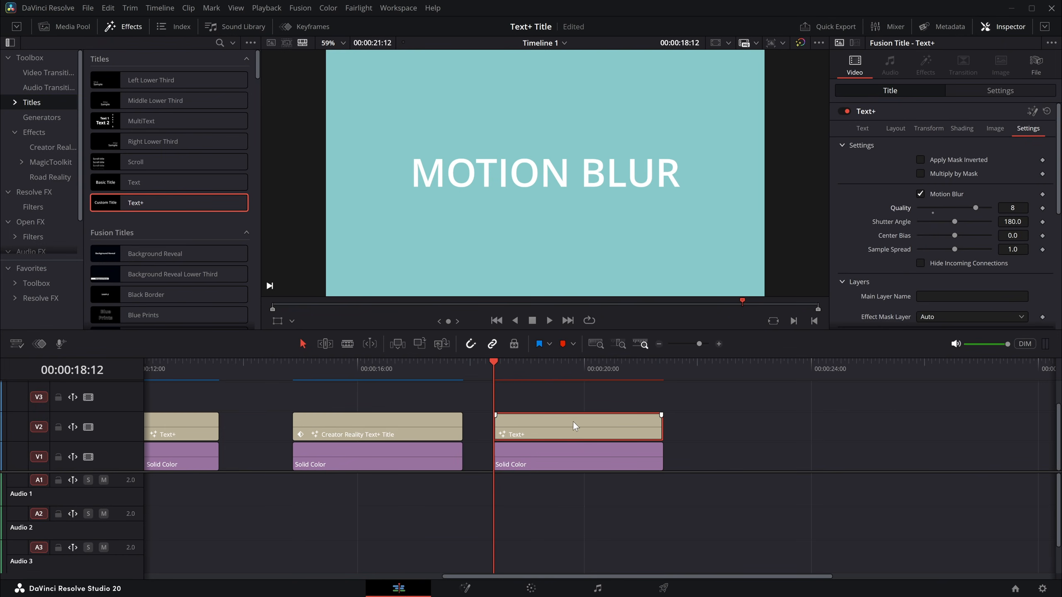
# - Keyframe the MOTION BLUR title's layout Center X from -0.325 at 00:00:18:12 to 0.5 at 00:00:19:16
pyautogui.click(893, 129)
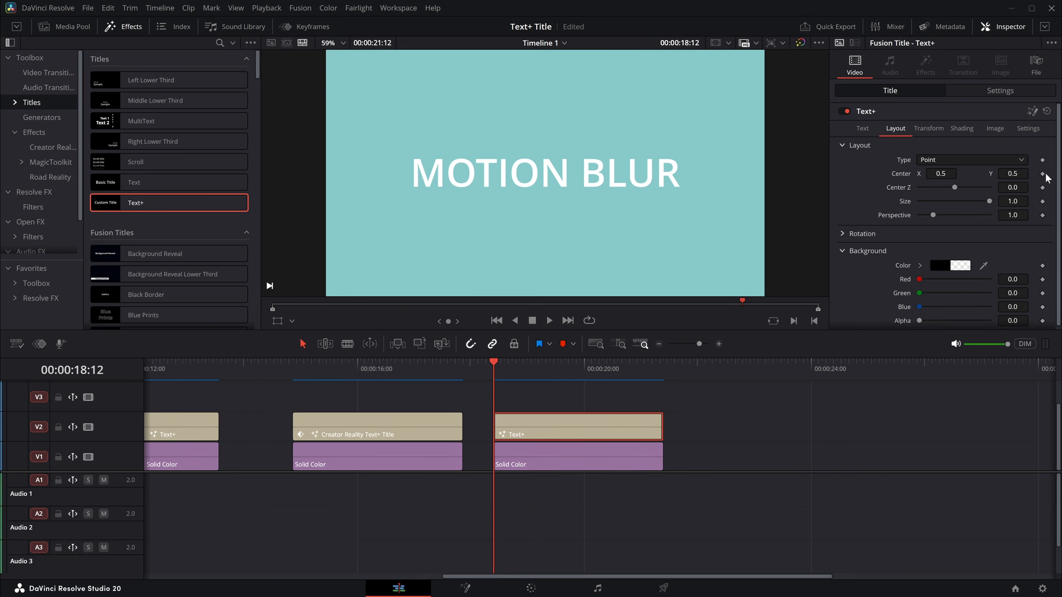
pyautogui.moveTo(944, 173); pyautogui.dragTo(881, 174)
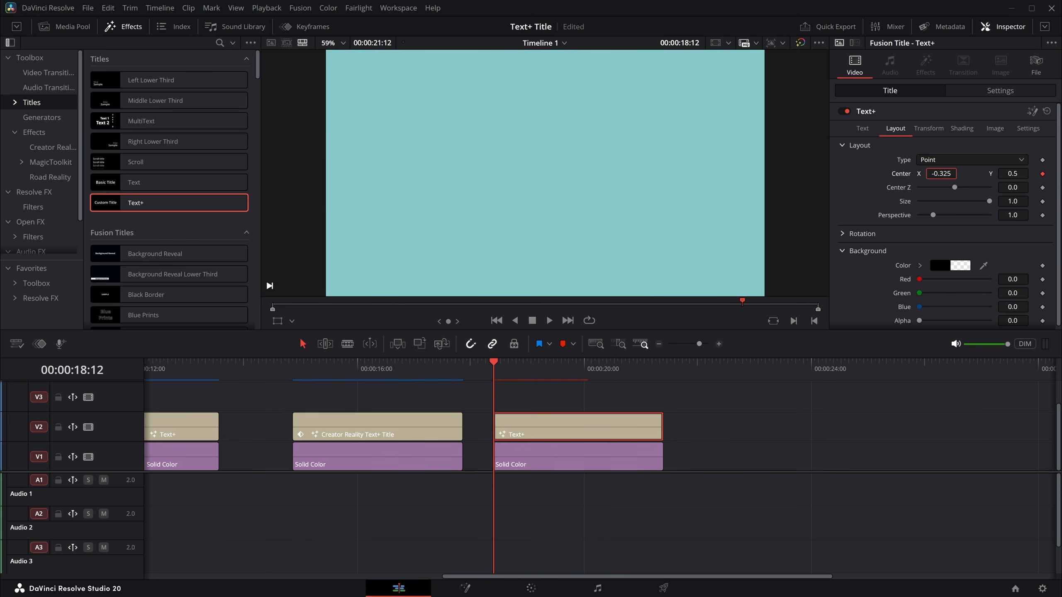
pyautogui.click(558, 380)
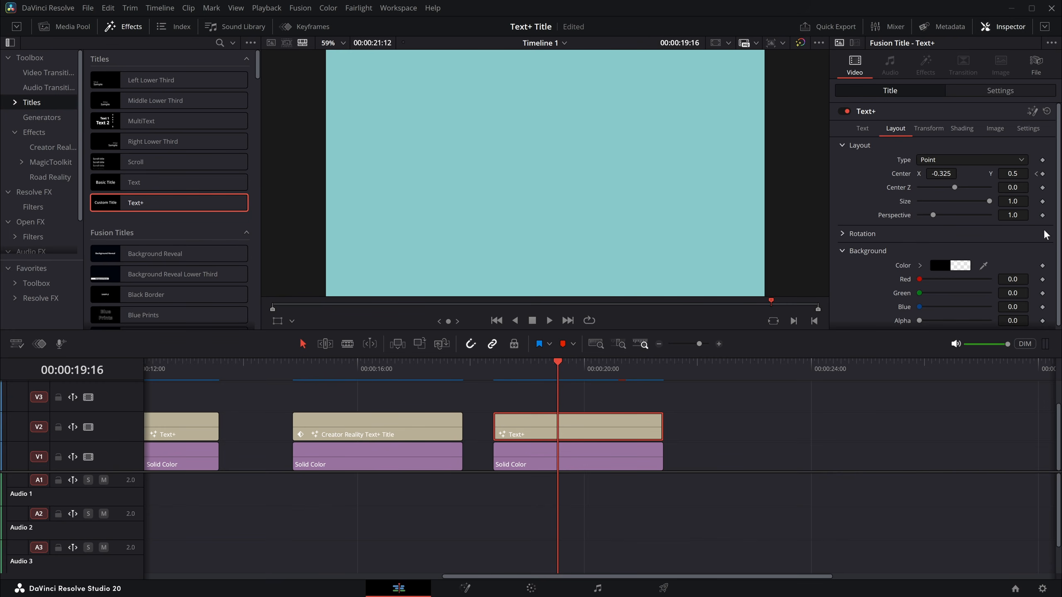
pyautogui.click(943, 173)
pyautogui.write('0.5')
pyautogui.press('Tab')
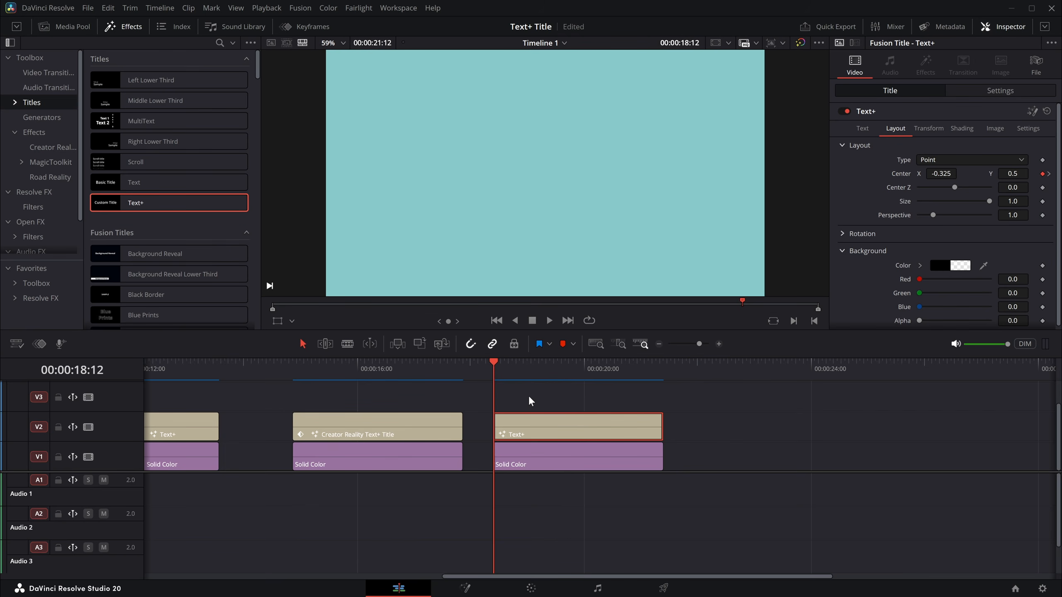
# - Play the MOTION BLUR title's slide-in repeatedly from the clip's start to check the blur during movement
pyautogui.press('space')
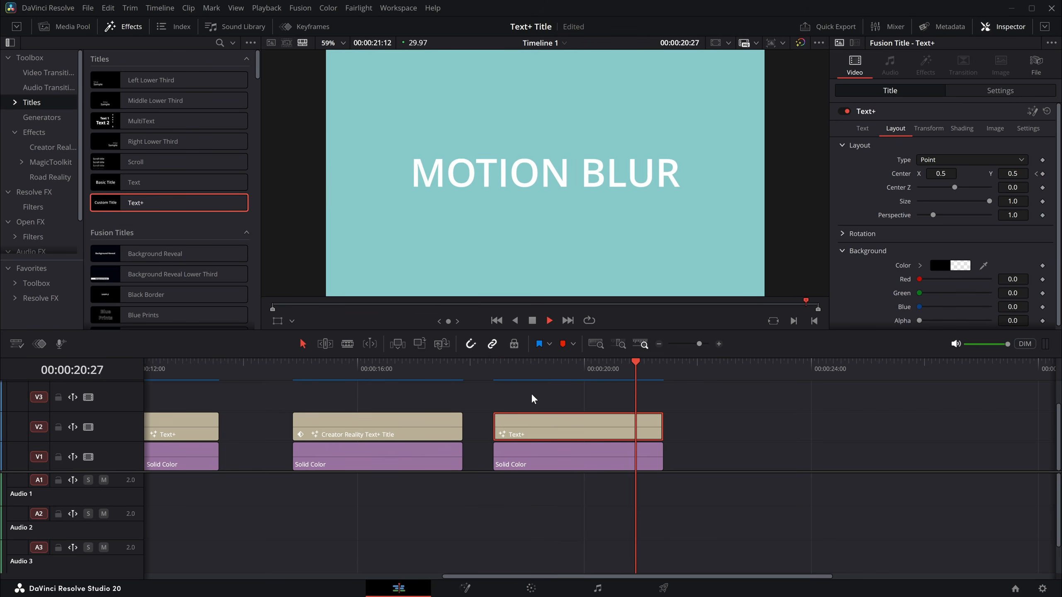
pyautogui.click(494, 372)
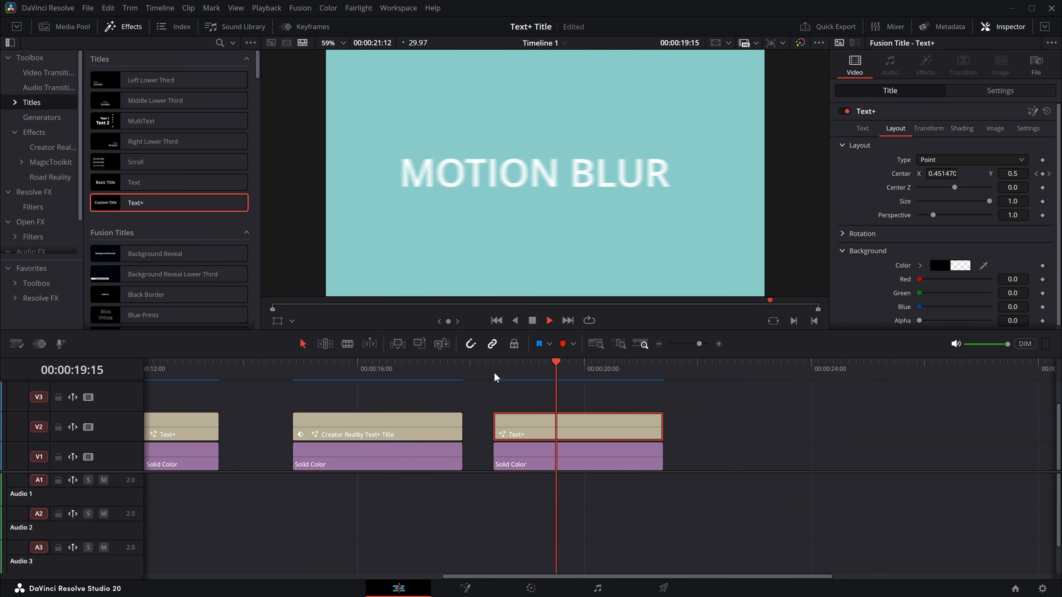
pyautogui.press('space')
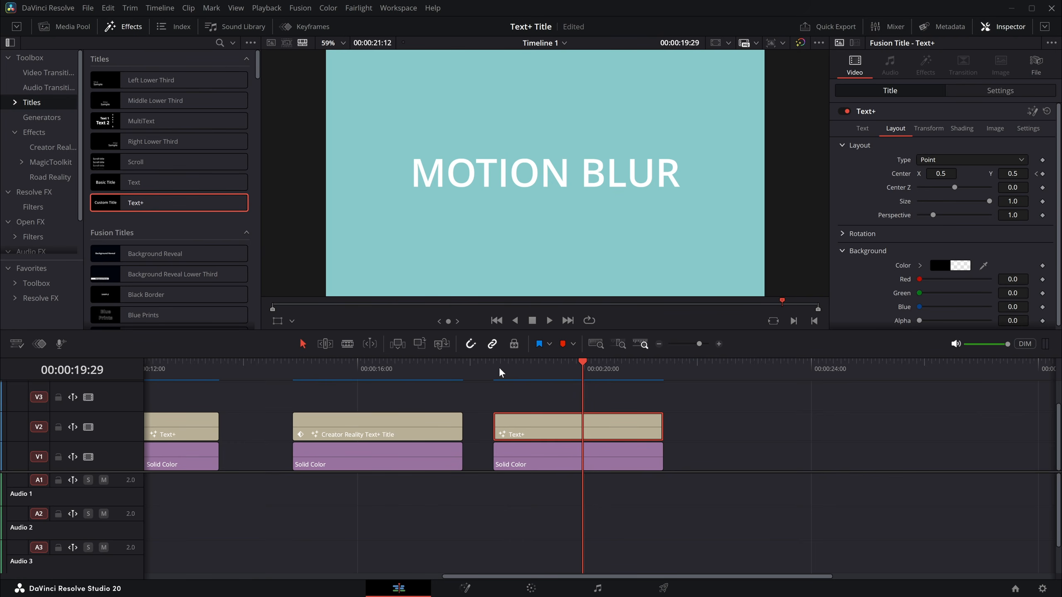
pyautogui.click(496, 367)
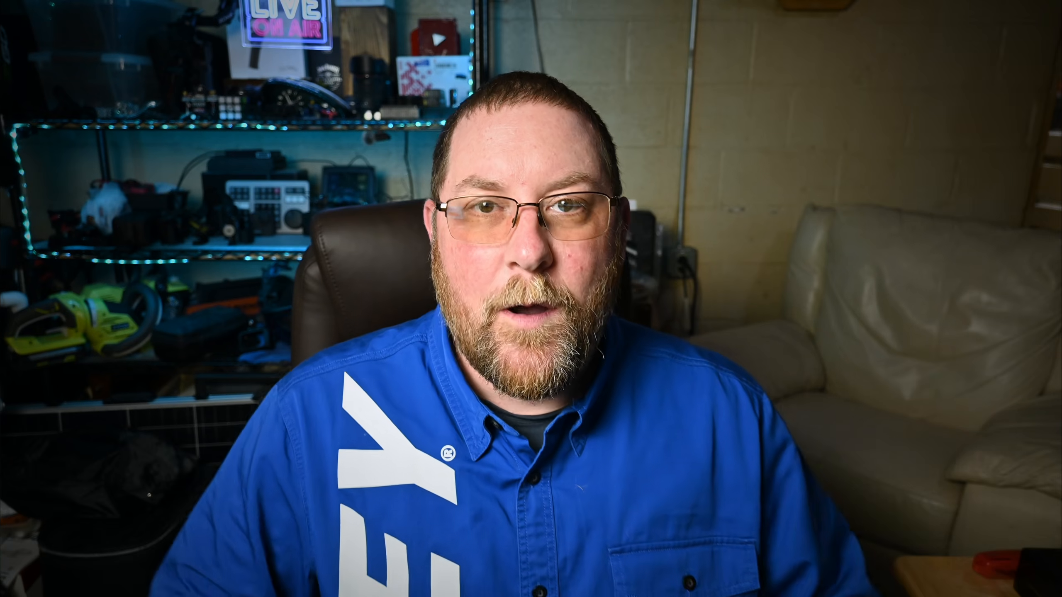